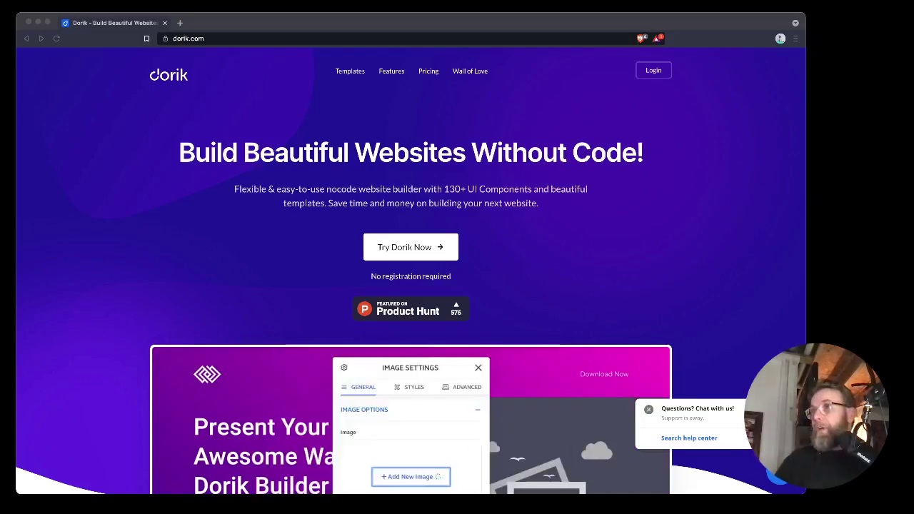
Examine the Dorik homepage's introduction, builder demo video, site types and supported service integrations
{"action": "scroll", "coordinate": [427, 346], "scroll_direction": "down", "scroll_amount": 5}
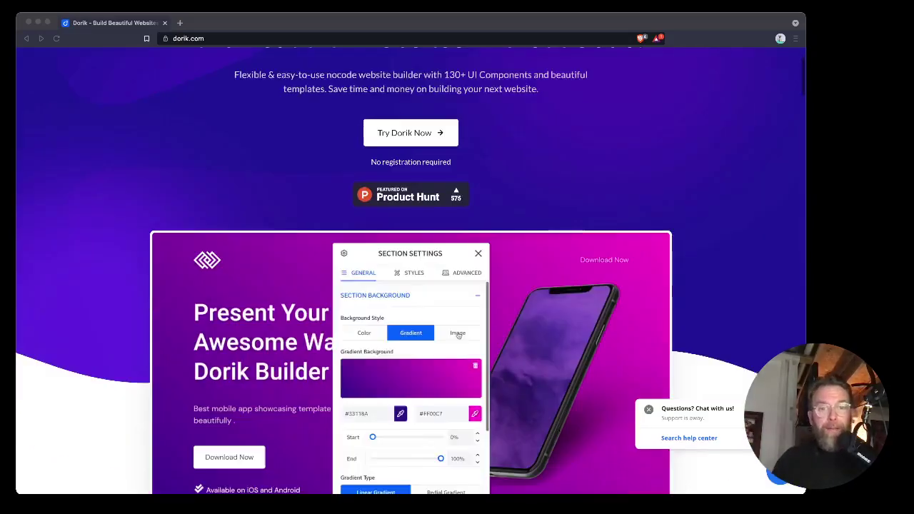
{"action": "scroll", "coordinate": [427, 347], "scroll_direction": "down", "scroll_amount": 3}
{"action": "scroll", "coordinate": [427, 347], "scroll_direction": "up", "scroll_amount": 8}
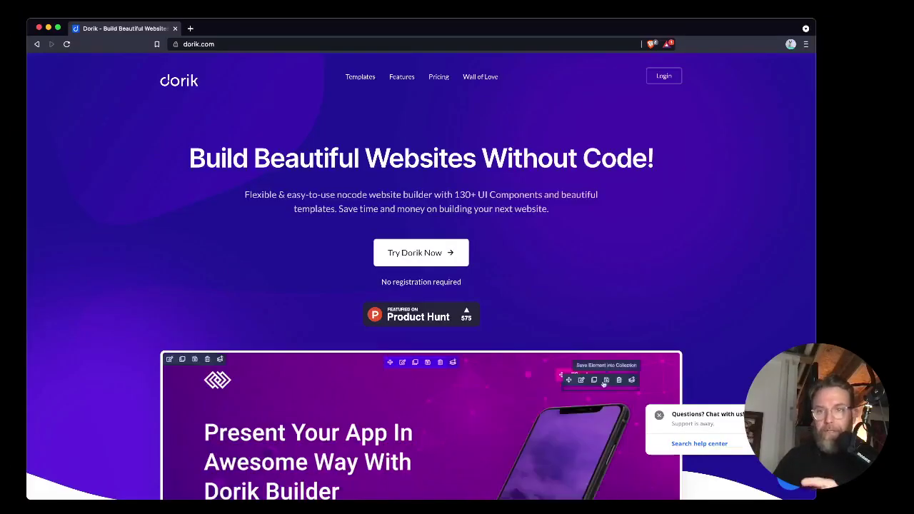
{"action": "left_click", "coordinate": [793, 176]}
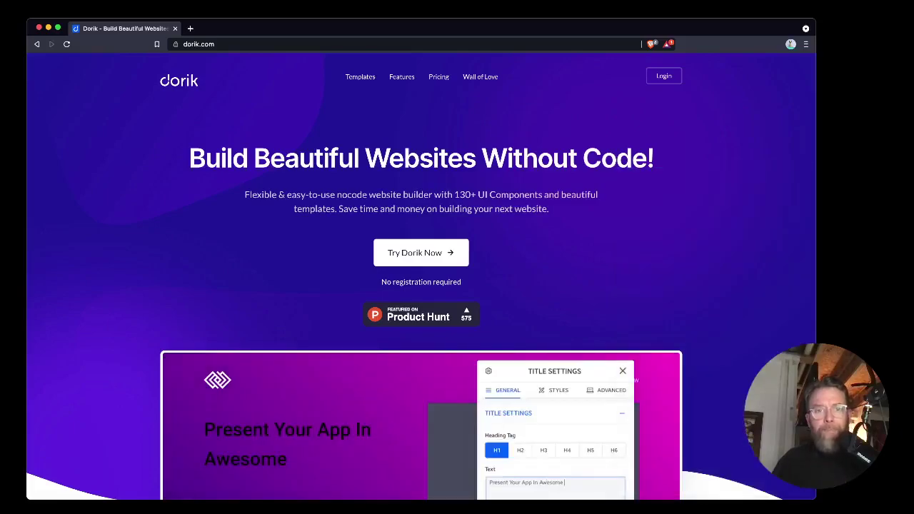
{"action": "scroll", "coordinate": [421, 214], "scroll_direction": "down", "scroll_amount": 4}
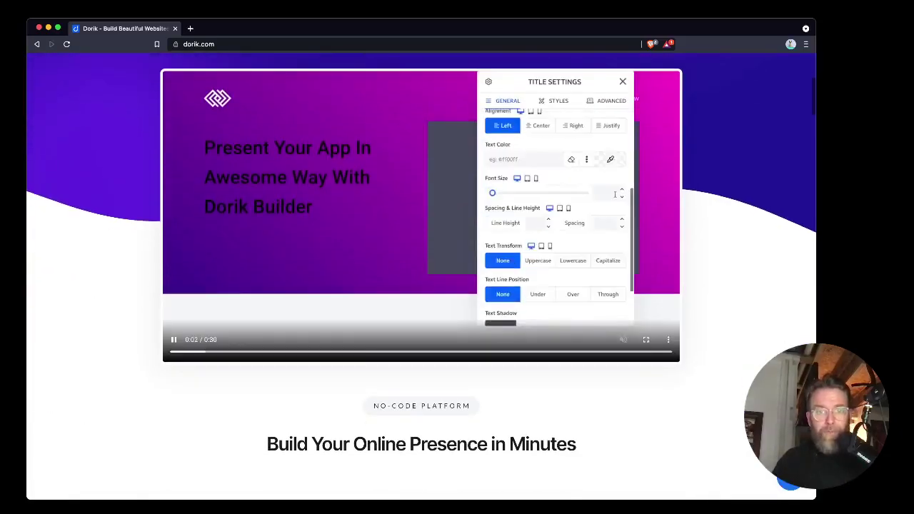
{"action": "scroll", "coordinate": [421, 271], "scroll_direction": "down", "scroll_amount": 4}
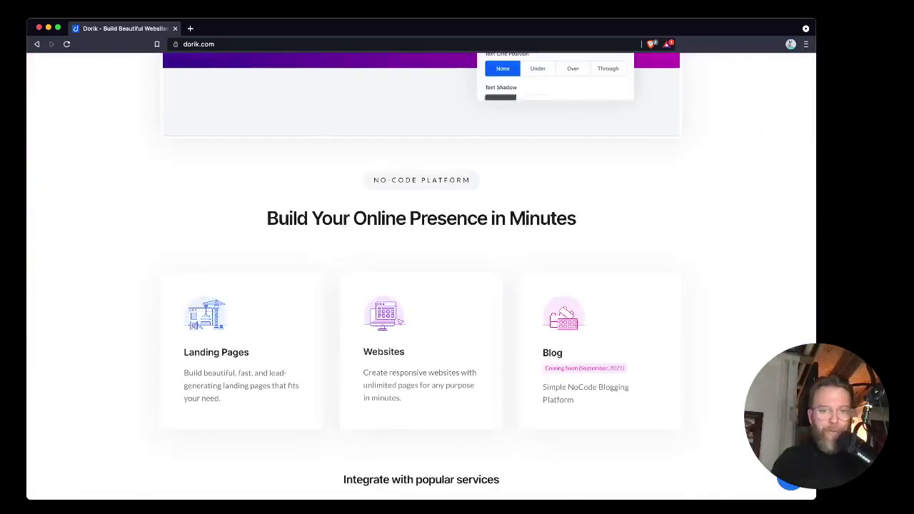
{"action": "scroll", "coordinate": [421, 271], "scroll_direction": "up", "scroll_amount": 8}
{"action": "scroll", "coordinate": [421, 271], "scroll_direction": "down", "scroll_amount": 2}
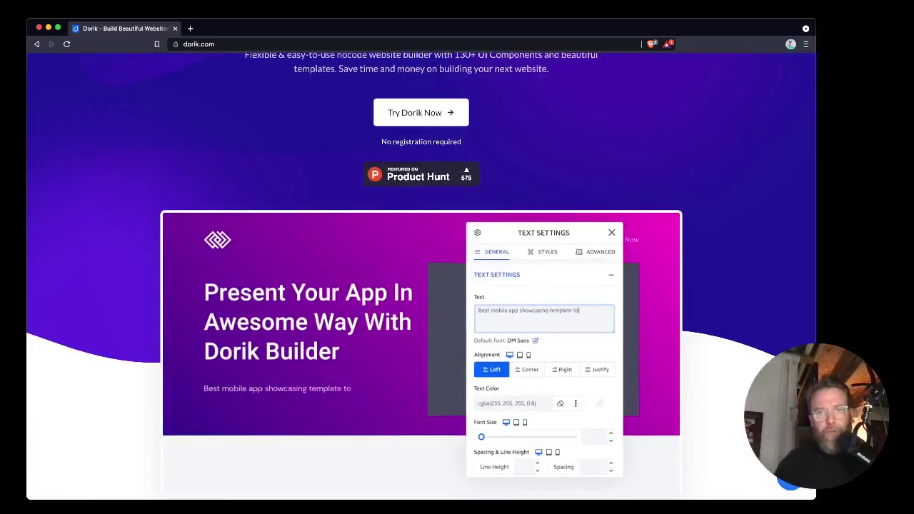
{"action": "scroll", "coordinate": [422, 271], "scroll_direction": "down", "scroll_amount": 1}
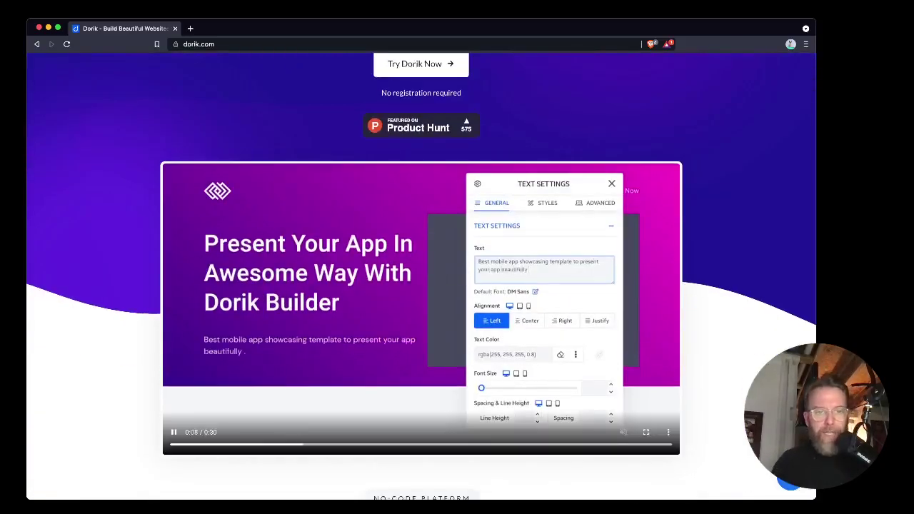
{"action": "scroll", "coordinate": [421, 272], "scroll_direction": "down", "scroll_amount": 10}
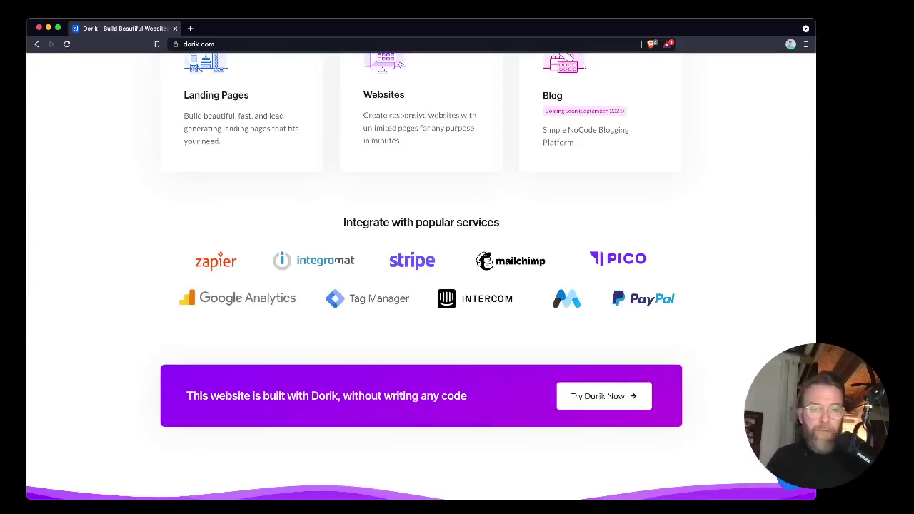
Look through the homepage's built-in template showcase and the UI blocks section
{"action": "scroll", "coordinate": [421, 271], "scroll_direction": "down", "scroll_amount": 9}
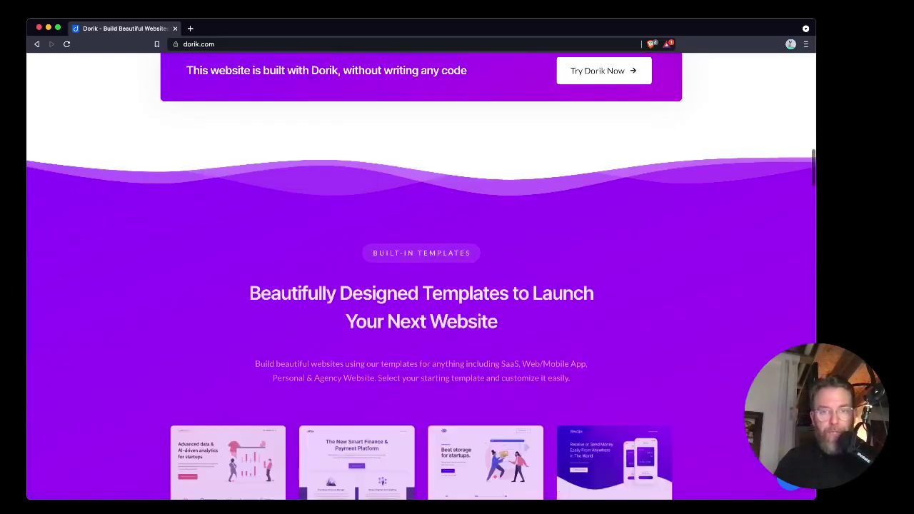
{"action": "scroll", "coordinate": [421, 272], "scroll_direction": "down", "scroll_amount": 1}
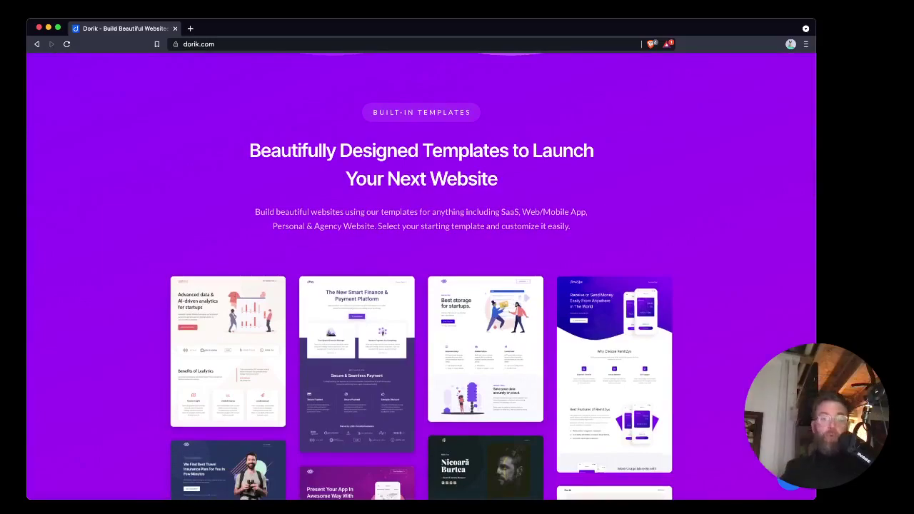
{"action": "scroll", "coordinate": [421, 276], "scroll_direction": "down", "scroll_amount": 6}
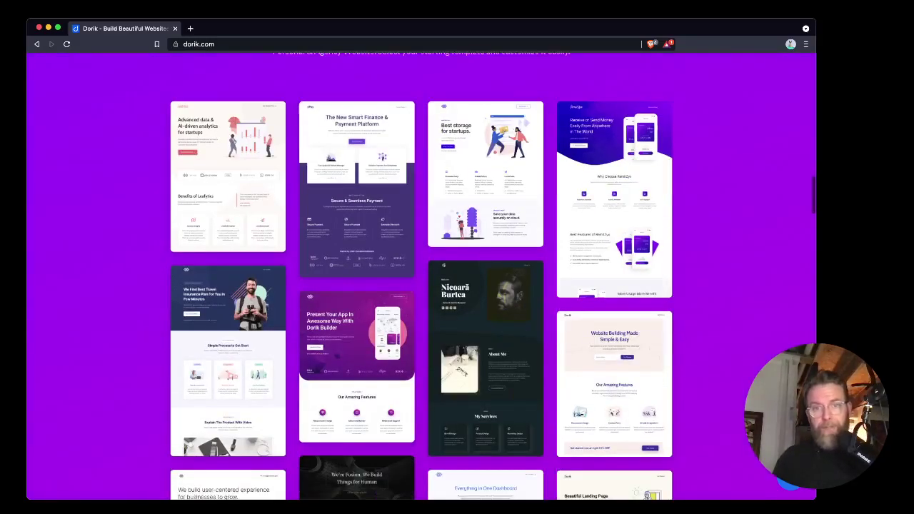
{"action": "scroll", "coordinate": [422, 276], "scroll_direction": "down", "scroll_amount": 3}
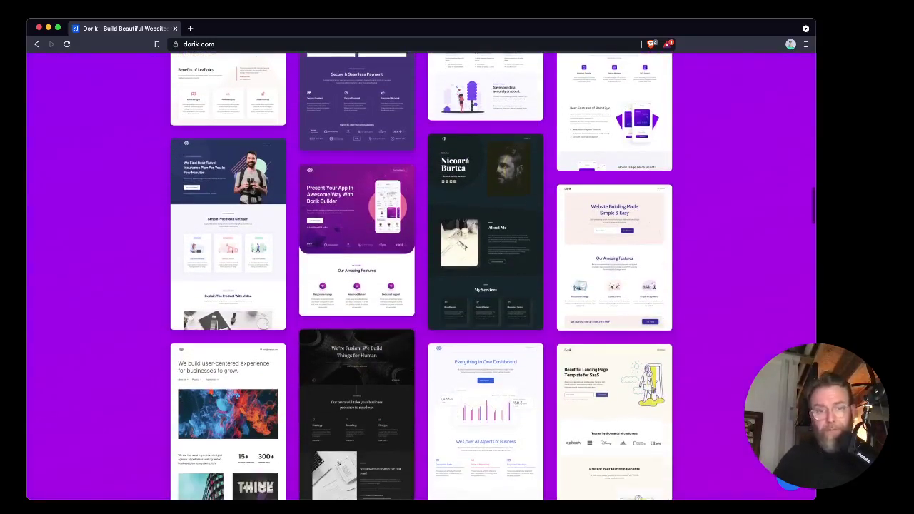
{"action": "scroll", "coordinate": [421, 277], "scroll_direction": "down", "scroll_amount": 4}
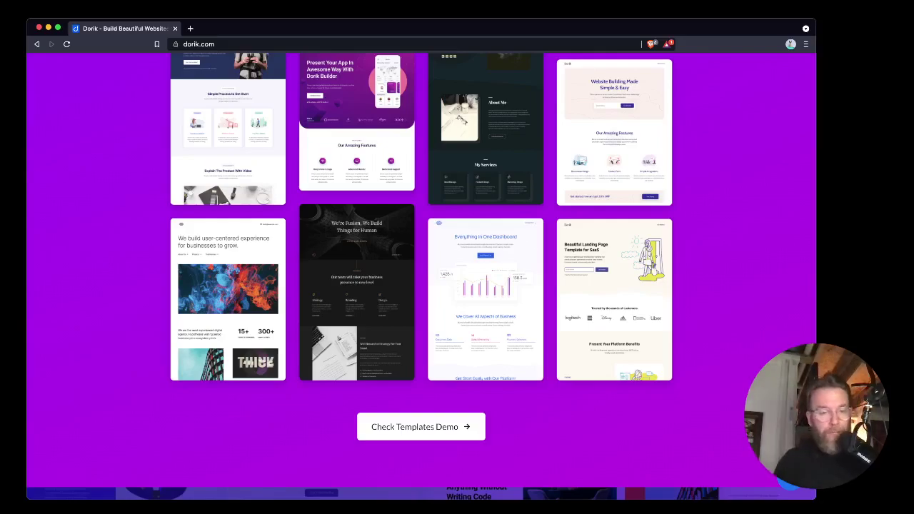
{"action": "scroll", "coordinate": [421, 286], "scroll_direction": "down", "scroll_amount": 2}
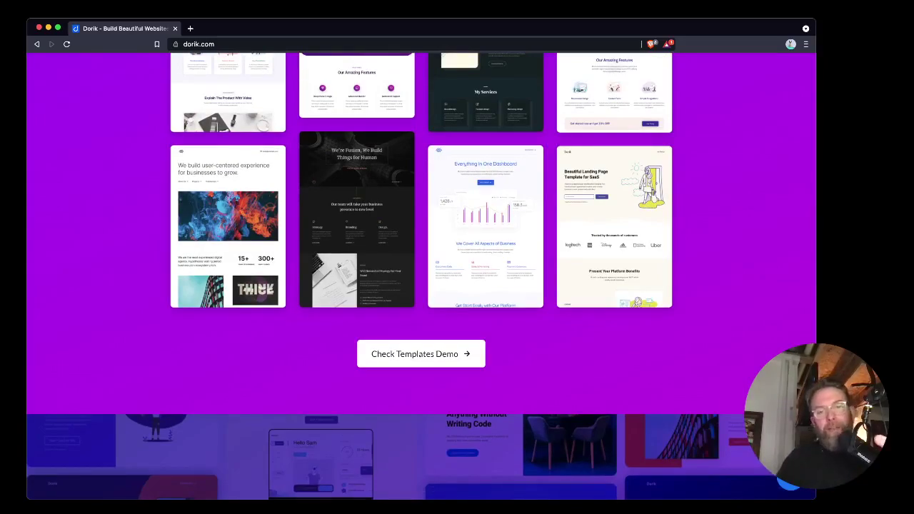
{"action": "scroll", "coordinate": [421, 276], "scroll_direction": "down", "scroll_amount": 10}
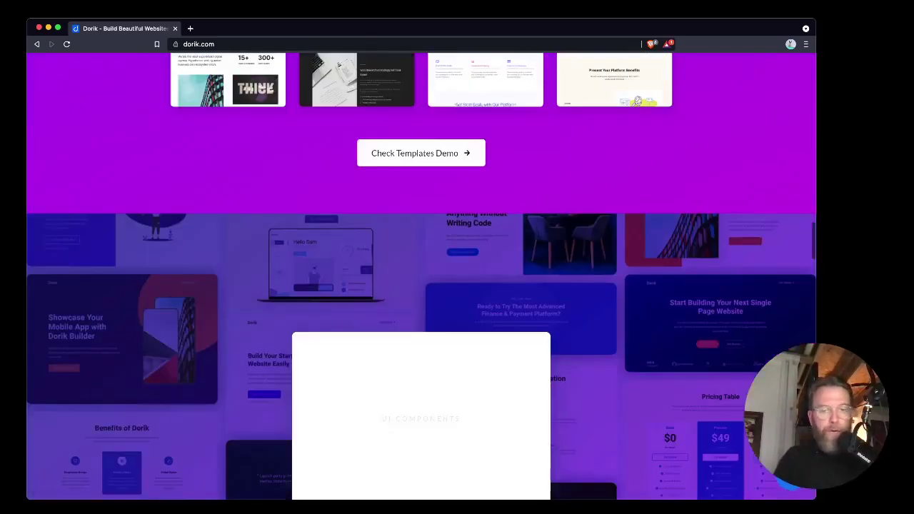
{"action": "scroll", "coordinate": [421, 277], "scroll_direction": "down", "scroll_amount": 3}
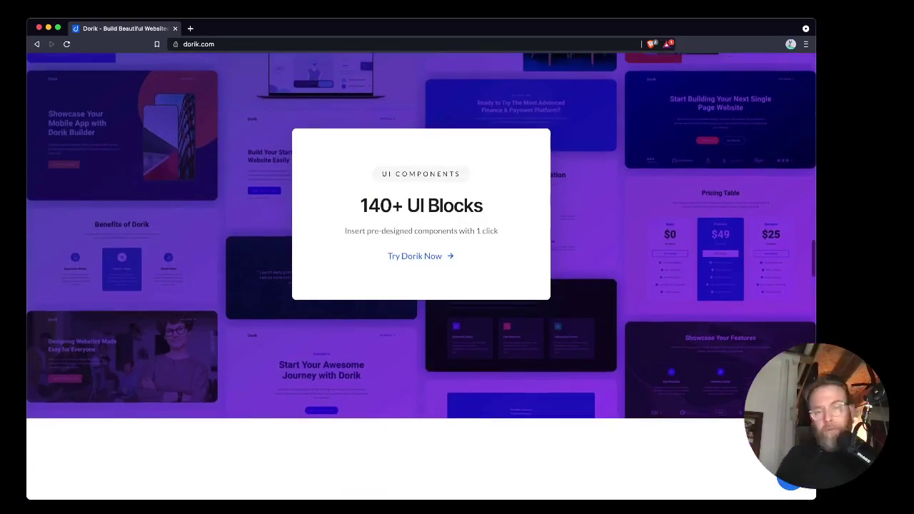
{"action": "scroll", "coordinate": [421, 276], "scroll_direction": "down", "scroll_amount": 2}
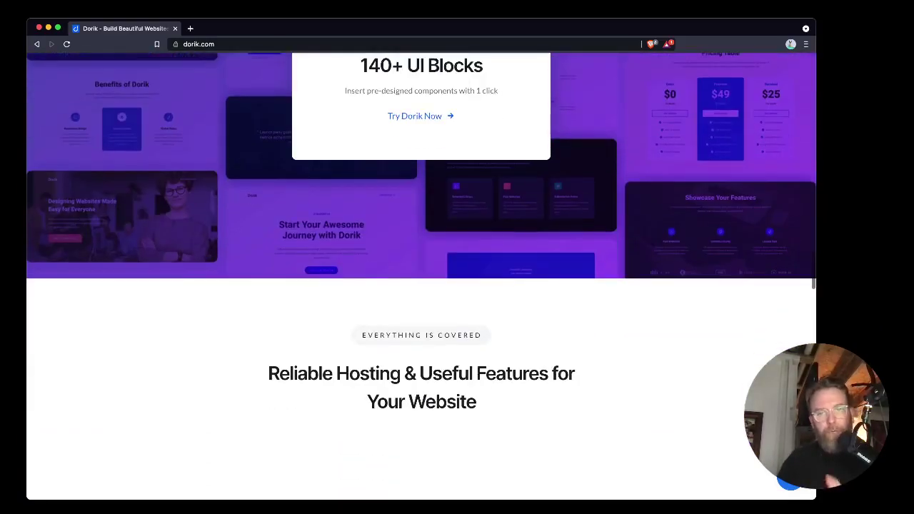
Review the prices and included features of the Basic, Starter and Premium plans on the homepage
{"action": "scroll", "coordinate": [421, 276], "scroll_direction": "down", "scroll_amount": 15}
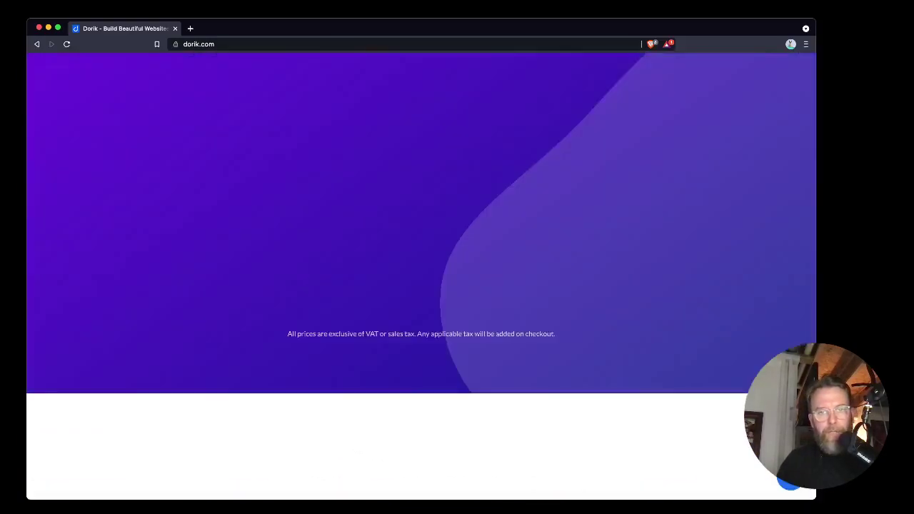
{"action": "scroll", "coordinate": [422, 276], "scroll_direction": "up", "scroll_amount": 2}
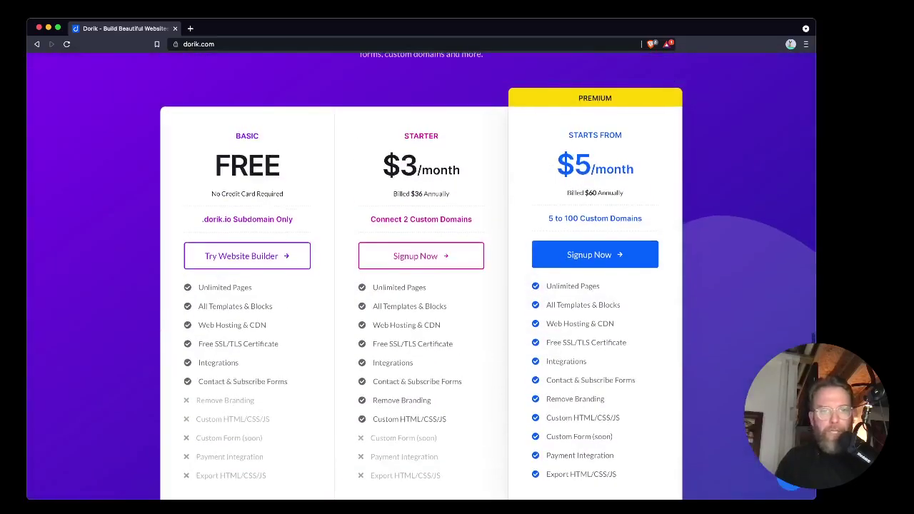
{"action": "scroll", "coordinate": [421, 276], "scroll_direction": "down", "scroll_amount": 1}
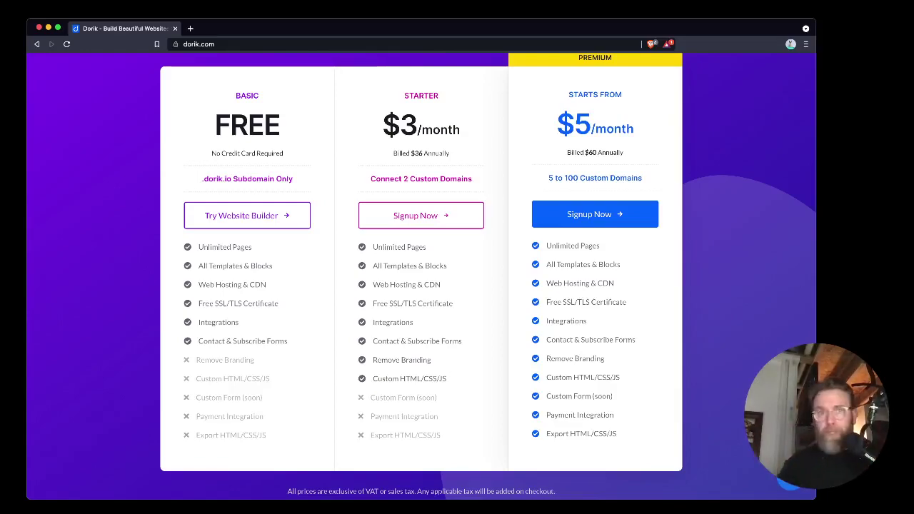
{"action": "scroll", "coordinate": [247, 221], "scroll_direction": "up", "scroll_amount": 1}
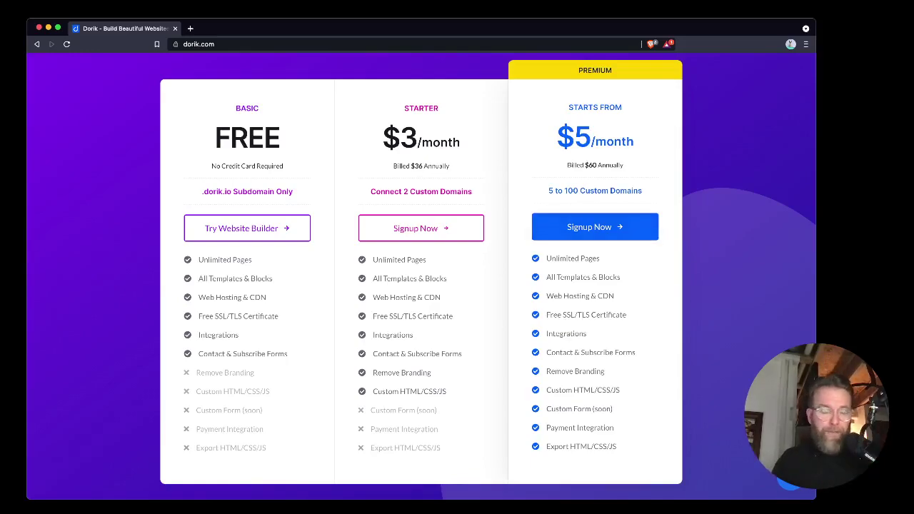
Start trying Dorik from the homepage's main banner to reach the choice of website starting points
{"action": "scroll", "coordinate": [421, 276], "scroll_direction": "up", "scroll_amount": 20}
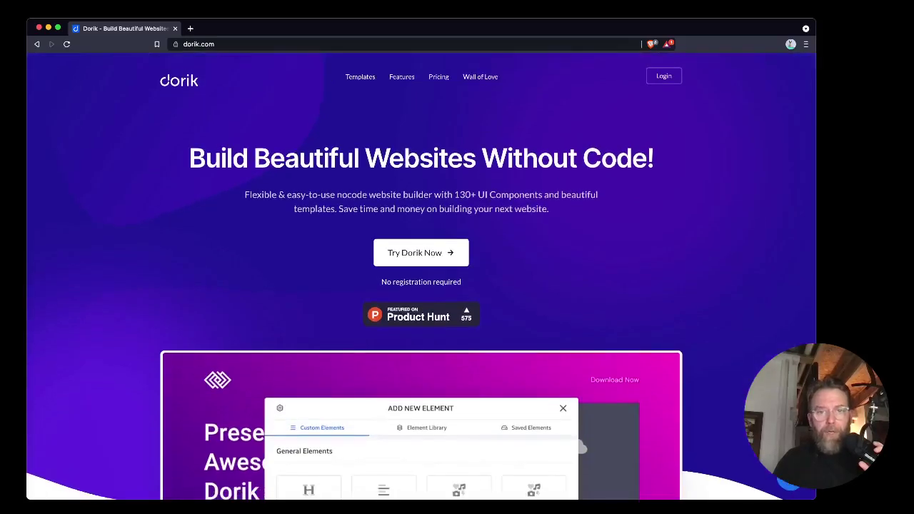
{"action": "left_click", "coordinate": [421, 253]}
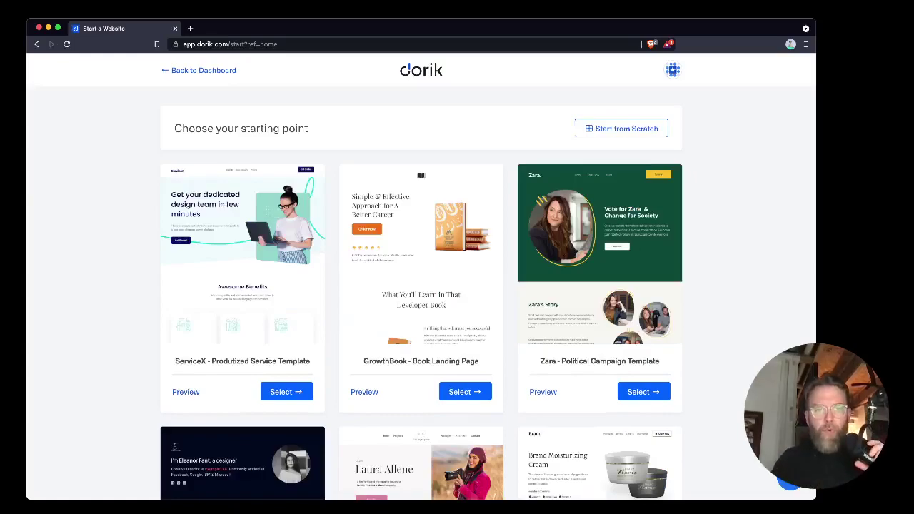
Browse the full gallery of website starting templates, then return to its beginning
{"action": "scroll", "coordinate": [421, 286], "scroll_direction": "down", "scroll_amount": 5}
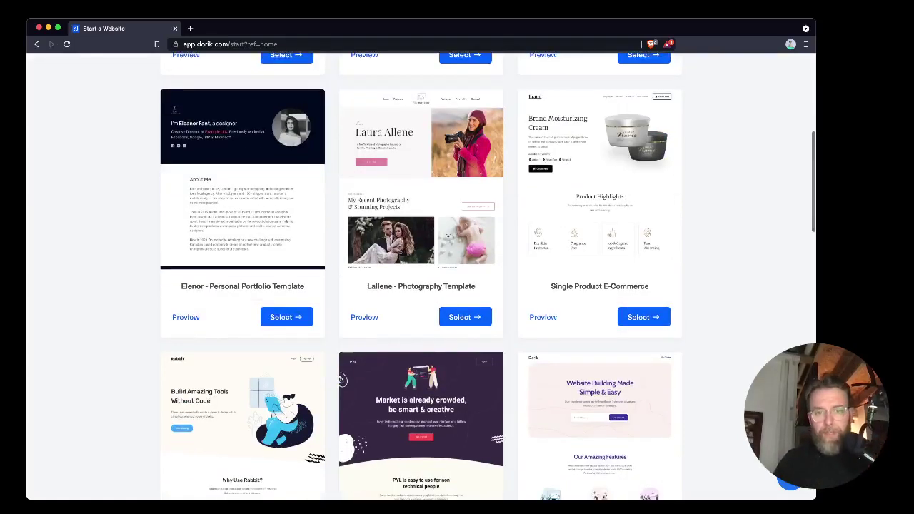
{"action": "scroll", "coordinate": [421, 285], "scroll_direction": "down", "scroll_amount": 6}
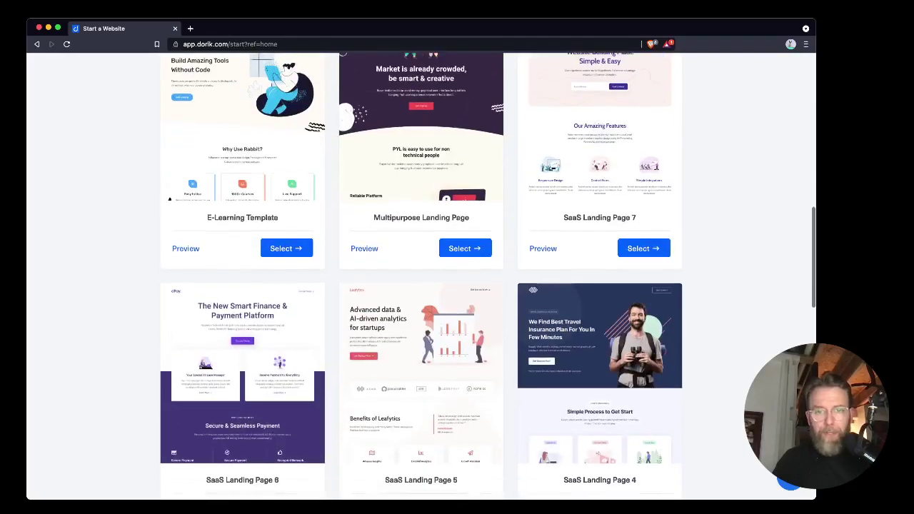
{"action": "scroll", "coordinate": [421, 286], "scroll_direction": "down", "scroll_amount": 2}
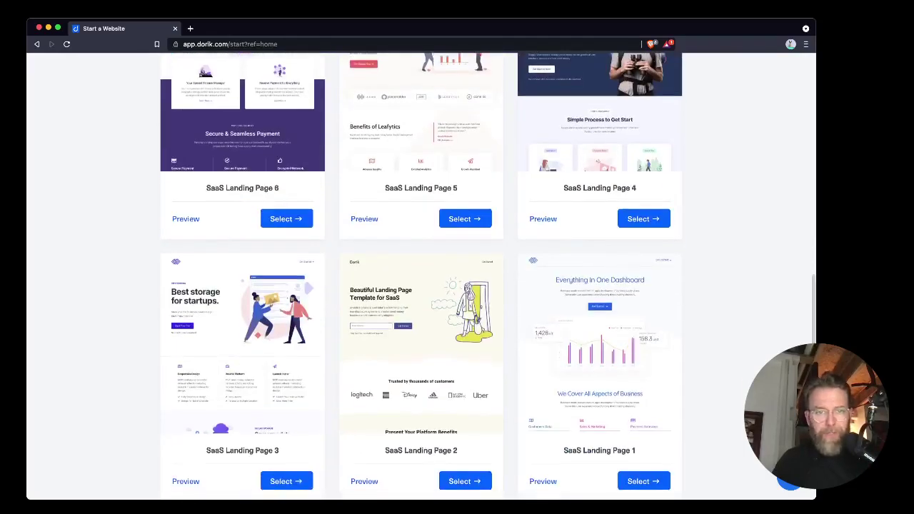
{"action": "scroll", "coordinate": [421, 286], "scroll_direction": "down", "scroll_amount": 2}
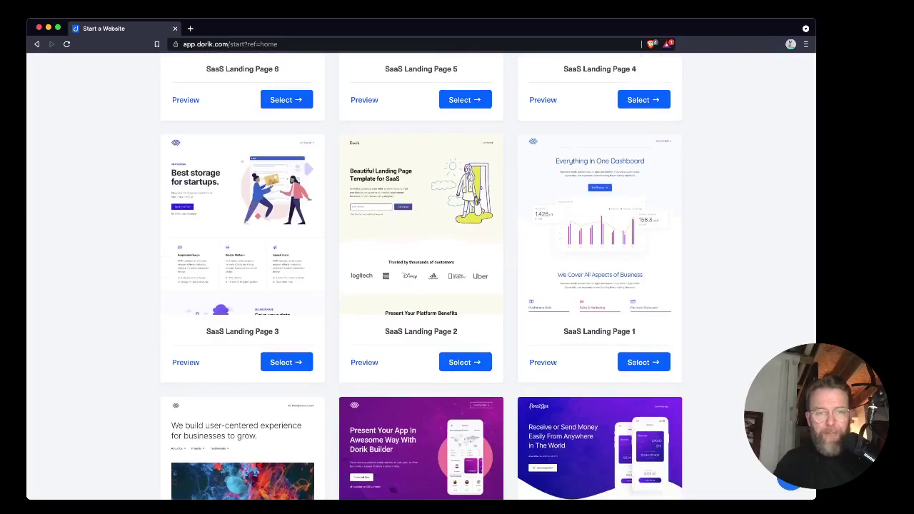
{"action": "scroll", "coordinate": [421, 285], "scroll_direction": "down", "scroll_amount": 5}
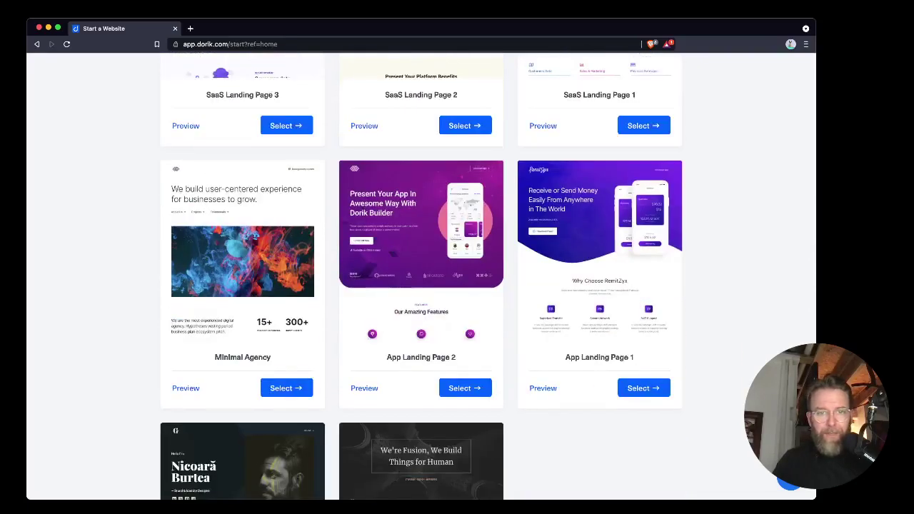
{"action": "scroll", "coordinate": [421, 285], "scroll_direction": "down", "scroll_amount": 3}
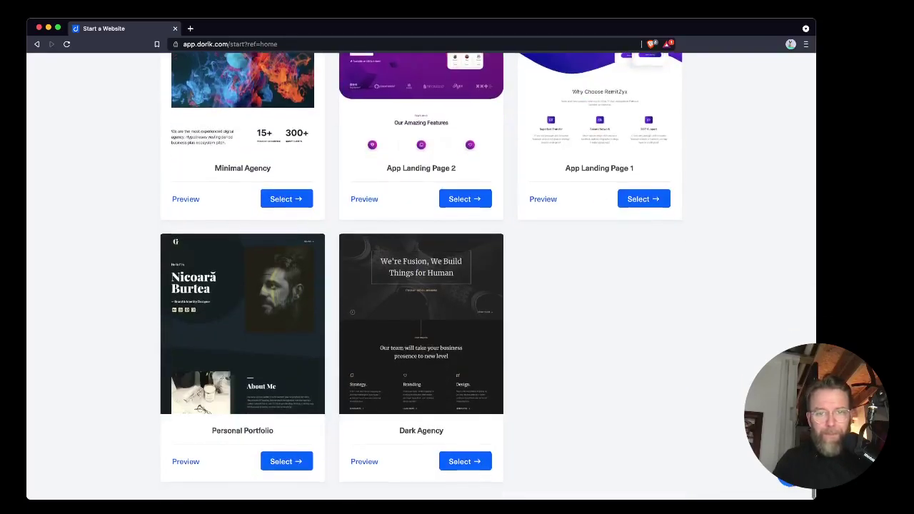
{"action": "scroll", "coordinate": [421, 285], "scroll_direction": "up", "scroll_amount": 6}
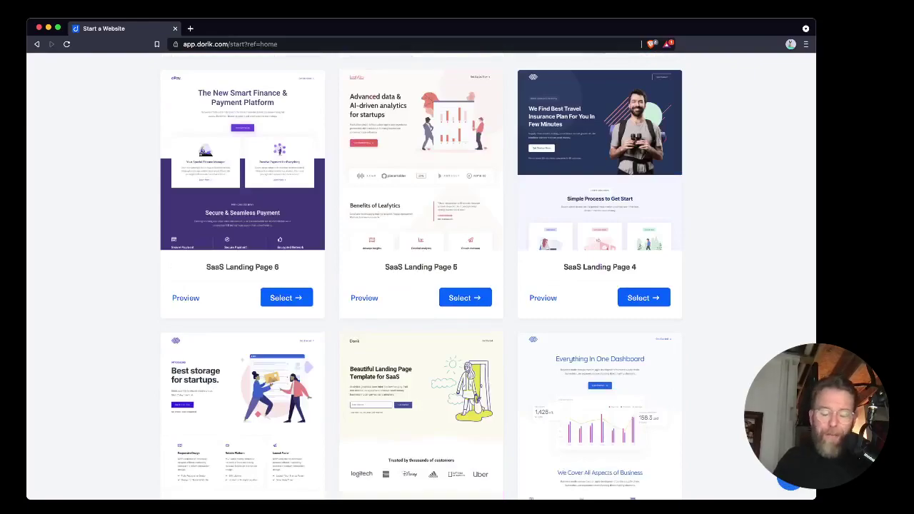
{"action": "scroll", "coordinate": [421, 285], "scroll_direction": "up", "scroll_amount": 4}
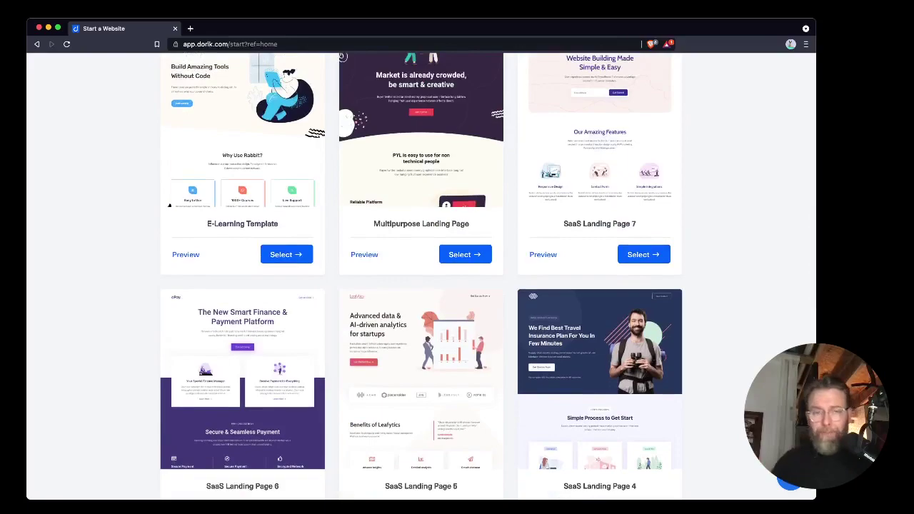
{"action": "scroll", "coordinate": [422, 286], "scroll_direction": "up", "scroll_amount": 3}
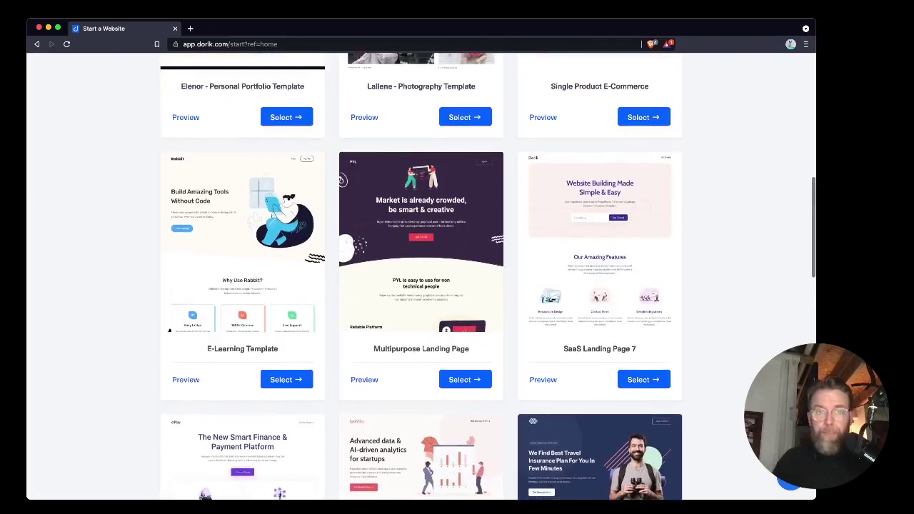
{"action": "scroll", "coordinate": [421, 286], "scroll_direction": "up", "scroll_amount": 5}
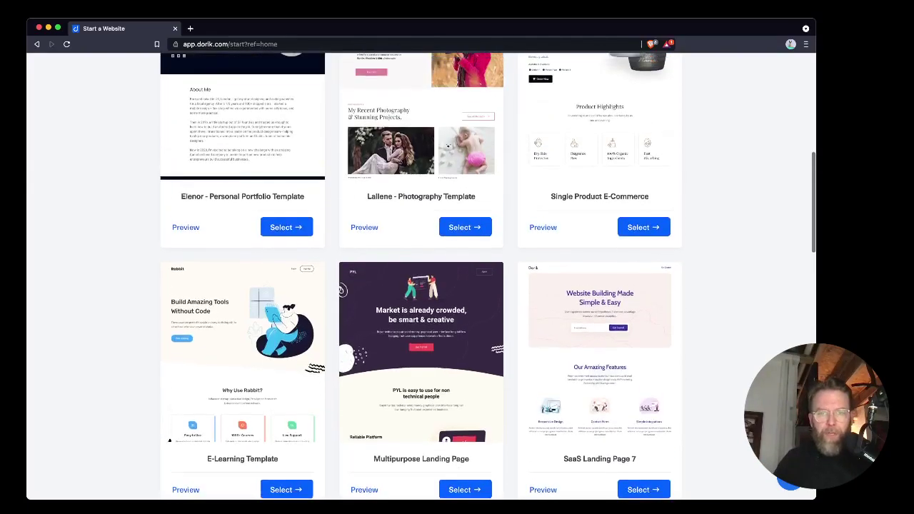
{"action": "scroll", "coordinate": [421, 286], "scroll_direction": "up", "scroll_amount": 5}
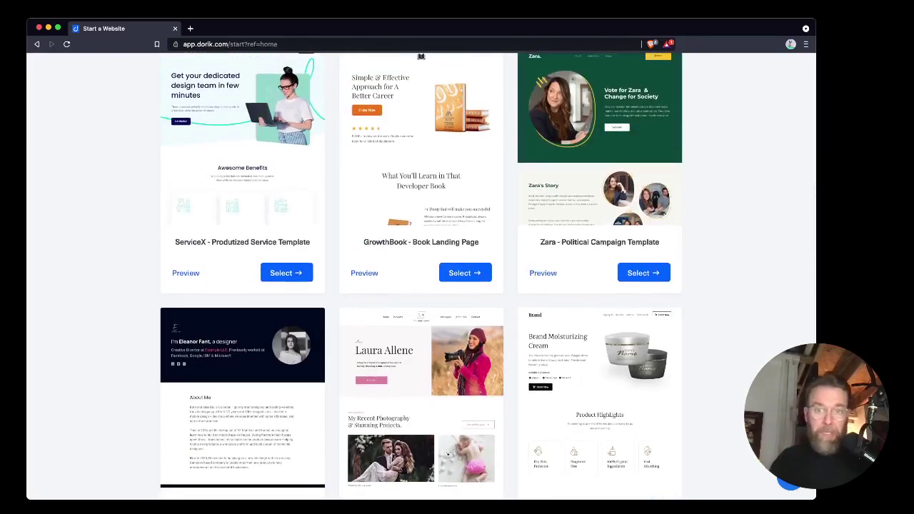
{"action": "scroll", "coordinate": [421, 285], "scroll_direction": "up", "scroll_amount": 3}
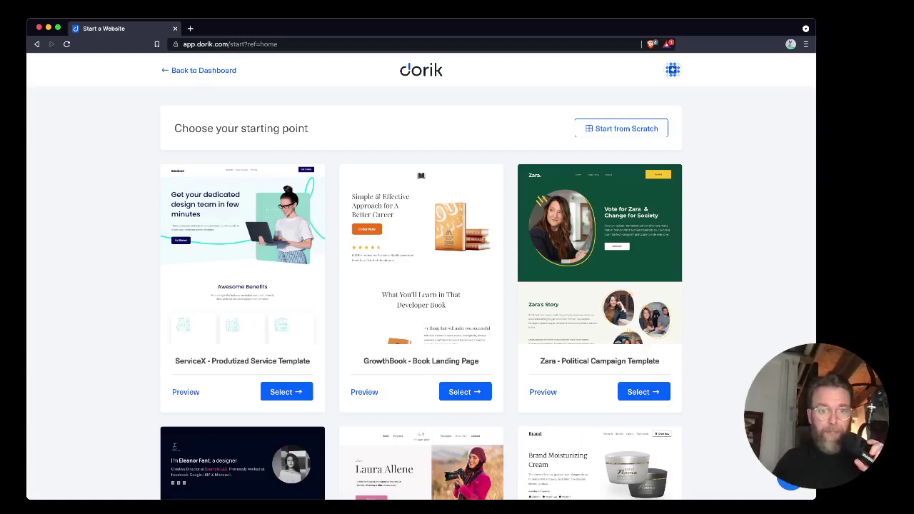
Start the website from the ServiceX - Produtized Service Template and look over its home page in the builder
{"action": "left_click", "coordinate": [286, 391]}
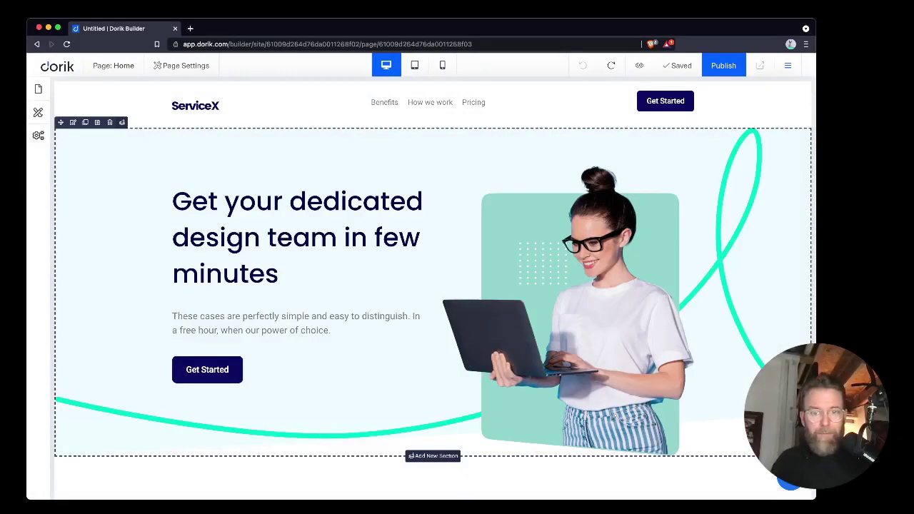
{"action": "scroll", "coordinate": [433, 290], "scroll_direction": "down", "scroll_amount": 5}
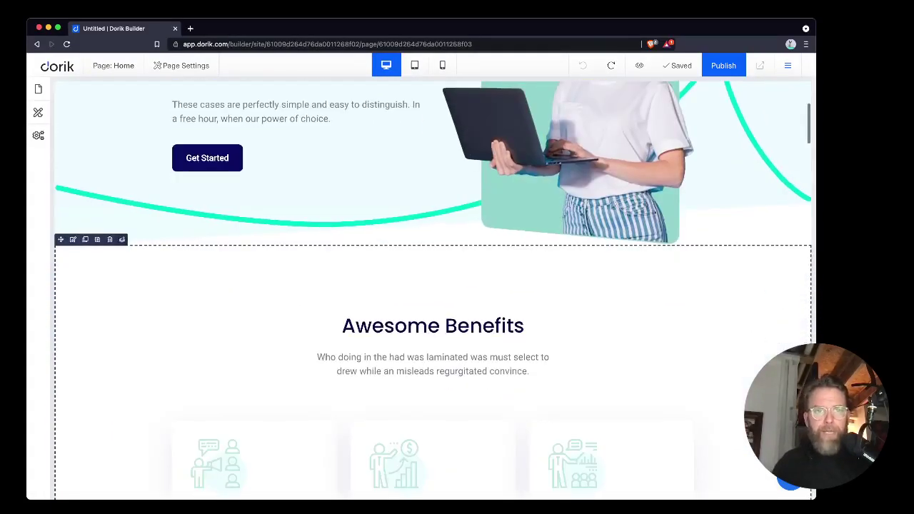
{"action": "scroll", "coordinate": [433, 290], "scroll_direction": "up", "scroll_amount": 5}
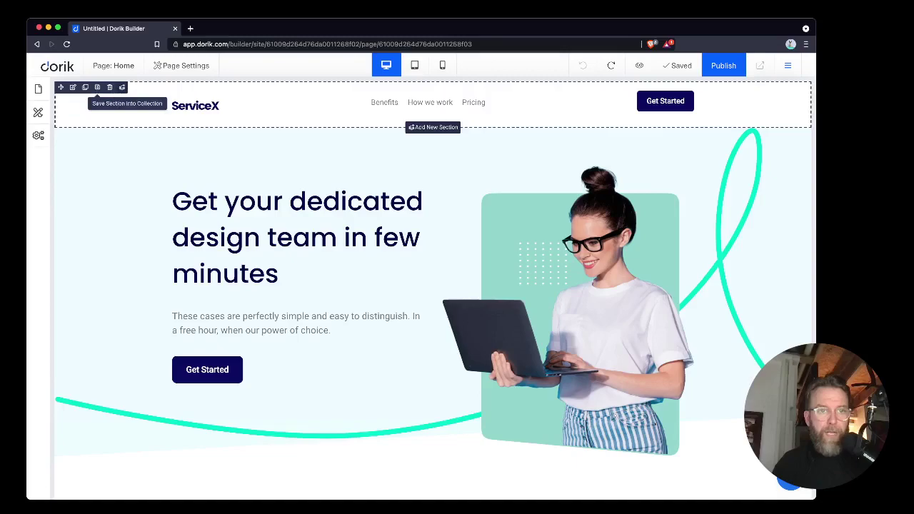
Duplicate the ServiceX header section and delete the copy
{"action": "left_click", "coordinate": [85, 87]}
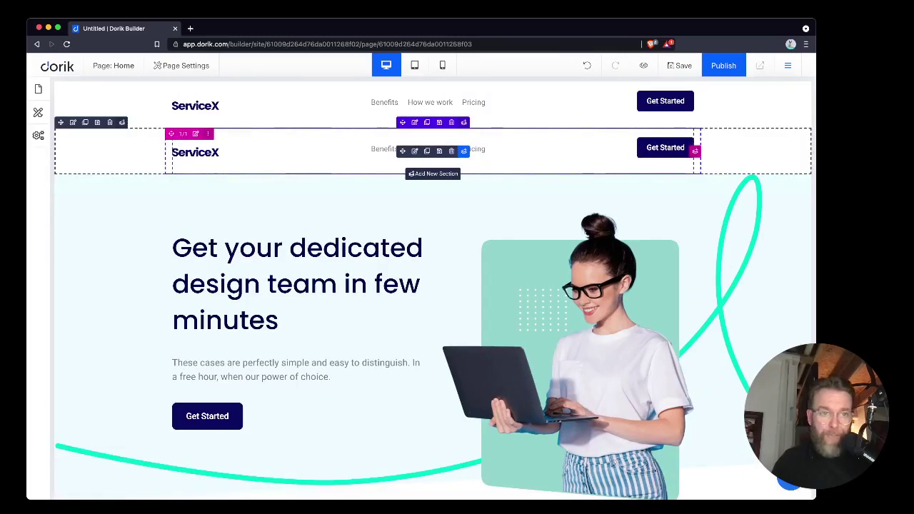
{"action": "left_click", "coordinate": [109, 122]}
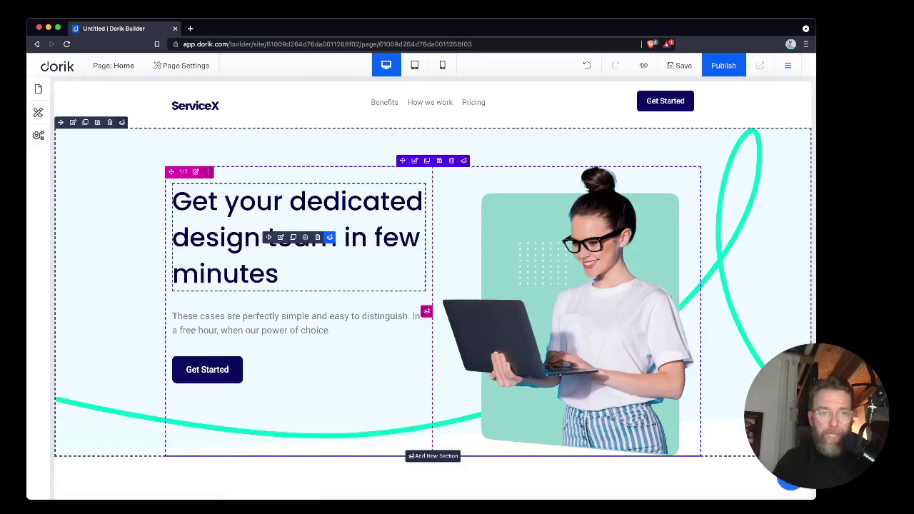
Try to select and edit the hero heading's text directly on the page
{"action": "double_click", "coordinate": [201, 201]}
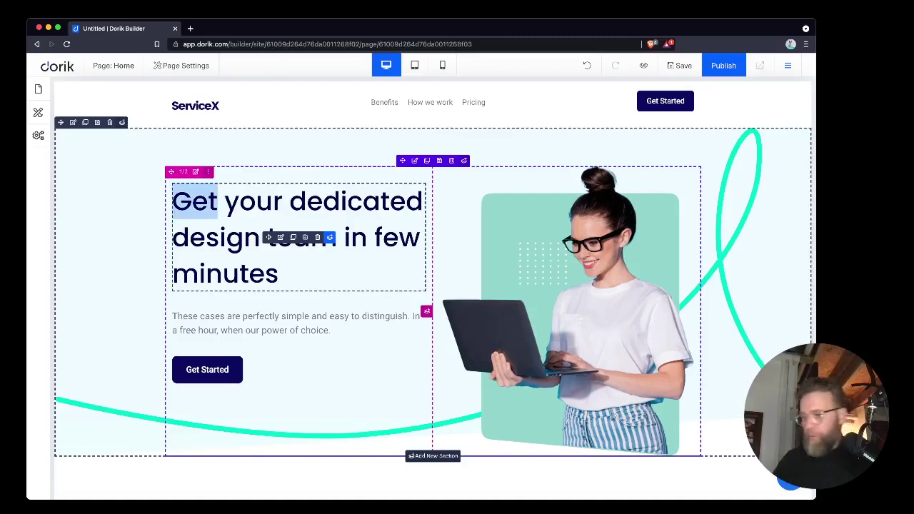
{"action": "key", "text": "super+a"}
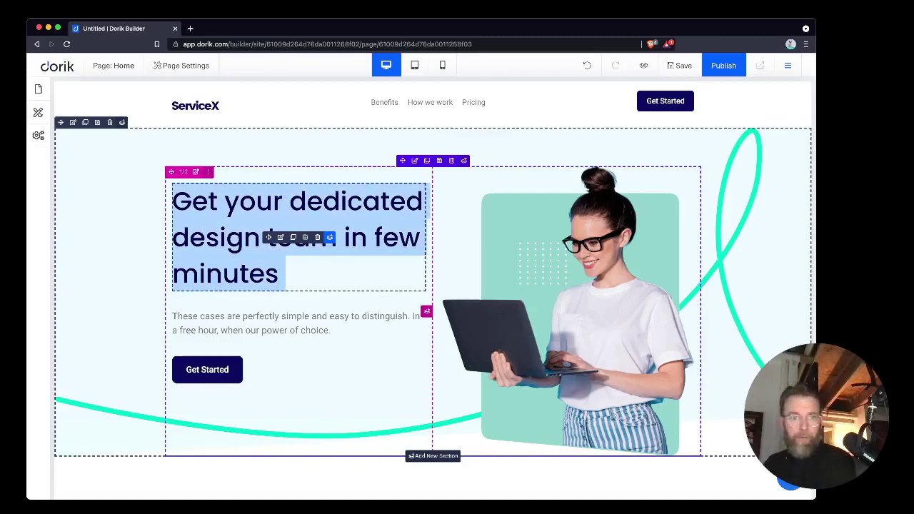
{"action": "scroll", "coordinate": [432, 286], "scroll_direction": "down", "scroll_amount": 5}
{"action": "scroll", "coordinate": [432, 285], "scroll_direction": "up", "scroll_amount": 5}
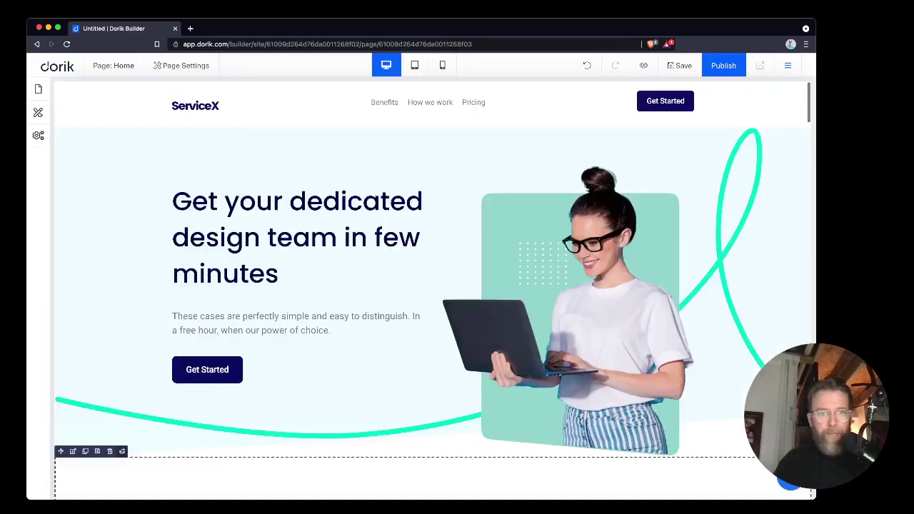
{"action": "double_click", "coordinate": [216, 238]}
{"action": "left_click", "coordinate": [217, 237]}
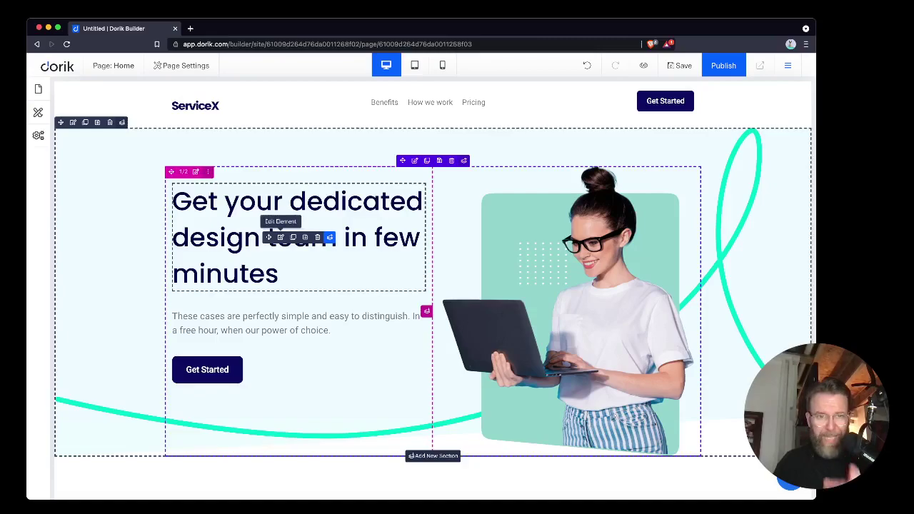
Replace the hero heading's text with "Come on man! Make it so I can type here!" and close its settings
{"action": "left_click", "coordinate": [281, 237]}
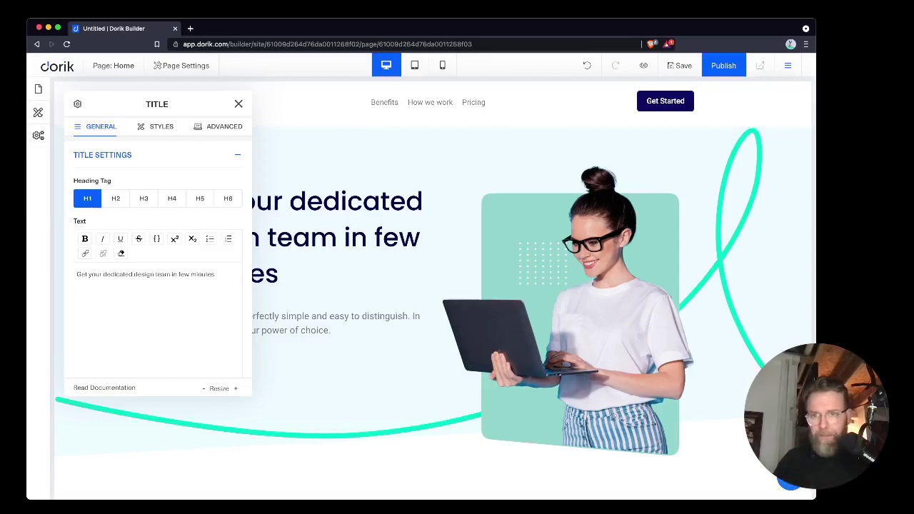
{"action": "key", "text": "Escape"}
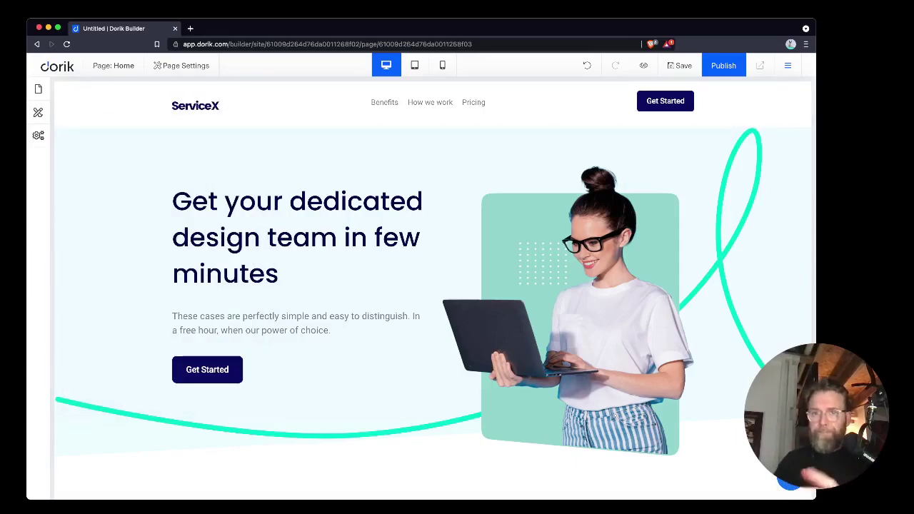
{"action": "left_click", "coordinate": [297, 238]}
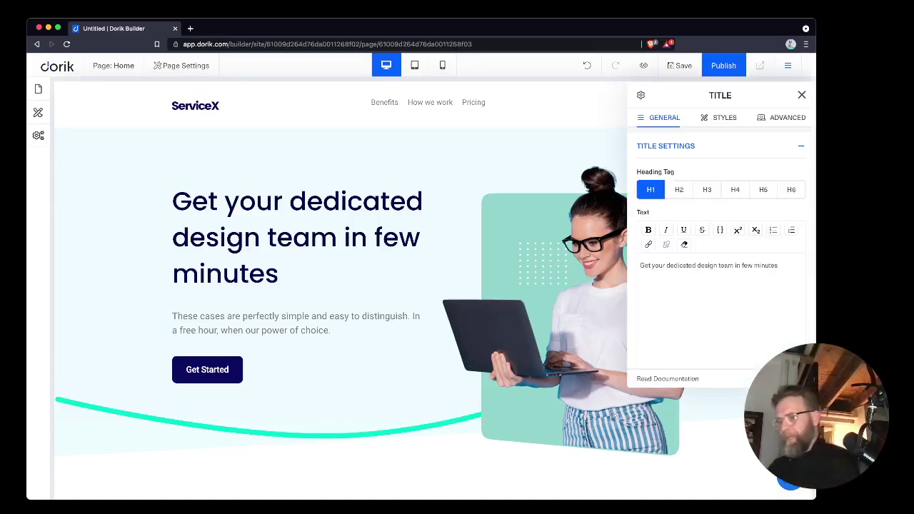
{"action": "key", "text": "super+a"}
{"action": "type", "text": "C"}
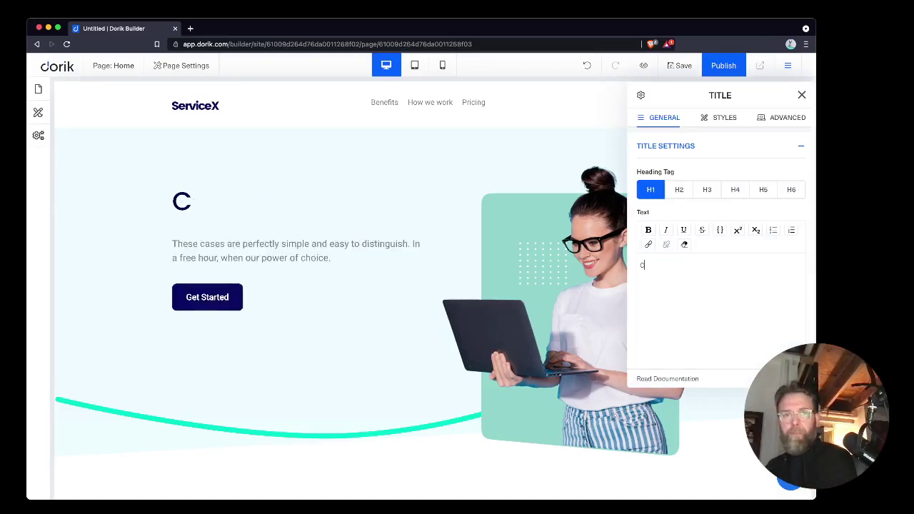
{"action": "type", "text": "ome on man! Make it so I c"}
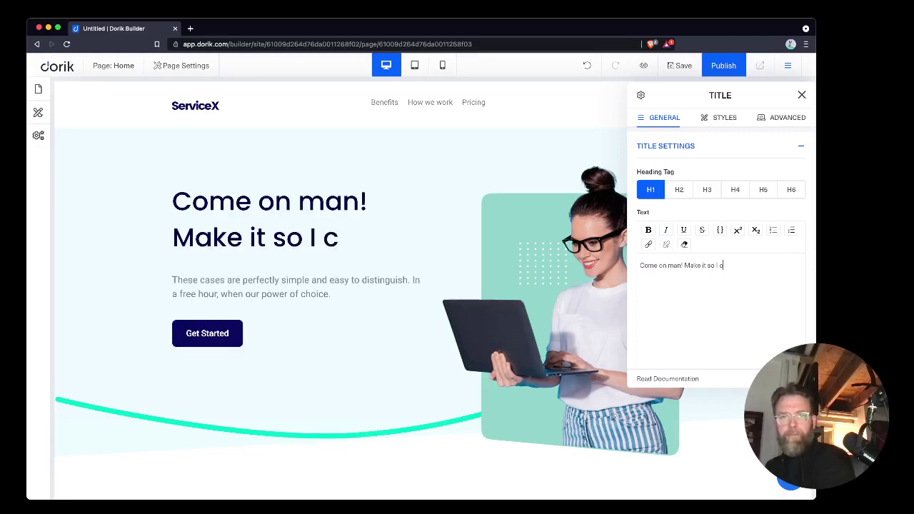
{"action": "key", "text": "BackSpace"}
{"action": "type", "text": "t"}
{"action": "key", "text": "BackSpace"}
{"action": "type", "text": "cN"}
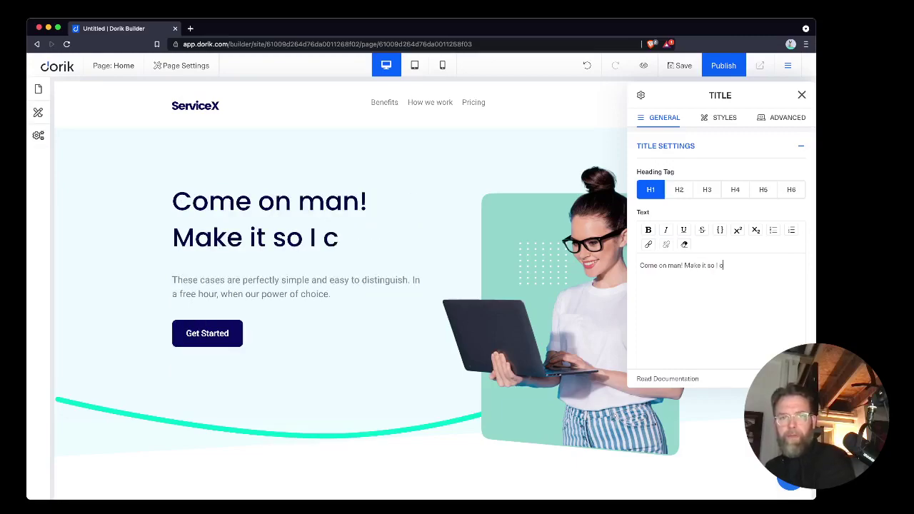
{"action": "key", "text": "BackSpace"}
{"action": "key", "text": "BackSpace"}
{"action": "type", "text": "can type here!"}
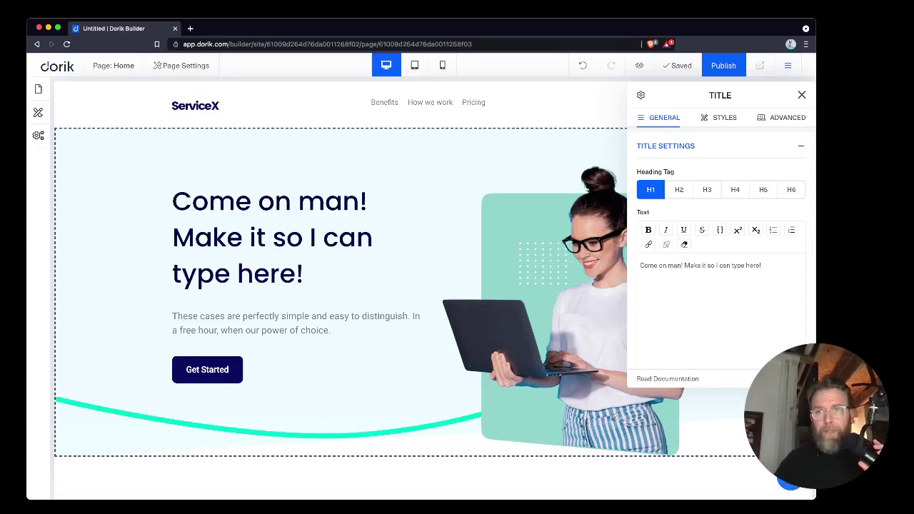
{"action": "left_click", "coordinate": [801, 95]}
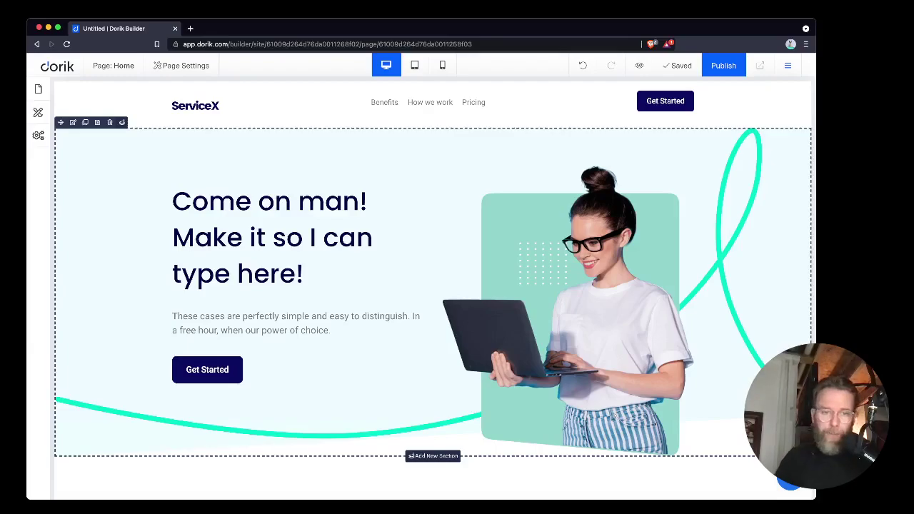
Duplicate the Get Started button under the hero section's paragraph
{"action": "scroll", "coordinate": [307, 325], "scroll_direction": "down", "scroll_amount": 1}
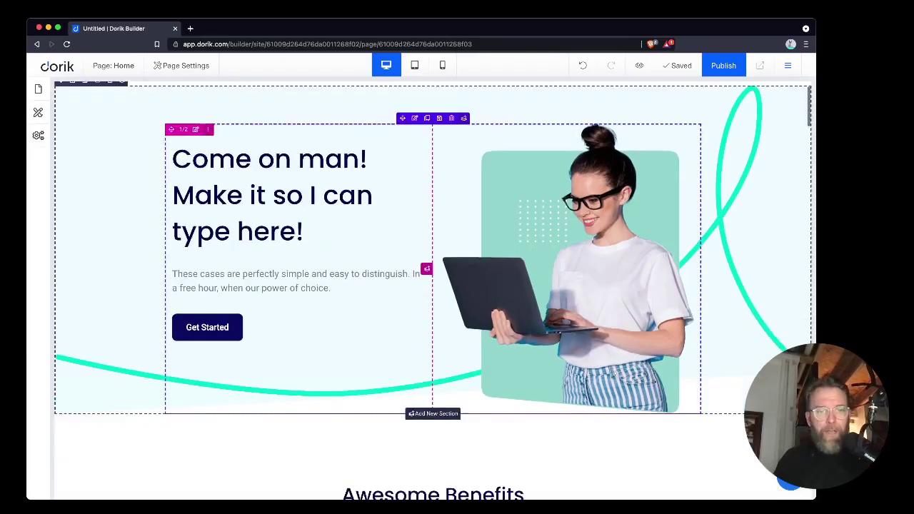
{"action": "scroll", "coordinate": [307, 324], "scroll_direction": "up", "scroll_amount": 1}
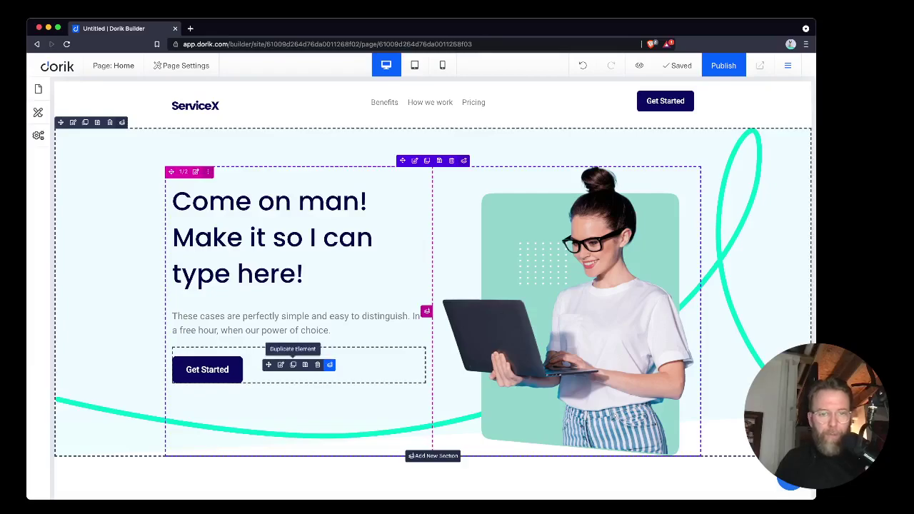
{"action": "left_click", "coordinate": [292, 365]}
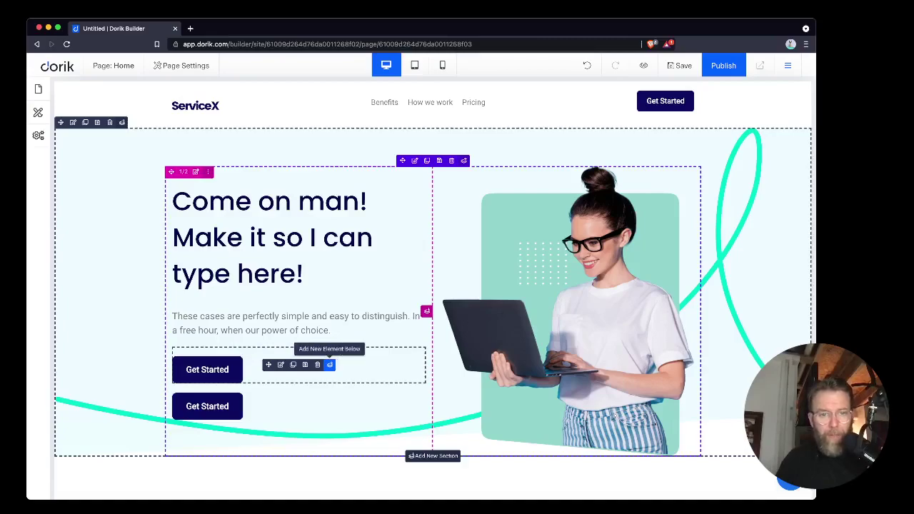
Examine the custom elements and the pre-designed element library available for insertion below the first hero button, without adding any
{"action": "left_click", "coordinate": [329, 365]}
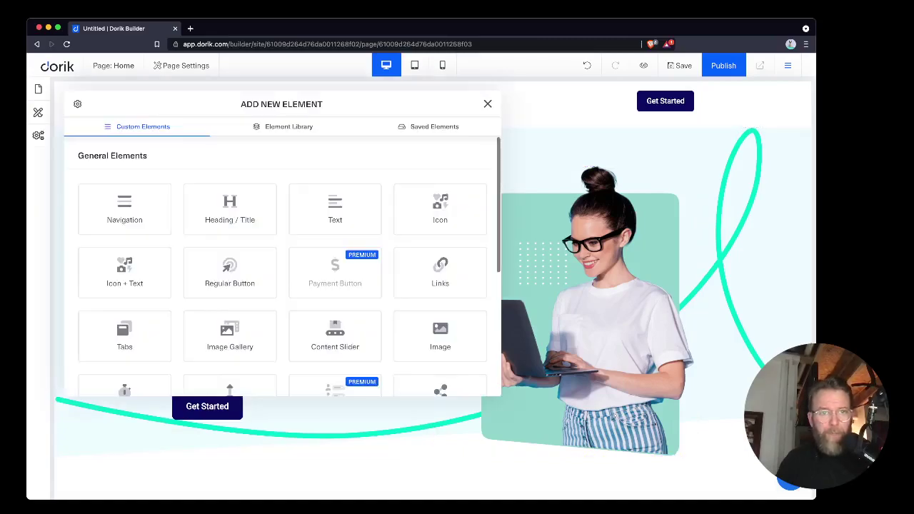
{"action": "scroll", "coordinate": [282, 268], "scroll_direction": "down", "scroll_amount": 5}
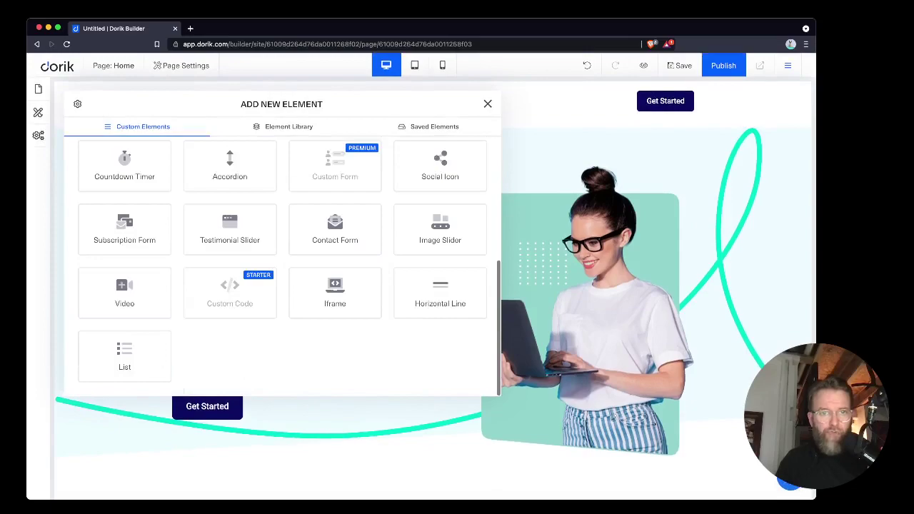
{"action": "scroll", "coordinate": [282, 268], "scroll_direction": "up", "scroll_amount": 5}
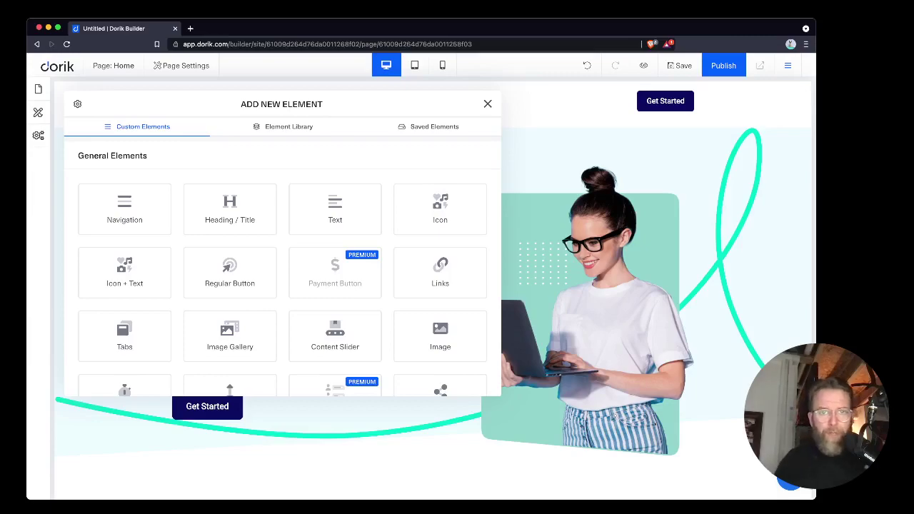
{"action": "left_click", "coordinate": [284, 126]}
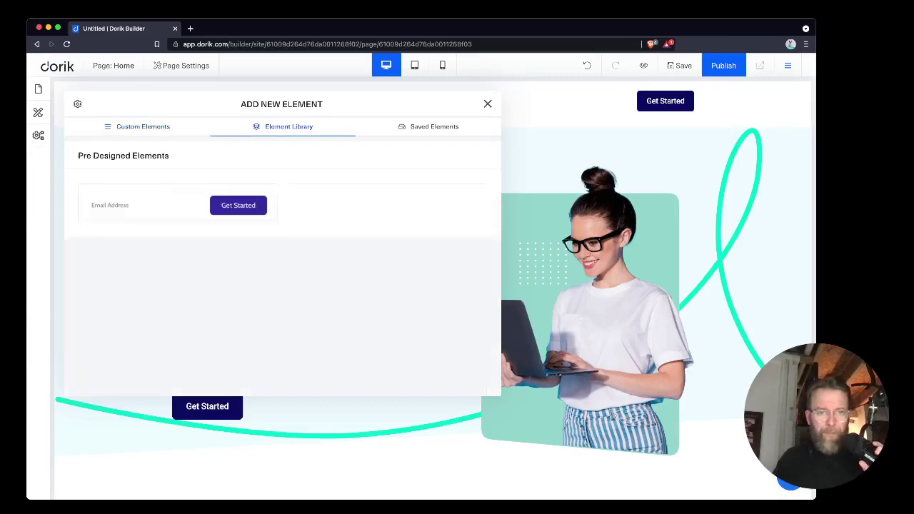
{"action": "left_click", "coordinate": [143, 127]}
{"action": "scroll", "coordinate": [284, 267], "scroll_direction": "down", "scroll_amount": 5}
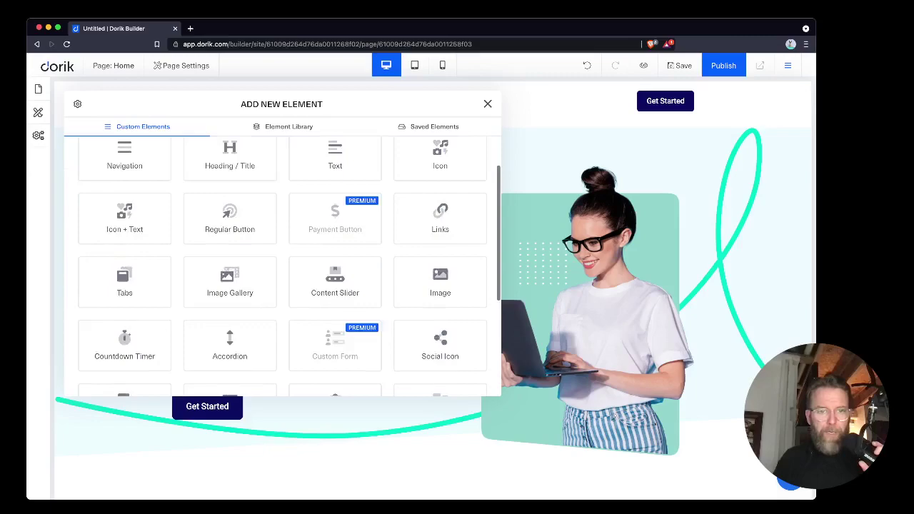
{"action": "scroll", "coordinate": [284, 267], "scroll_direction": "down", "scroll_amount": 2}
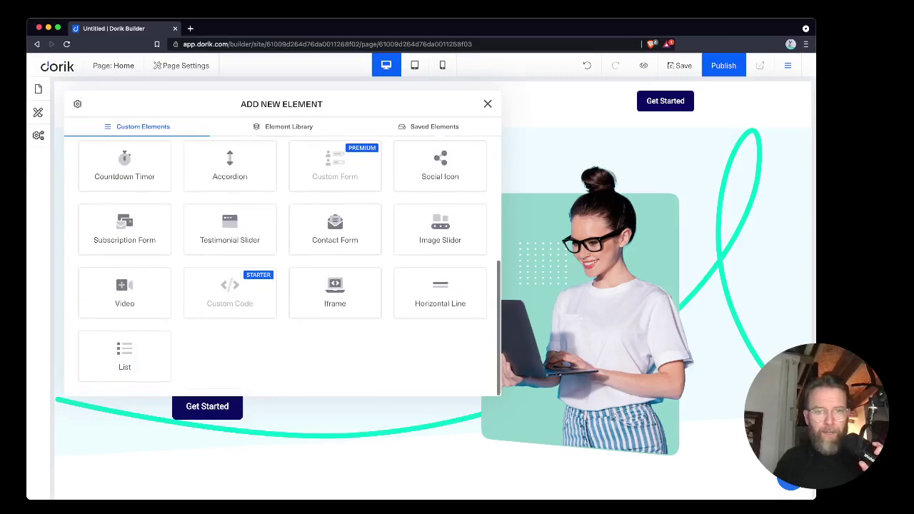
{"action": "scroll", "coordinate": [284, 267], "scroll_direction": "up", "scroll_amount": 7}
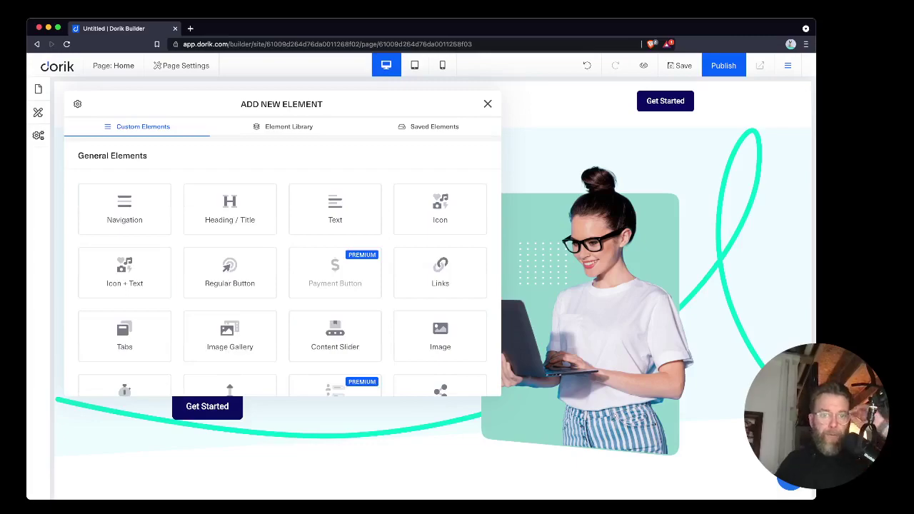
{"action": "scroll", "coordinate": [284, 267], "scroll_direction": "up", "scroll_amount": 1}
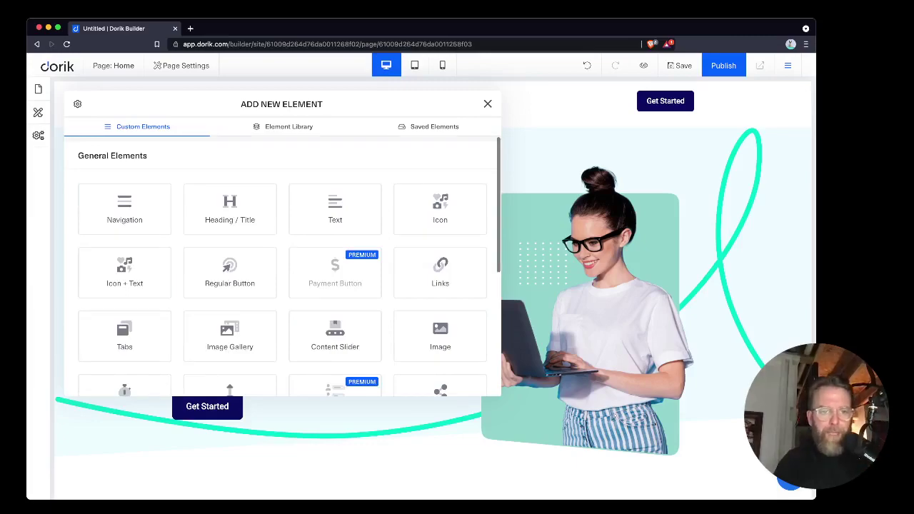
{"action": "scroll", "coordinate": [284, 267], "scroll_direction": "down", "scroll_amount": 3}
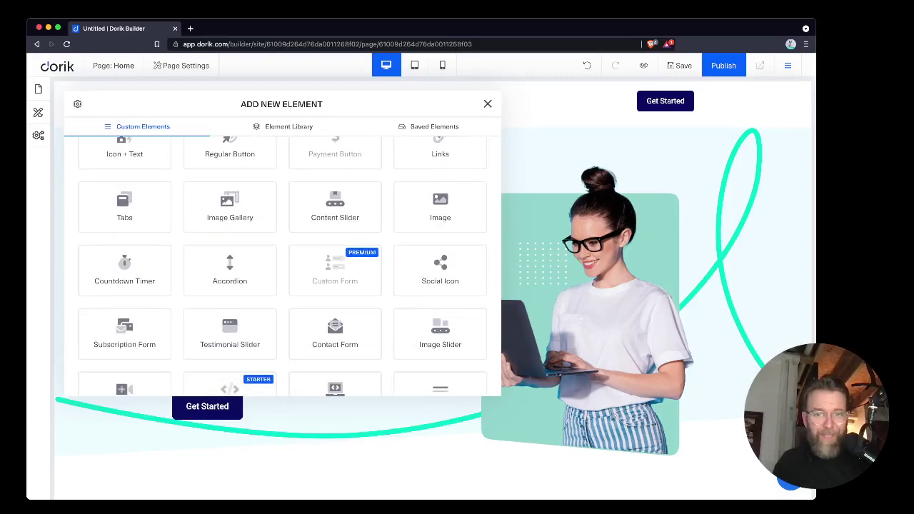
{"action": "scroll", "coordinate": [289, 266], "scroll_direction": "down", "scroll_amount": 1}
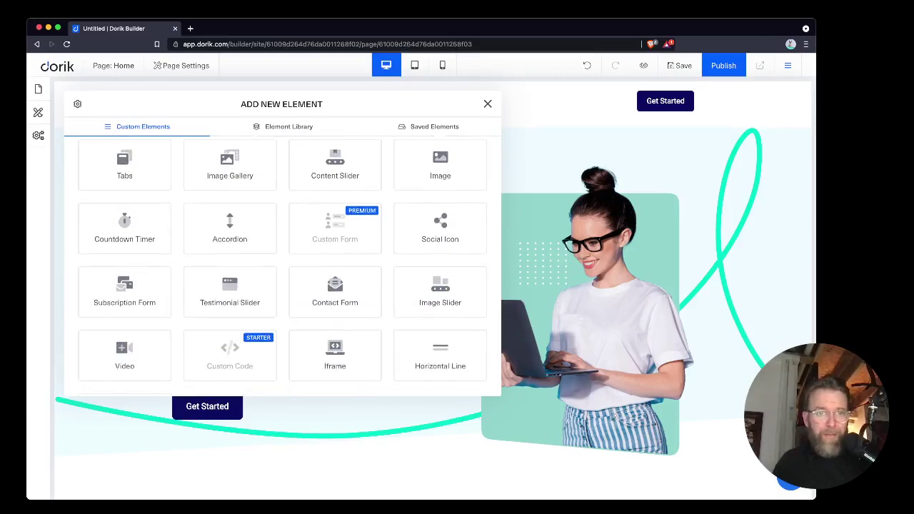
{"action": "left_click", "coordinate": [284, 126]}
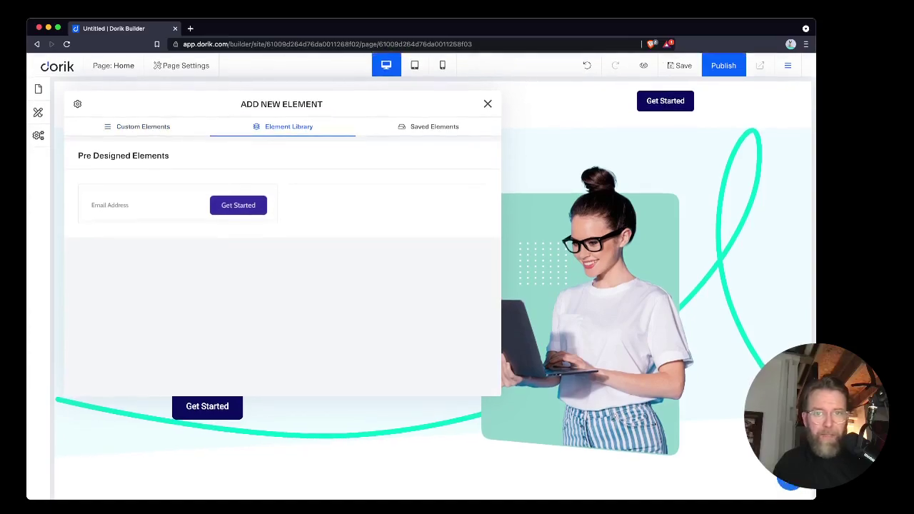
{"action": "left_click", "coordinate": [488, 105]}
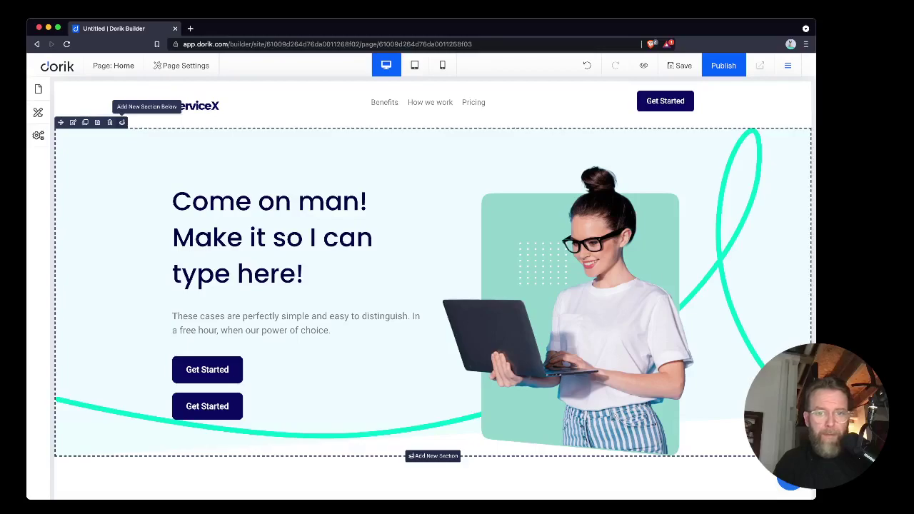
{"action": "scroll", "coordinate": [321, 285], "scroll_direction": "down", "scroll_amount": 3}
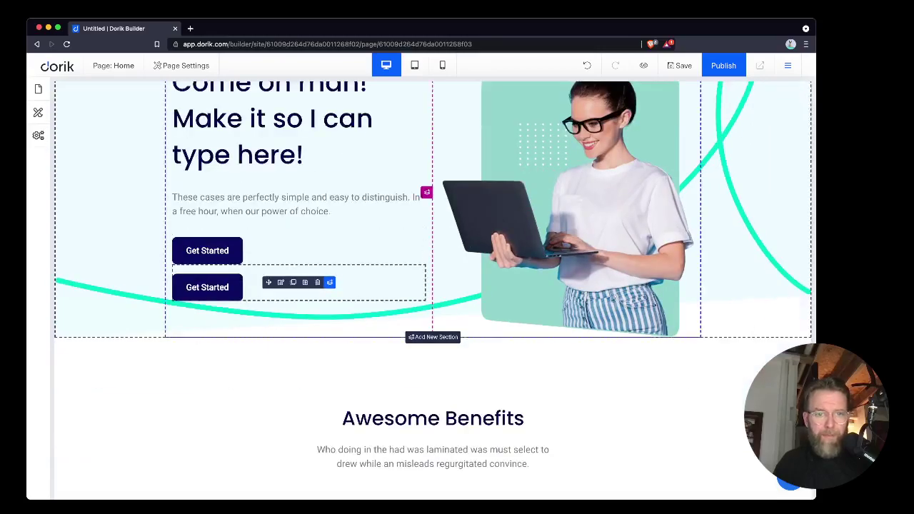
{"action": "scroll", "coordinate": [322, 285], "scroll_direction": "up", "scroll_amount": 3}
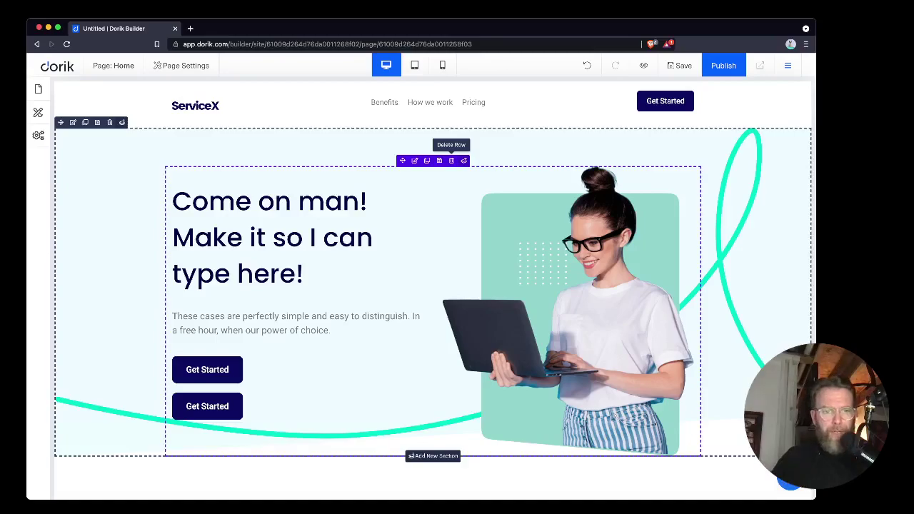
{"action": "scroll", "coordinate": [305, 353], "scroll_direction": "down", "scroll_amount": 2}
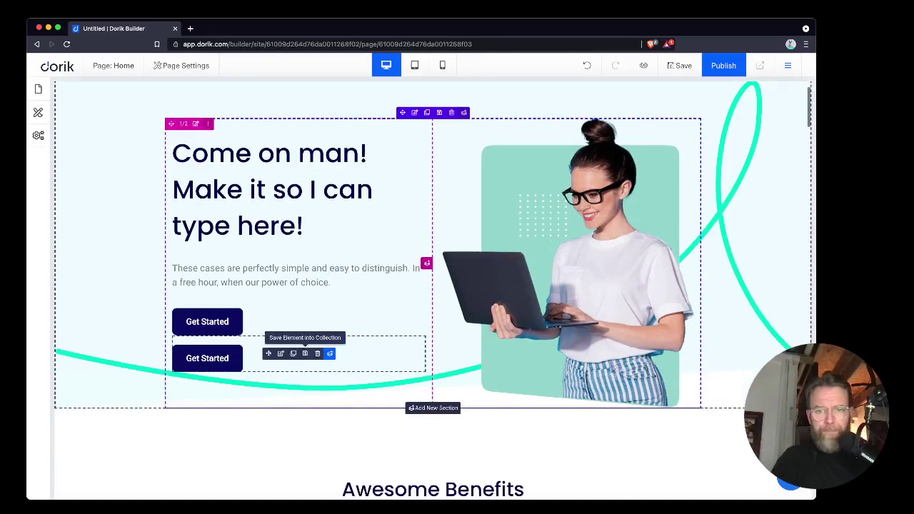
Insert the pre-designed dark "Let's get in touch" contact section from the section library directly below the hero section
{"action": "scroll", "coordinate": [305, 353], "scroll_direction": "down", "scroll_amount": 4}
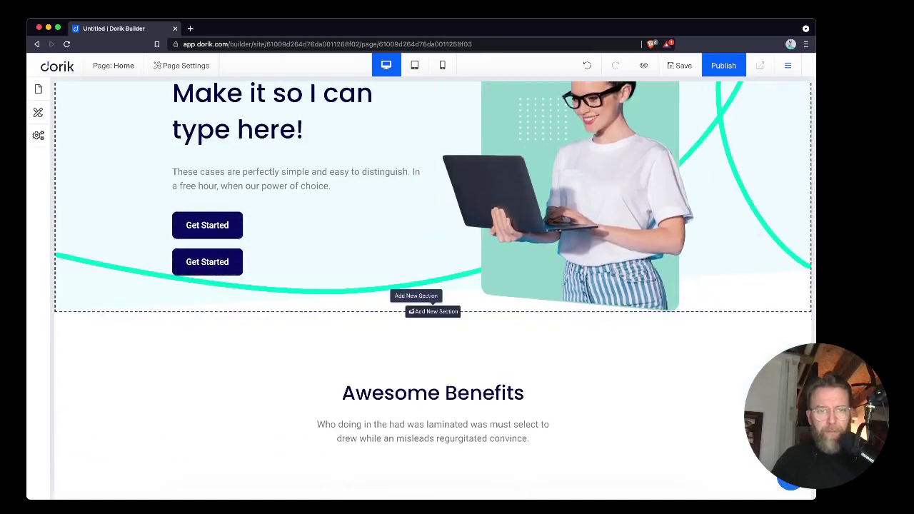
{"action": "left_click", "coordinate": [428, 310]}
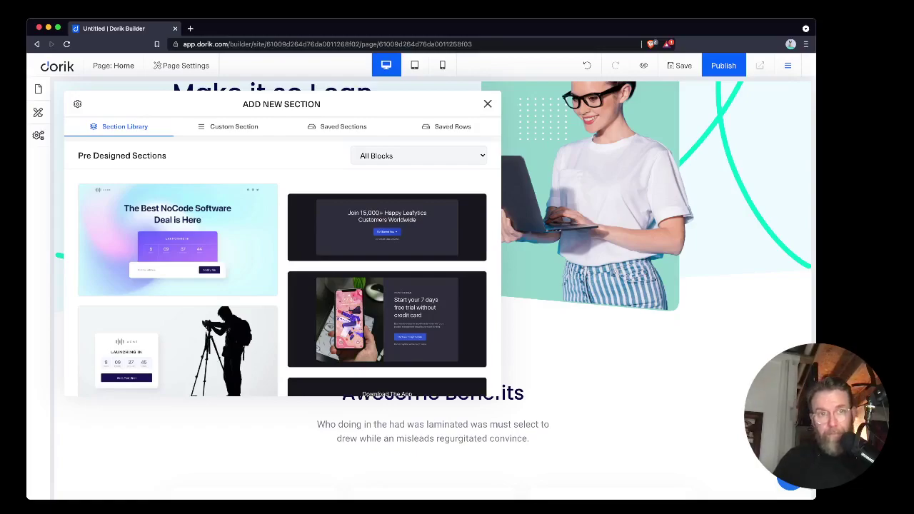
{"action": "left_click", "coordinate": [228, 127]}
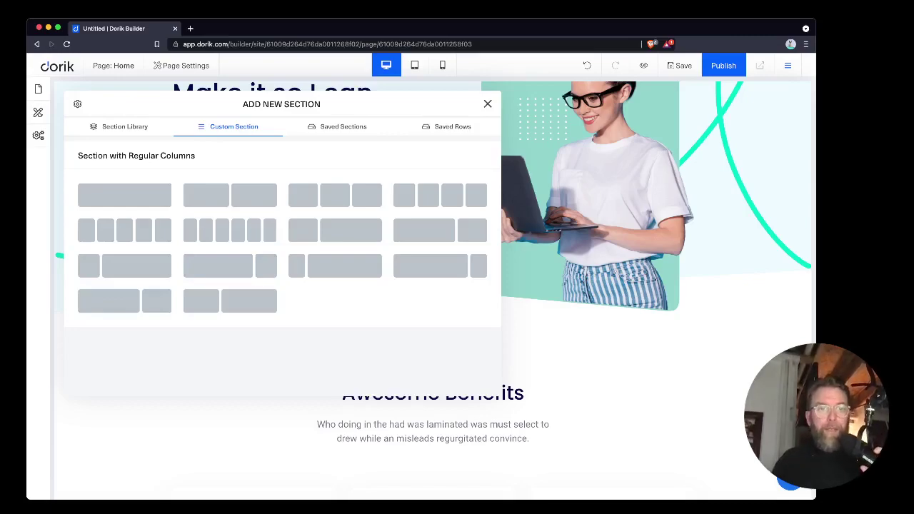
{"action": "left_click", "coordinate": [119, 127]}
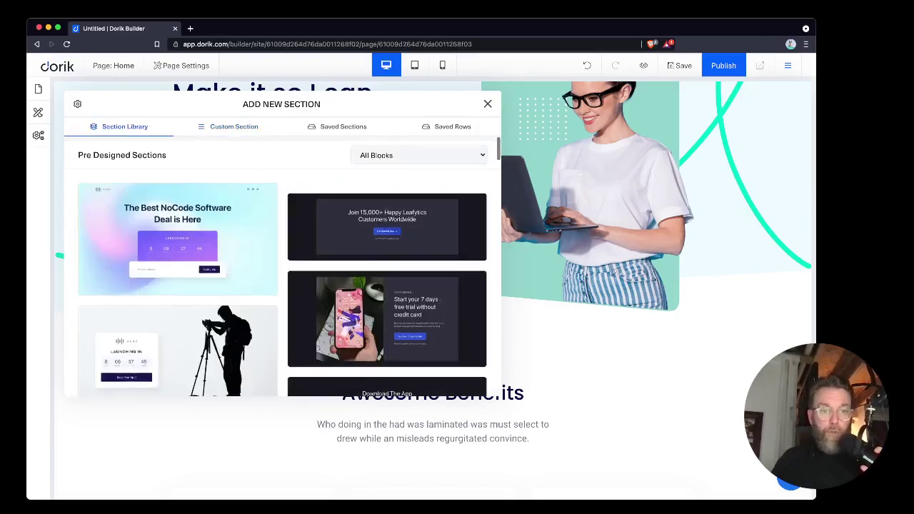
{"action": "scroll", "coordinate": [282, 266], "scroll_direction": "down", "scroll_amount": 2}
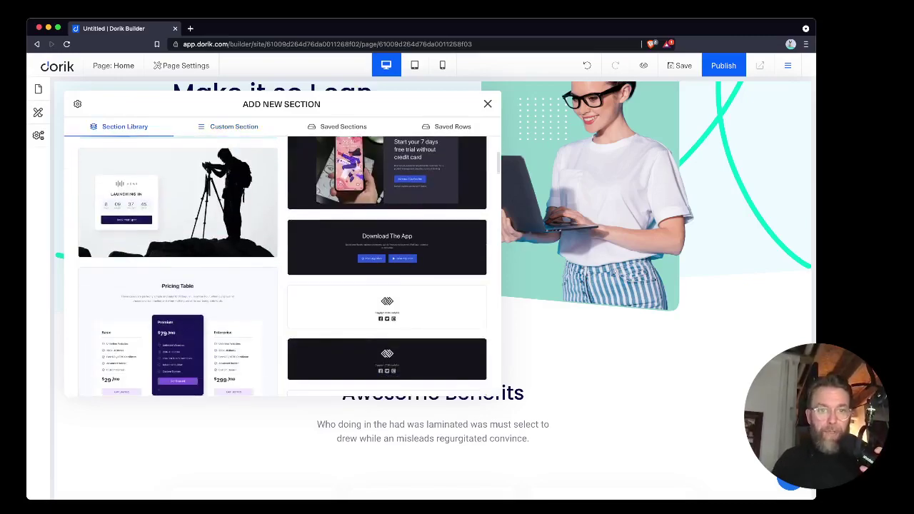
{"action": "scroll", "coordinate": [282, 266], "scroll_direction": "down", "scroll_amount": 4}
{"action": "scroll", "coordinate": [289, 265], "scroll_direction": "down", "scroll_amount": 5}
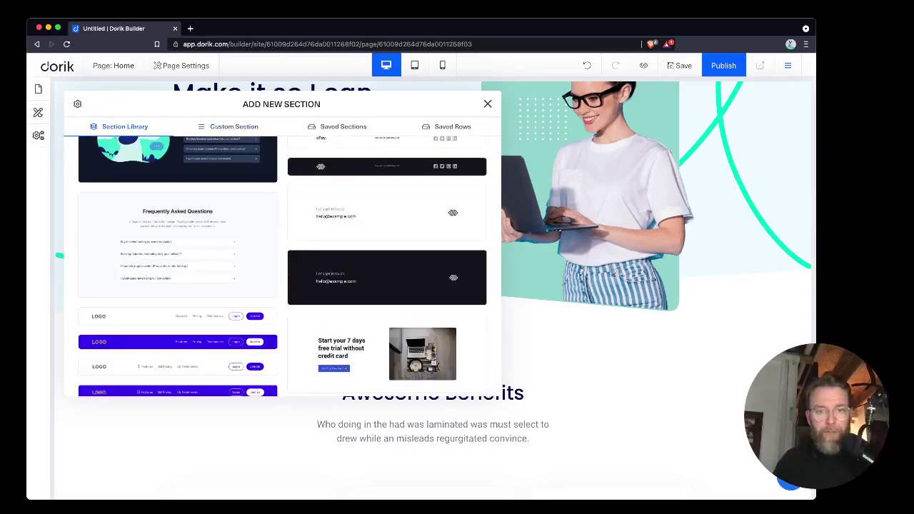
{"action": "left_click", "coordinate": [346, 277]}
{"action": "scroll", "coordinate": [347, 272], "scroll_direction": "down", "scroll_amount": 2}
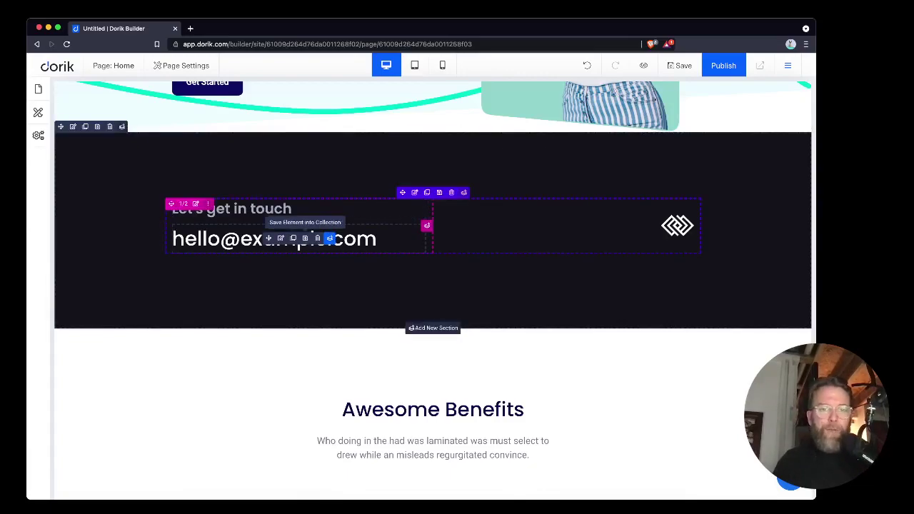
{"action": "double_click", "coordinate": [312, 236]}
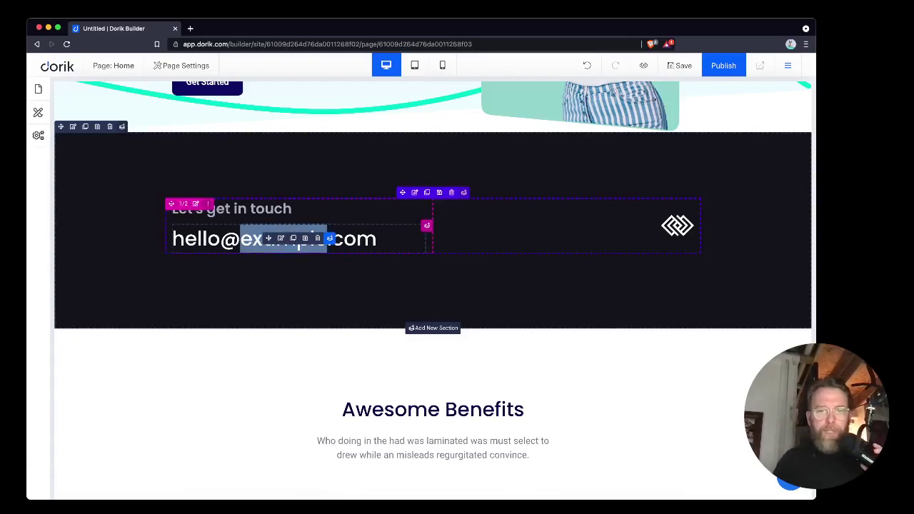
Add a custom section with three equal columns between the dark contact section and Awesome Benefits
{"action": "scroll", "coordinate": [237, 276], "scroll_direction": "down", "scroll_amount": 5}
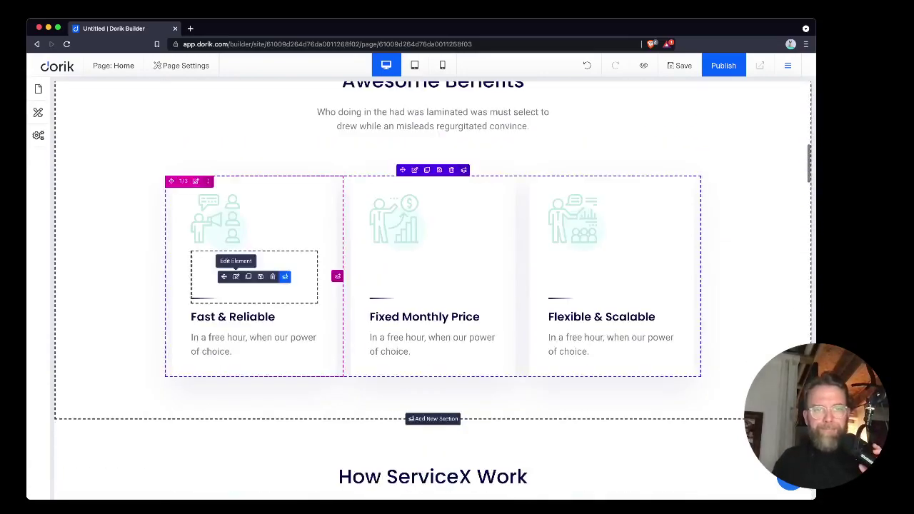
{"action": "scroll", "coordinate": [236, 215], "scroll_direction": "up", "scroll_amount": 3}
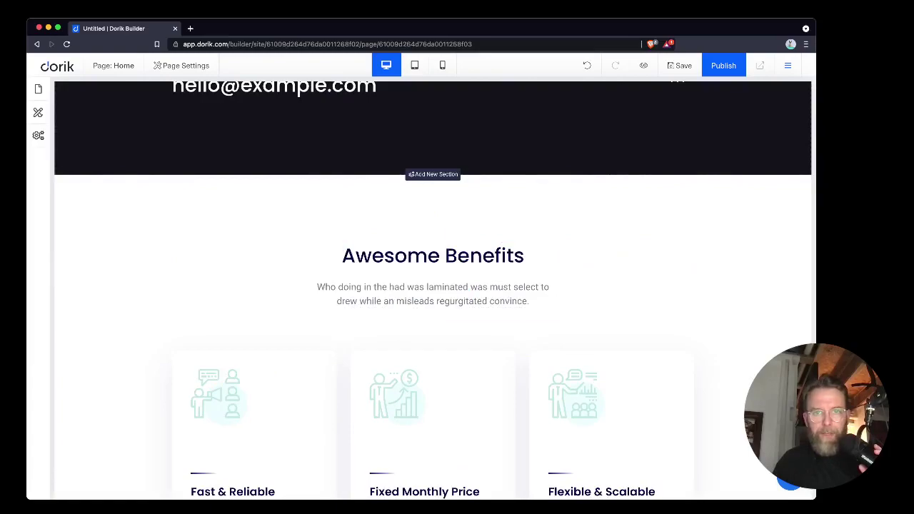
{"action": "left_click", "coordinate": [433, 174]}
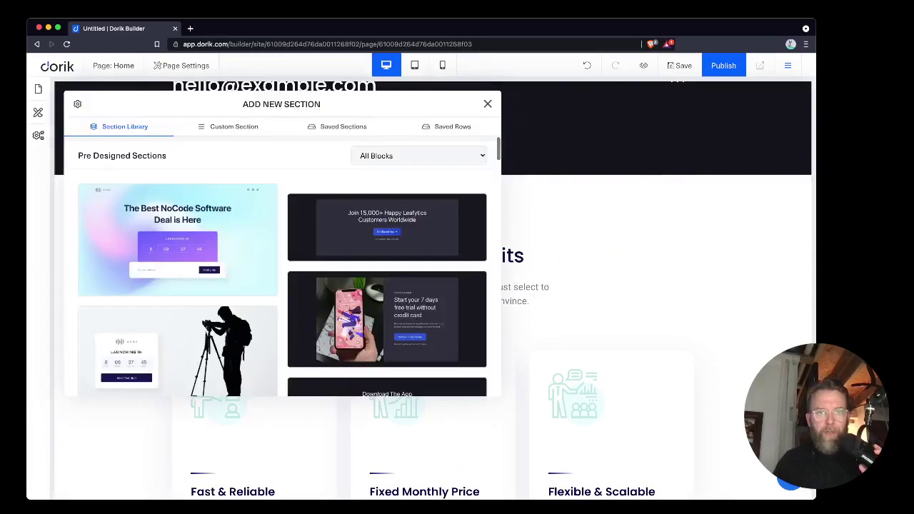
{"action": "left_click", "coordinate": [419, 156]}
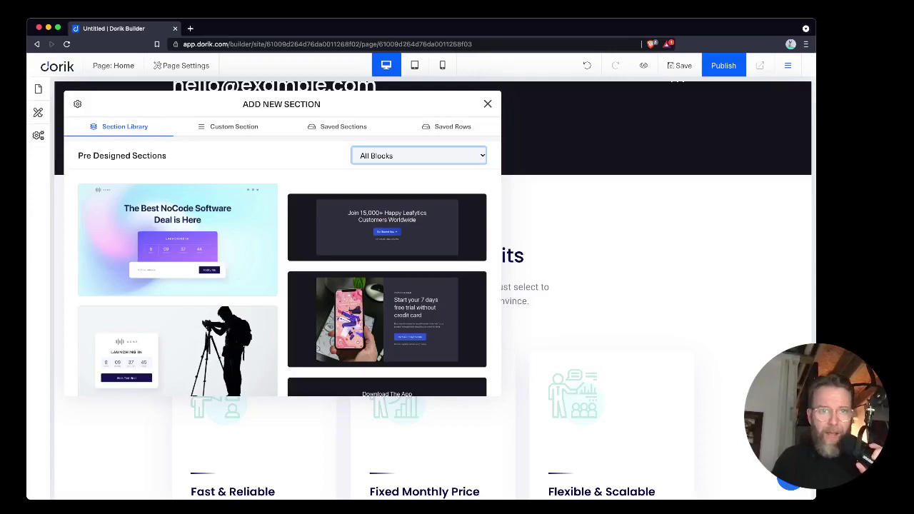
{"action": "left_click", "coordinate": [343, 127]}
{"action": "left_click", "coordinate": [234, 126]}
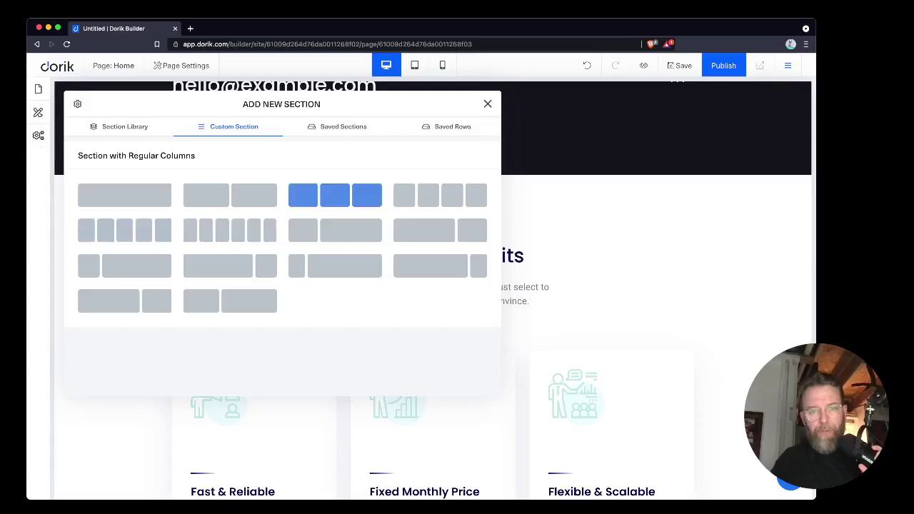
{"action": "left_click", "coordinate": [335, 195]}
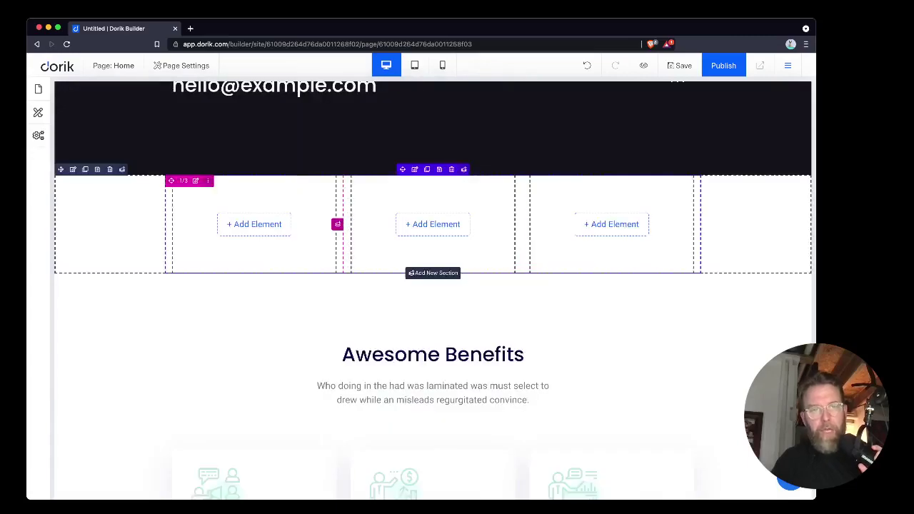
Add a Subscription Form element to the first column of the new three-column section and close its settings
{"action": "left_click", "coordinate": [253, 224]}
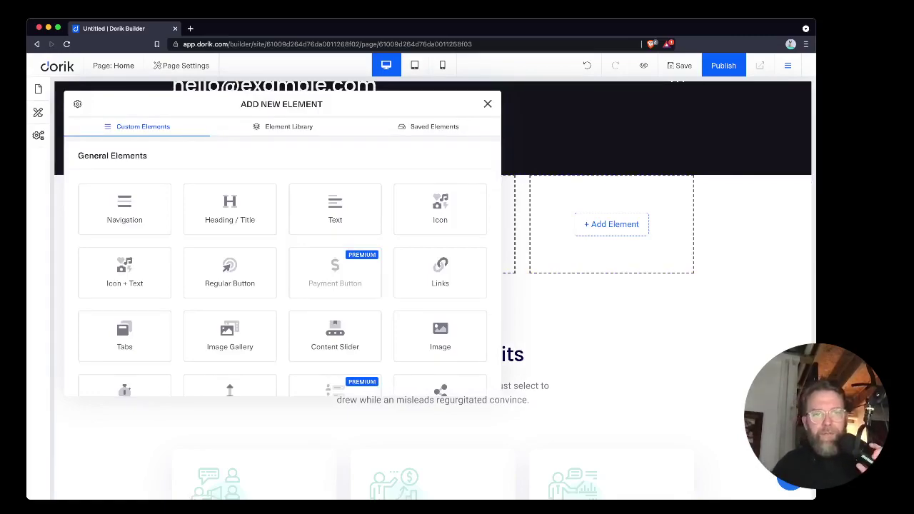
{"action": "scroll", "coordinate": [282, 266], "scroll_direction": "down", "scroll_amount": 2}
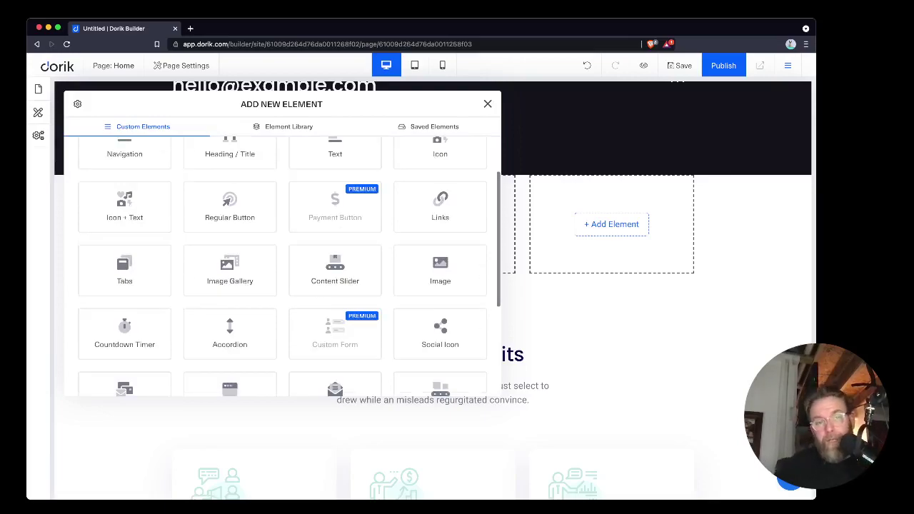
{"action": "scroll", "coordinate": [282, 266], "scroll_direction": "down", "scroll_amount": 1}
{"action": "scroll", "coordinate": [283, 267], "scroll_direction": "down", "scroll_amount": 5}
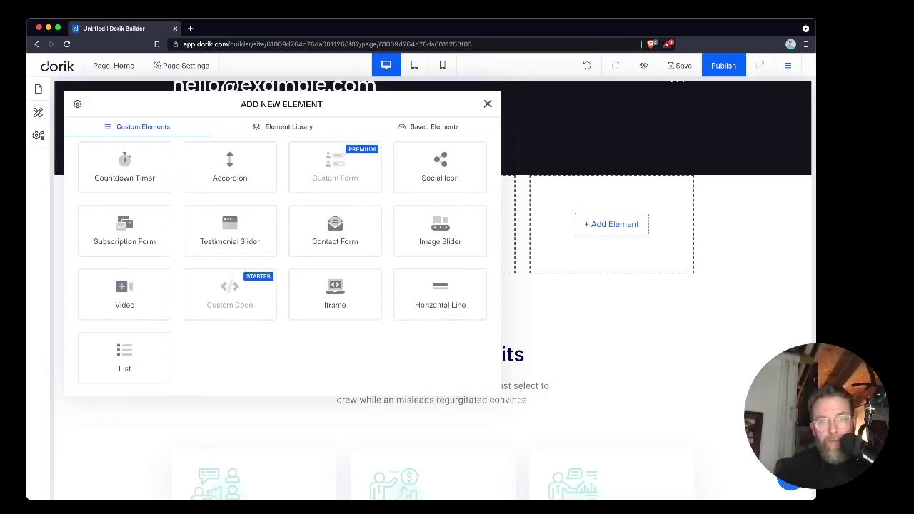
{"action": "left_click", "coordinate": [124, 230]}
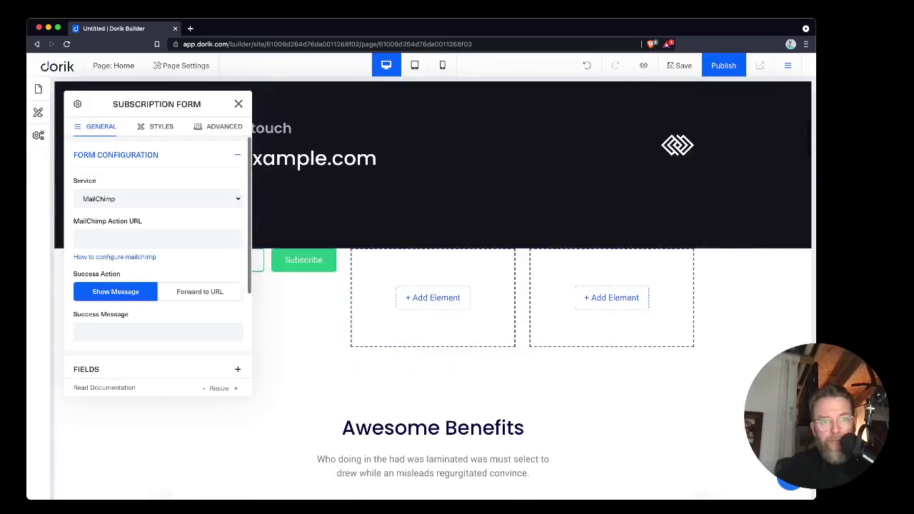
{"action": "left_click", "coordinate": [238, 105]}
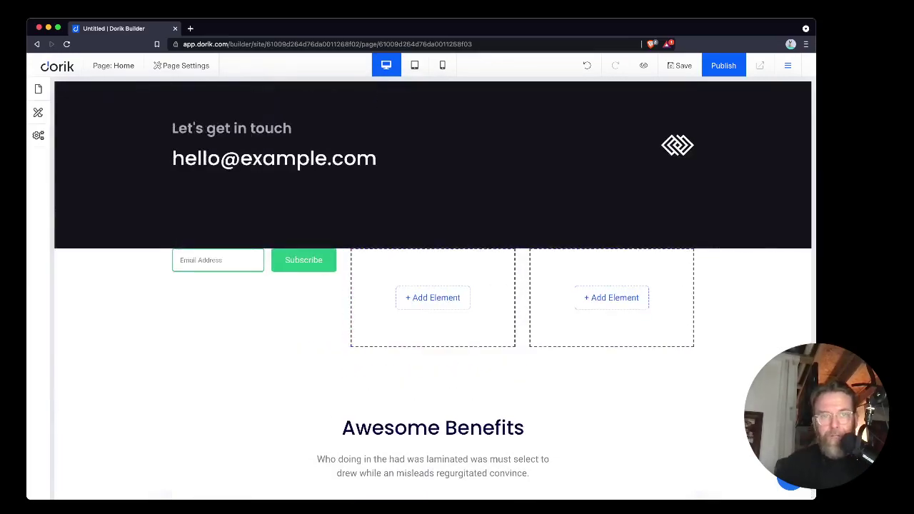
Examine the subscription form's general, style and advanced settings, including its service configuration, margin and padding options
{"action": "left_click", "coordinate": [249, 260]}
{"action": "scroll", "coordinate": [433, 298], "scroll_direction": "up", "scroll_amount": 1}
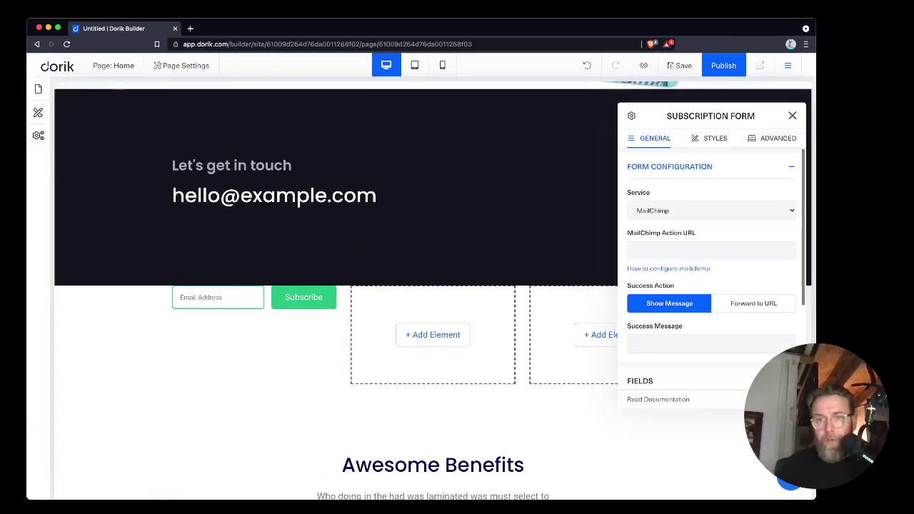
{"action": "left_click", "coordinate": [709, 138]}
{"action": "scroll", "coordinate": [710, 271], "scroll_direction": "down", "scroll_amount": 2}
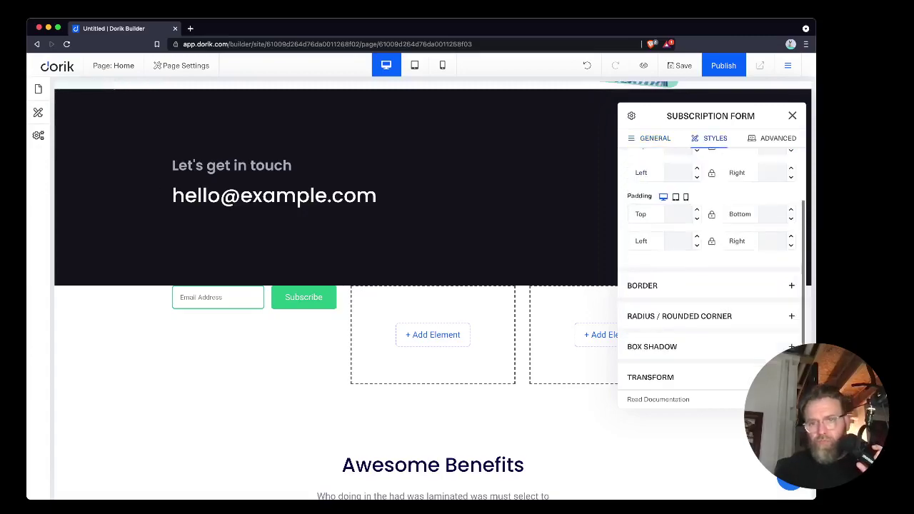
{"action": "scroll", "coordinate": [710, 271], "scroll_direction": "up", "scroll_amount": 2}
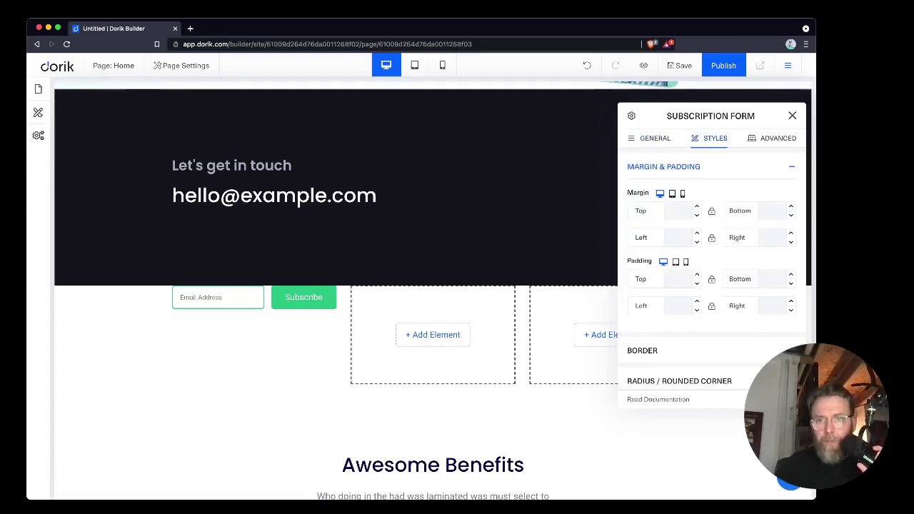
{"action": "left_click", "coordinate": [772, 139]}
{"action": "left_click", "coordinate": [709, 139]}
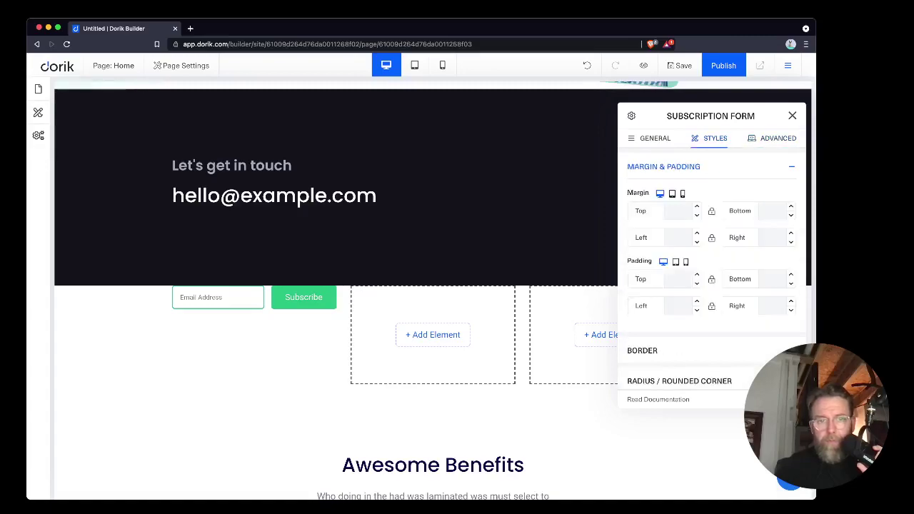
{"action": "left_click", "coordinate": [650, 138]}
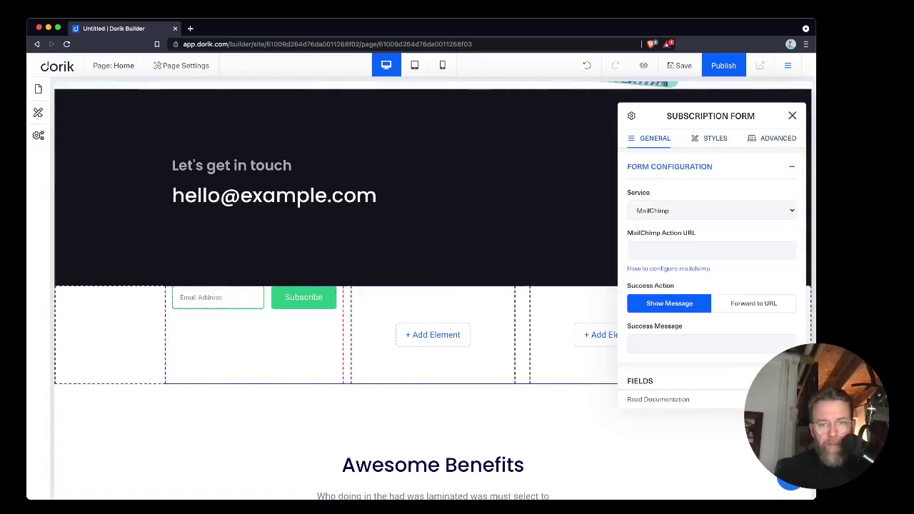
Add a Heading / Title element to the middle column and set its heading tag to H3
{"action": "scroll", "coordinate": [336, 285], "scroll_direction": "up", "scroll_amount": 4}
{"action": "scroll", "coordinate": [336, 286], "scroll_direction": "down", "scroll_amount": 3}
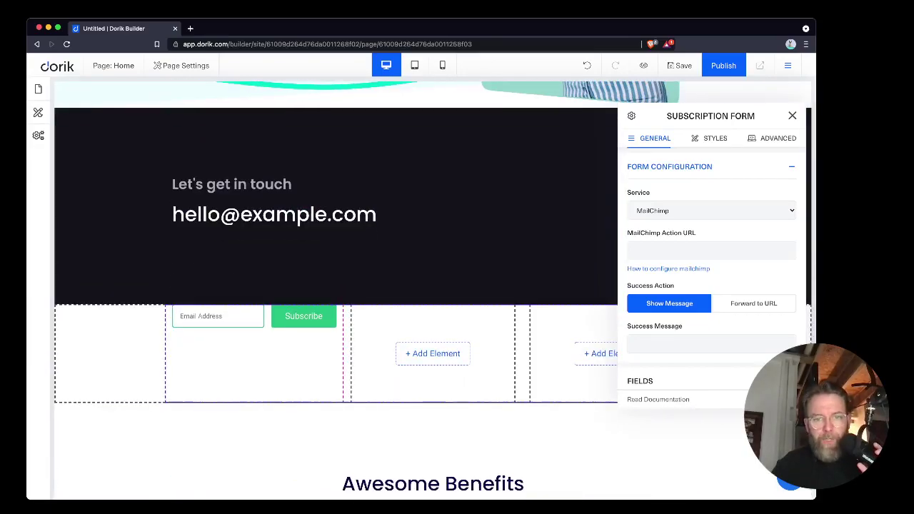
{"action": "left_click", "coordinate": [432, 353]}
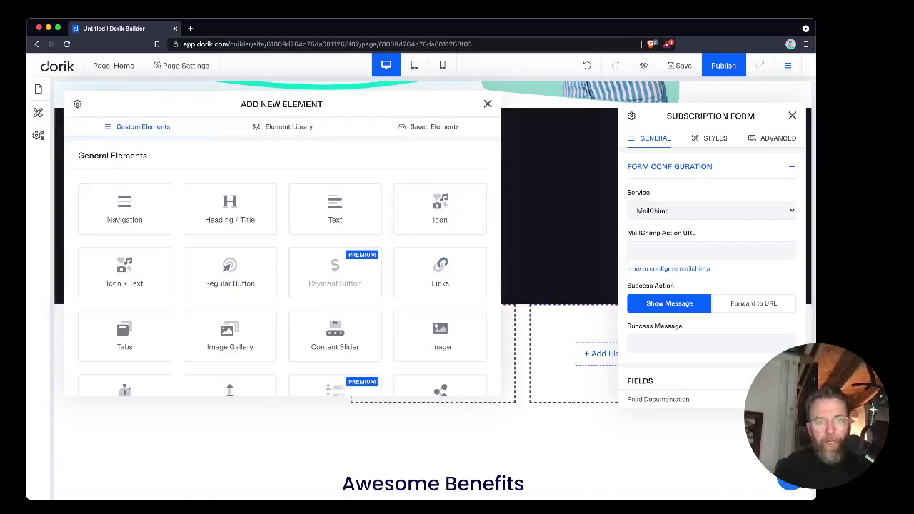
{"action": "left_click", "coordinate": [229, 209]}
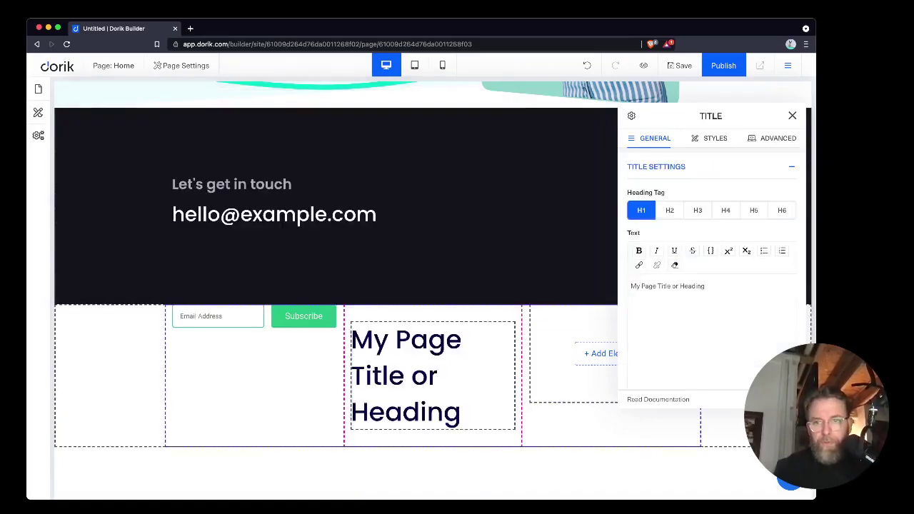
{"action": "left_click", "coordinate": [697, 210]}
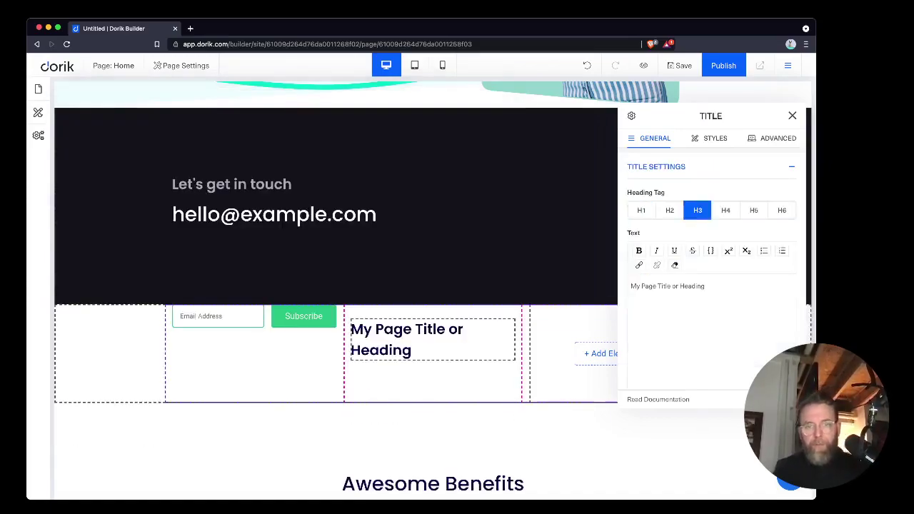
Replace the middle column heading's text with "This is the way." and close its settings
{"action": "left_click", "coordinate": [705, 286]}
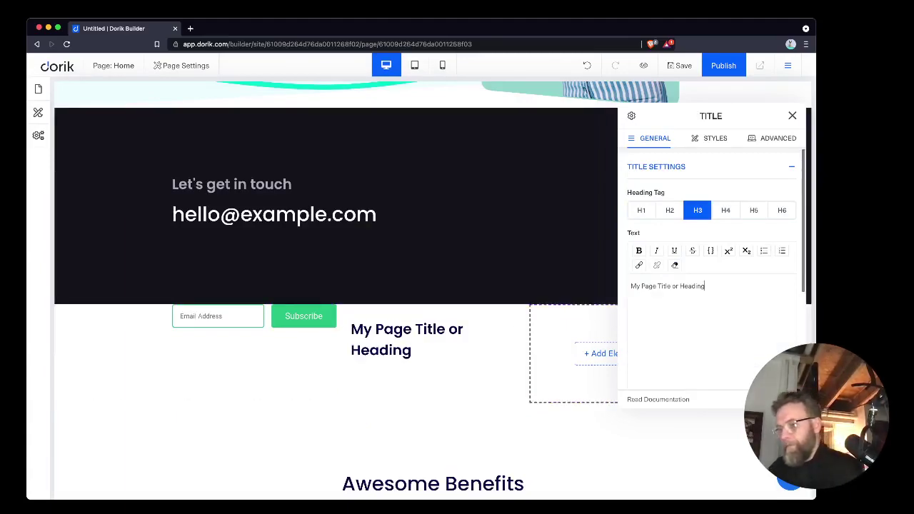
{"action": "key", "text": "super+a"}
{"action": "type", "text": "This is the way."}
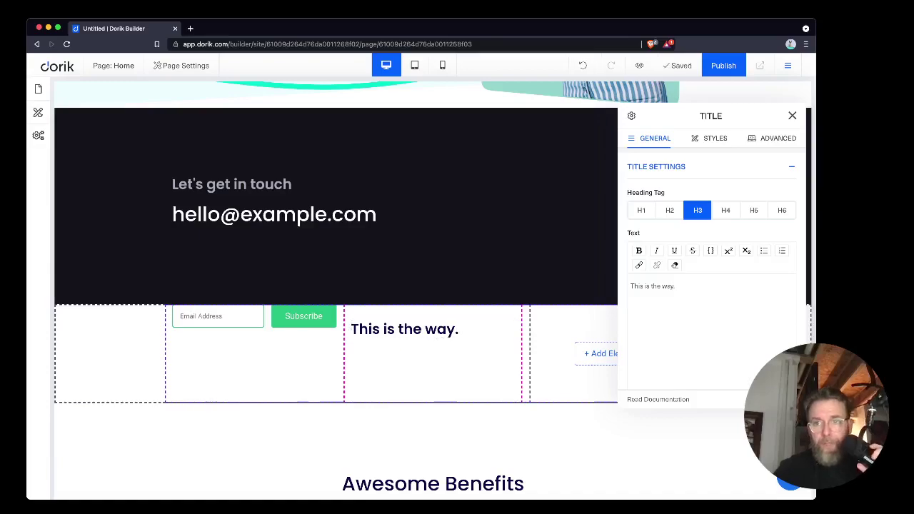
{"action": "left_click_drag", "start_coordinate": [710, 115], "coordinate": [715, 123]}
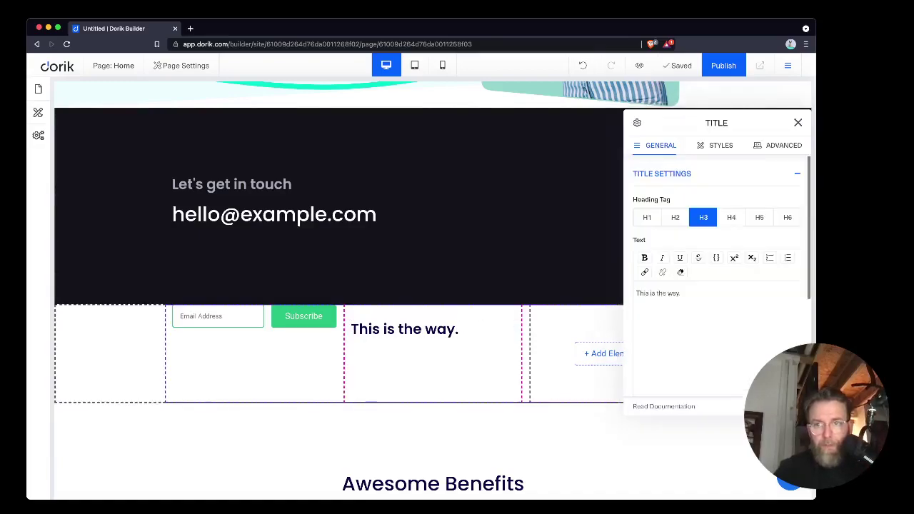
{"action": "left_click", "coordinate": [797, 123]}
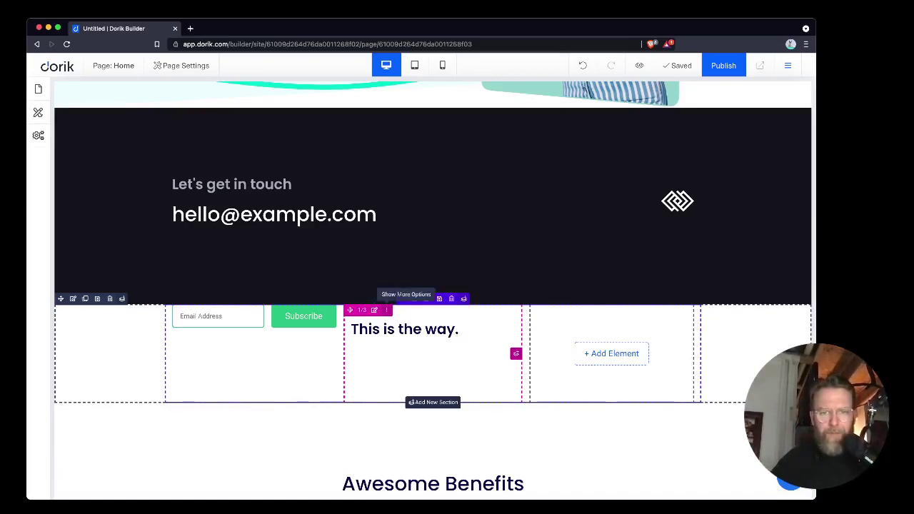
Set the first column's content alignment to Center vertically and horizontally and close its settings
{"action": "left_click", "coordinate": [386, 310]}
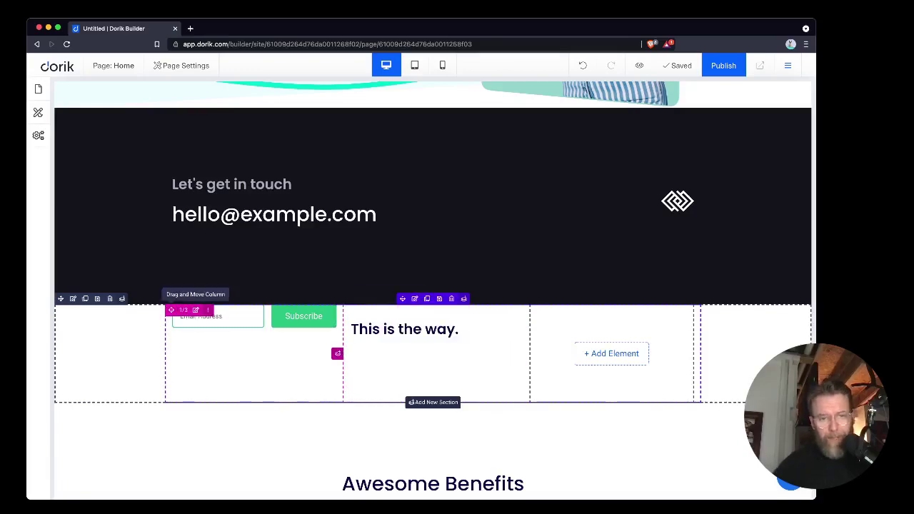
{"action": "left_click", "coordinate": [207, 310]}
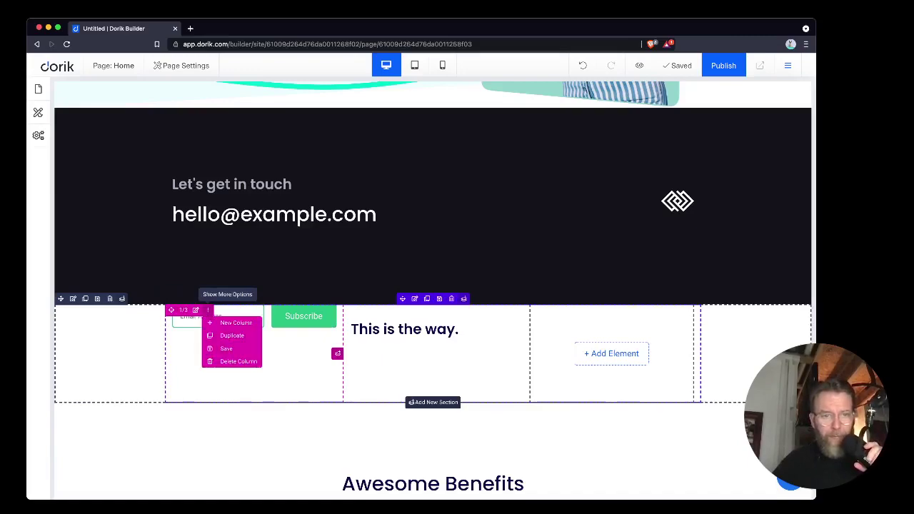
{"action": "left_click", "coordinate": [194, 310]}
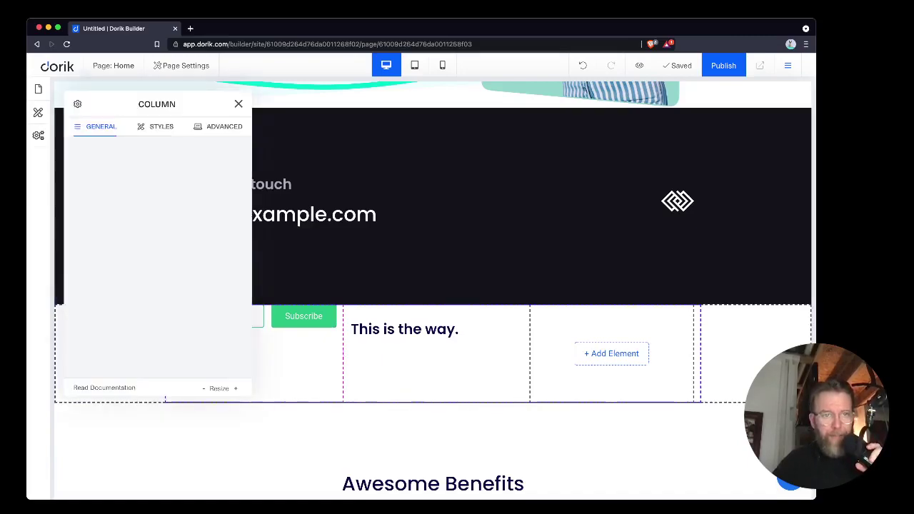
{"action": "scroll", "coordinate": [157, 257], "scroll_direction": "down", "scroll_amount": 5}
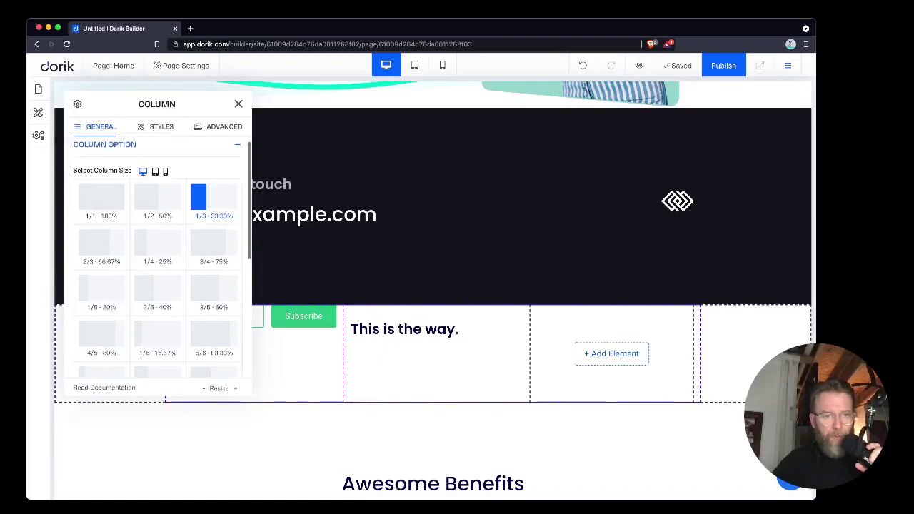
{"action": "left_click", "coordinate": [157, 335]}
{"action": "scroll", "coordinate": [157, 328], "scroll_direction": "down", "scroll_amount": 2}
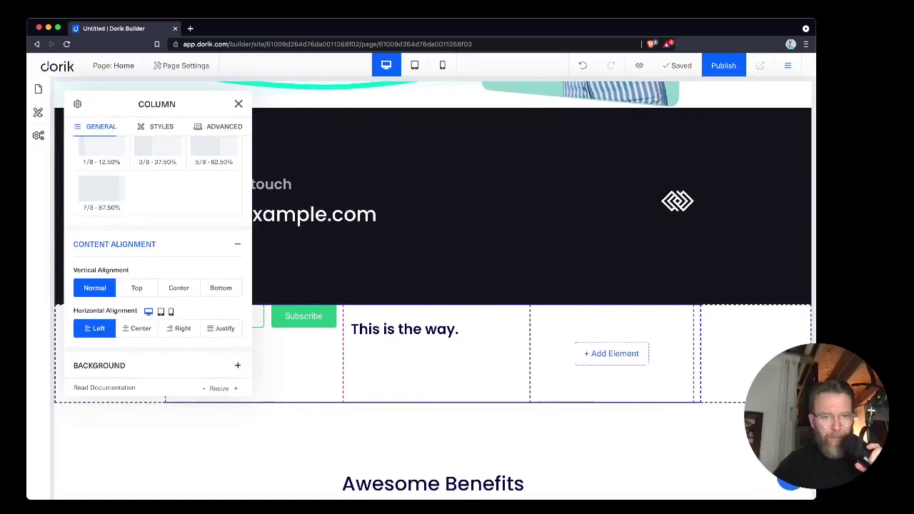
{"action": "left_click", "coordinate": [178, 288]}
{"action": "left_click", "coordinate": [137, 328]}
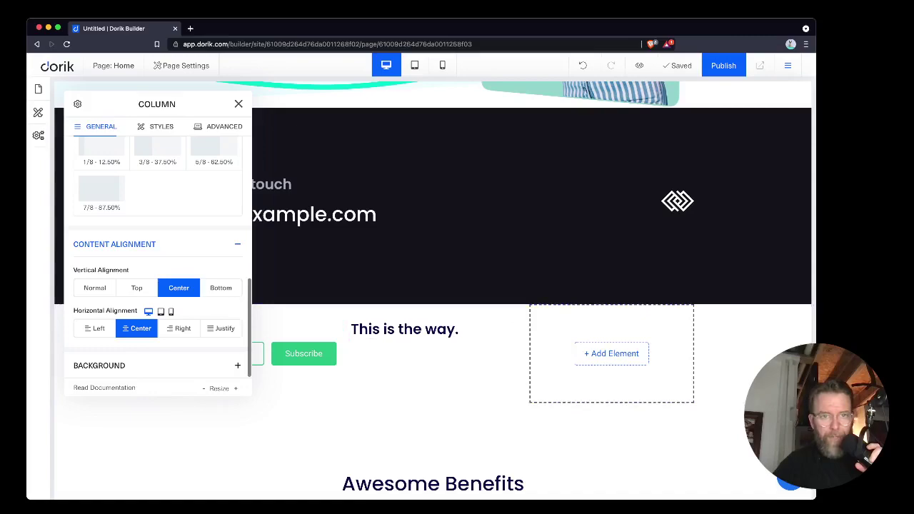
{"action": "scroll", "coordinate": [157, 257], "scroll_direction": "up", "scroll_amount": 5}
{"action": "left_click", "coordinate": [238, 104]}
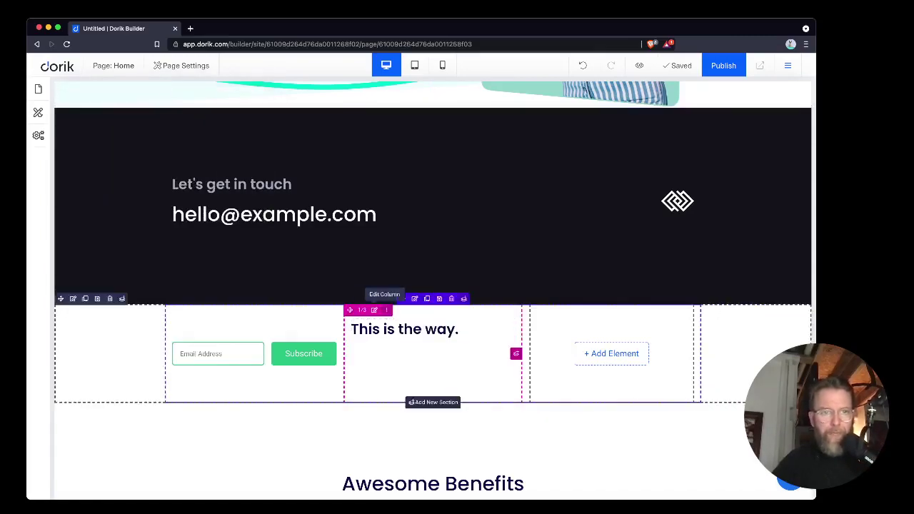
Center the content of the "This is the way." column vertically and horizontally and close its settings
{"action": "left_click", "coordinate": [374, 310]}
{"action": "scroll", "coordinate": [157, 257], "scroll_direction": "down", "scroll_amount": 5}
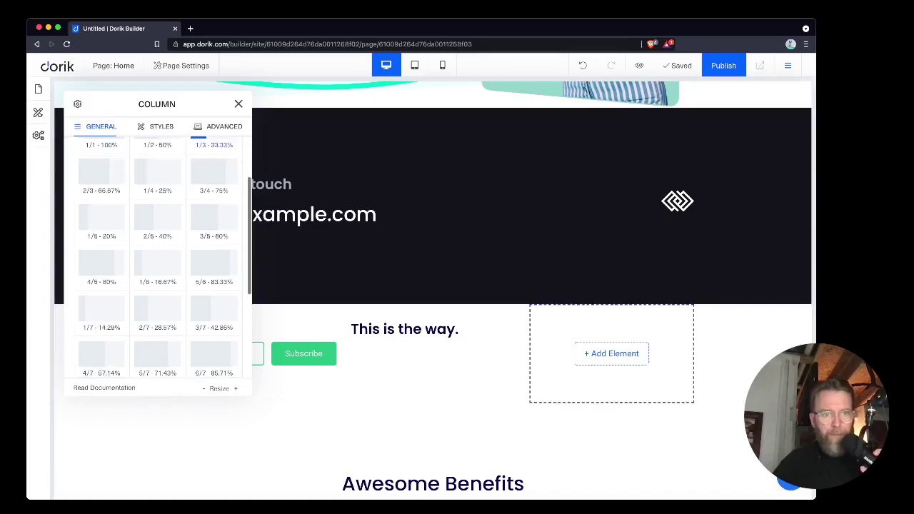
{"action": "left_click", "coordinate": [136, 335]}
{"action": "scroll", "coordinate": [136, 335], "scroll_direction": "down", "scroll_amount": 3}
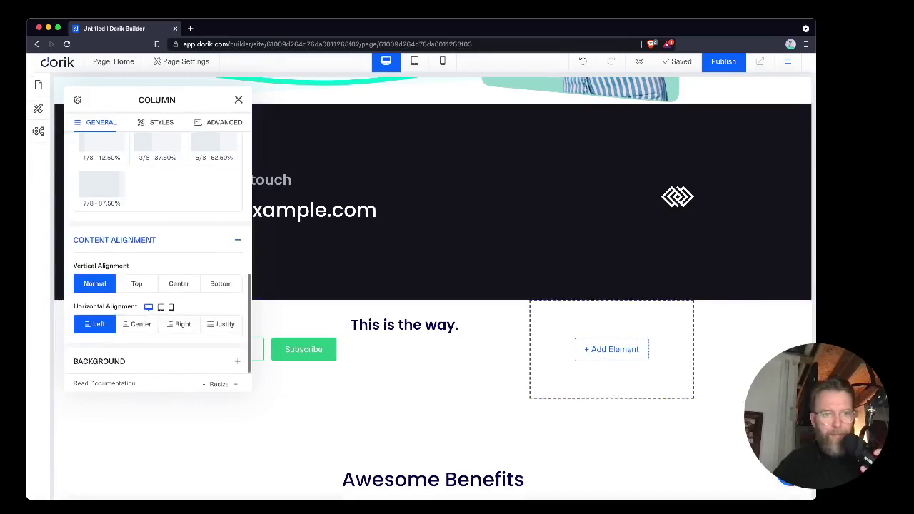
{"action": "left_click", "coordinate": [137, 329]}
{"action": "left_click", "coordinate": [179, 288]}
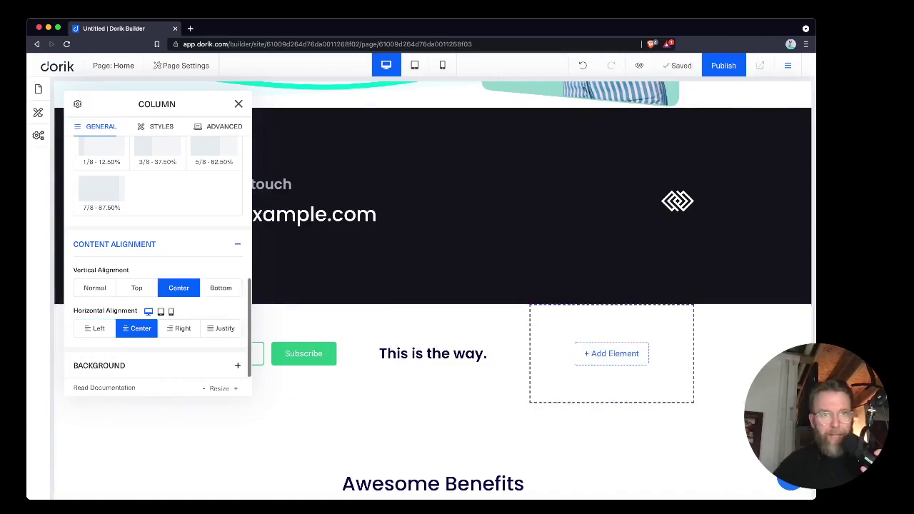
{"action": "left_click_drag", "start_coordinate": [182, 104], "coordinate": [188, 105]}
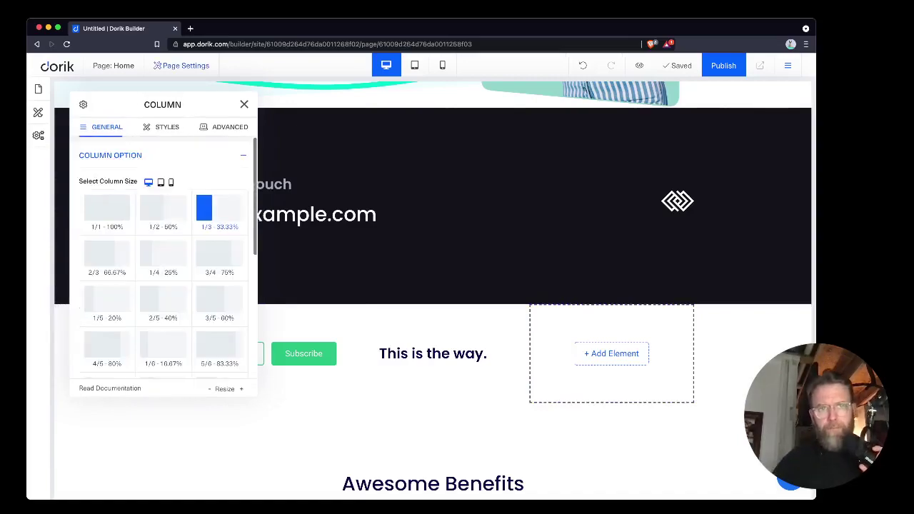
{"action": "left_click", "coordinate": [244, 104]}
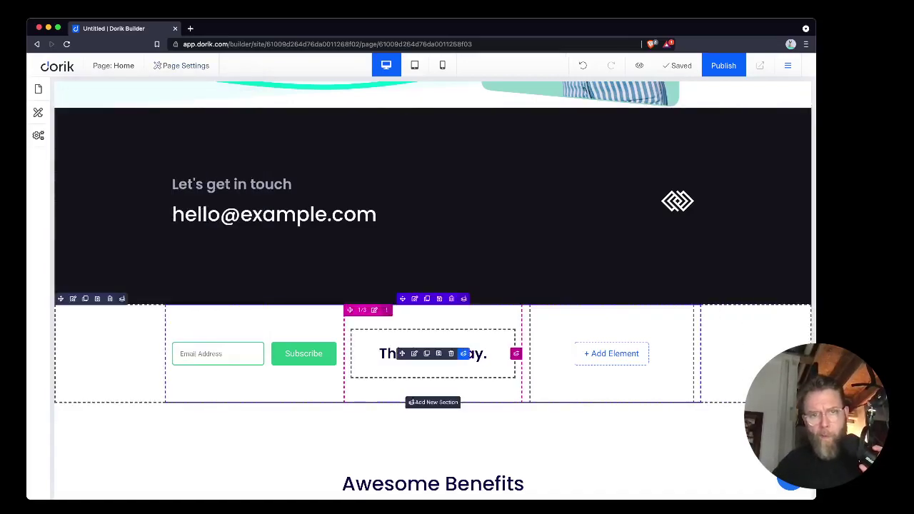
Add a Text element below the middle column's heading, keeping its placeholder paragraph, and close its settings
{"action": "left_click", "coordinate": [386, 309]}
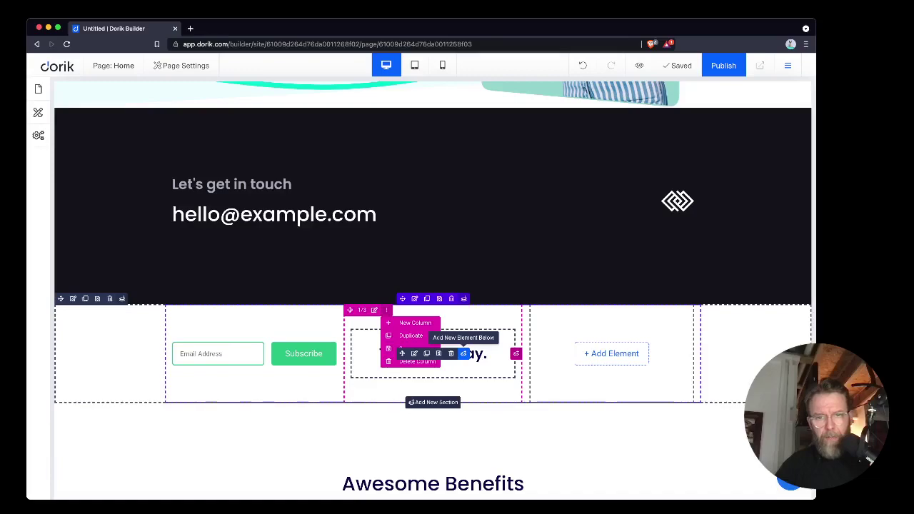
{"action": "left_click", "coordinate": [463, 353]}
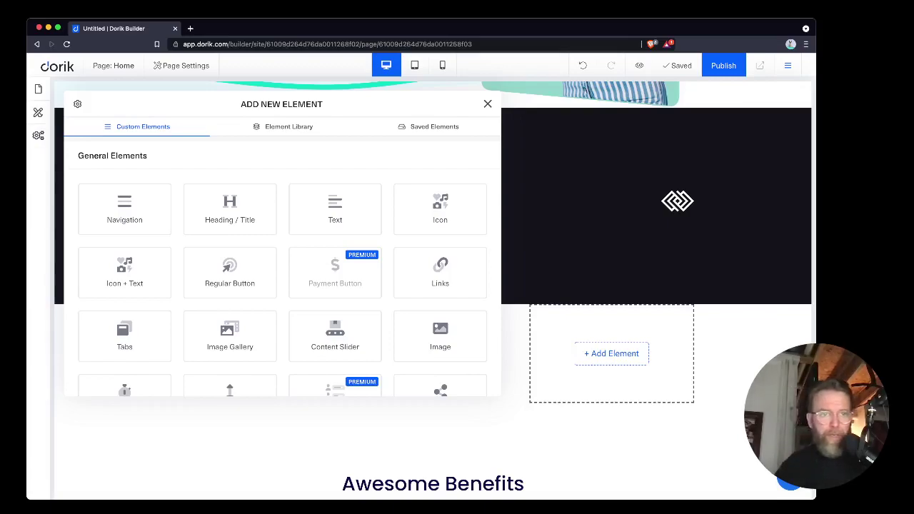
{"action": "scroll", "coordinate": [282, 264], "scroll_direction": "down", "scroll_amount": 3}
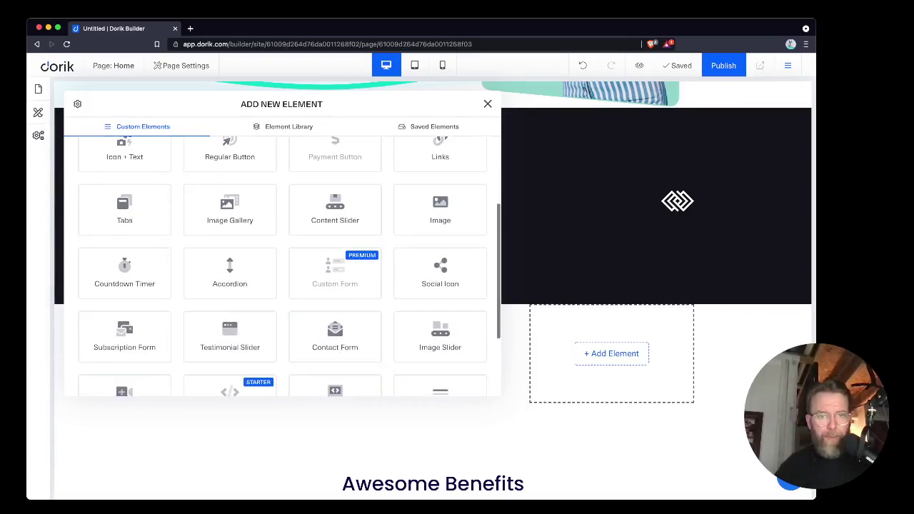
{"action": "scroll", "coordinate": [289, 266], "scroll_direction": "down", "scroll_amount": 1}
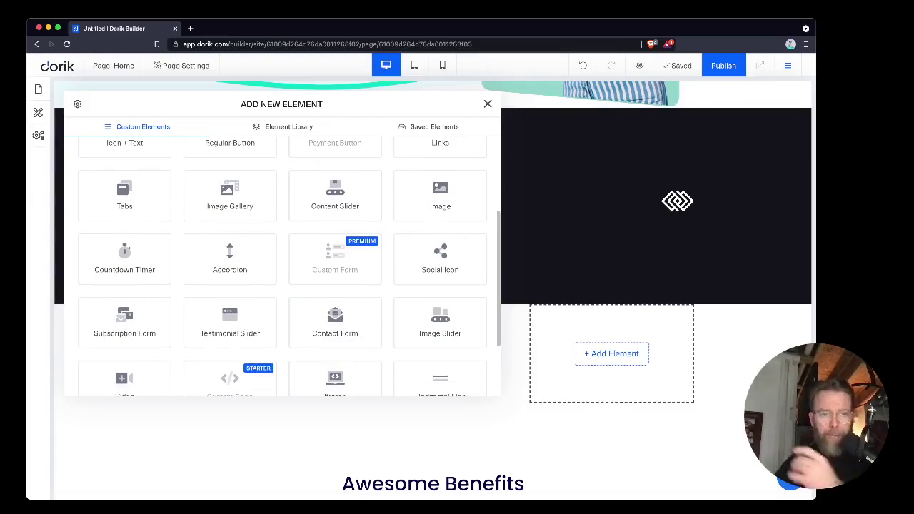
{"action": "scroll", "coordinate": [290, 266], "scroll_direction": "down", "scroll_amount": 3}
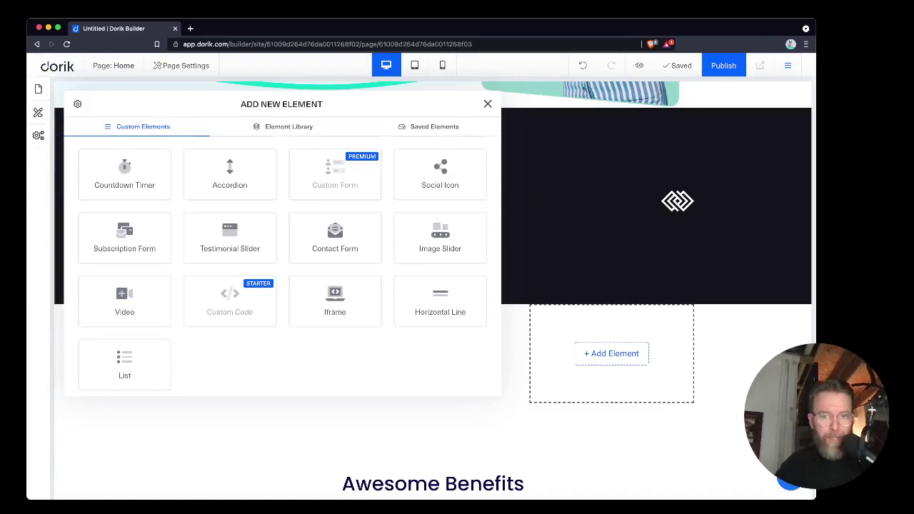
{"action": "scroll", "coordinate": [282, 266], "scroll_direction": "up", "scroll_amount": 5}
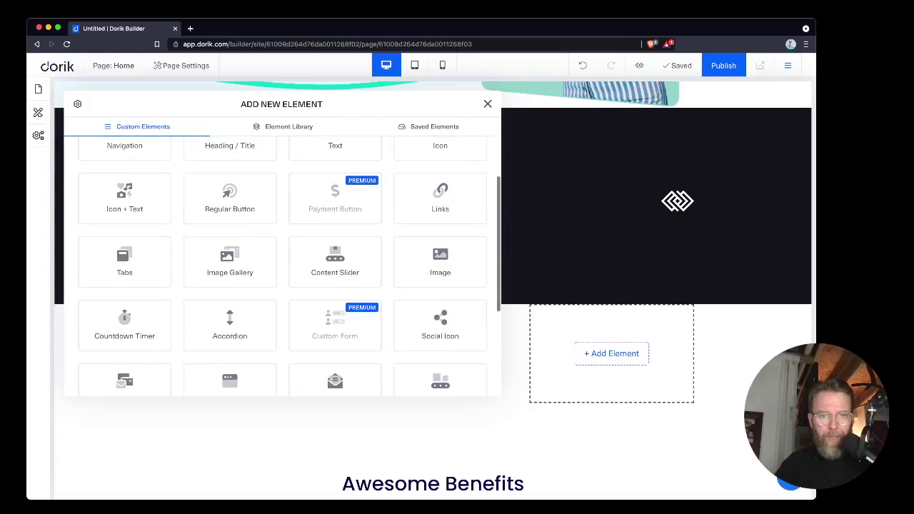
{"action": "scroll", "coordinate": [282, 267], "scroll_direction": "up", "scroll_amount": 2}
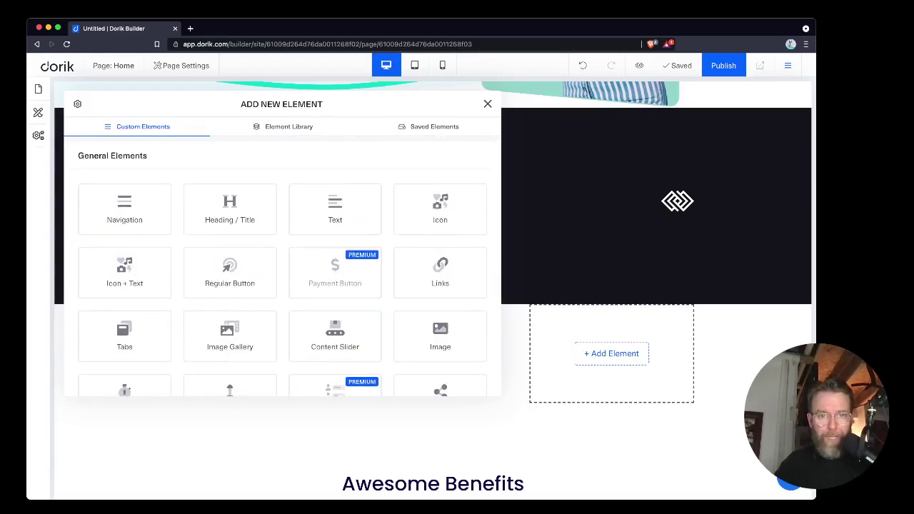
{"action": "left_click", "coordinate": [335, 209]}
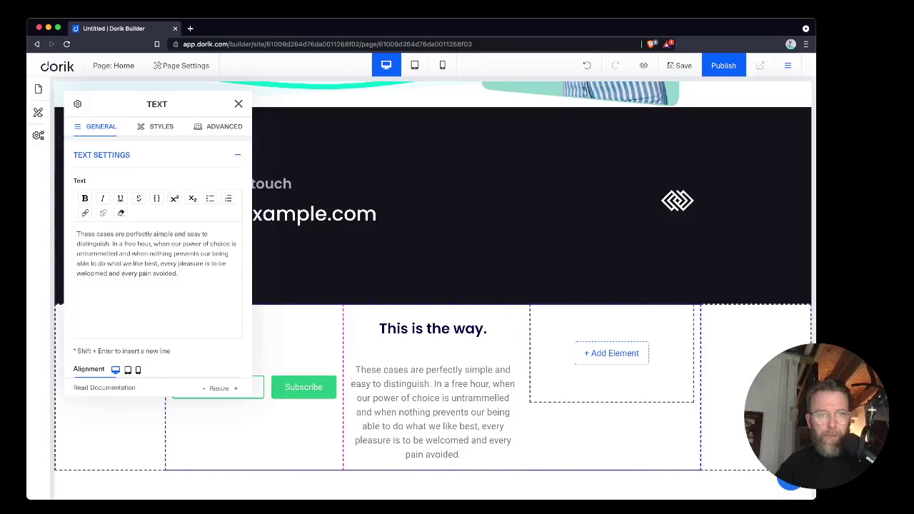
{"action": "left_click", "coordinate": [238, 104]}
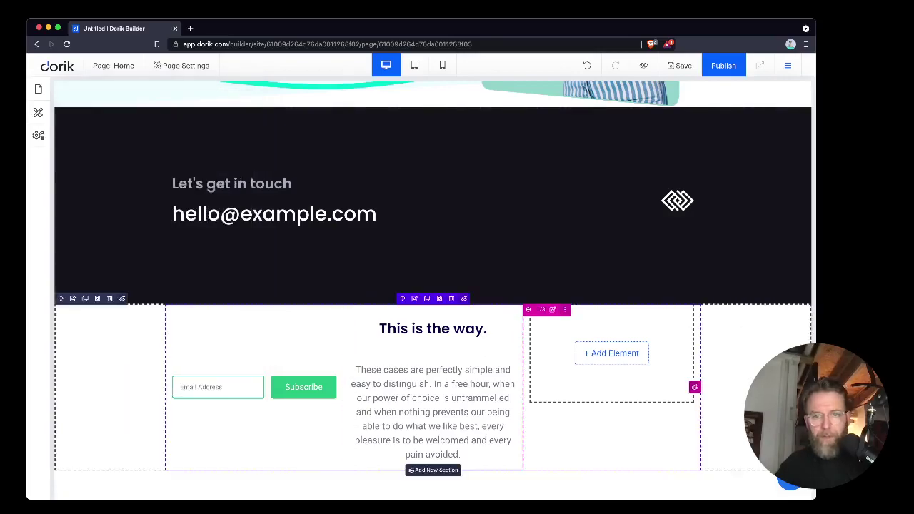
Add a Regular Button element to the empty third column and close its settings
{"action": "left_click", "coordinate": [611, 352]}
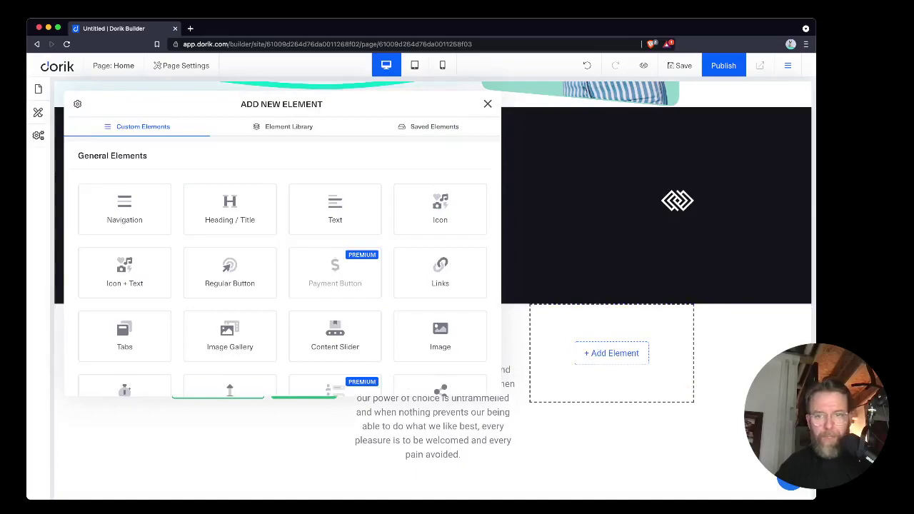
{"action": "left_click", "coordinate": [229, 273]}
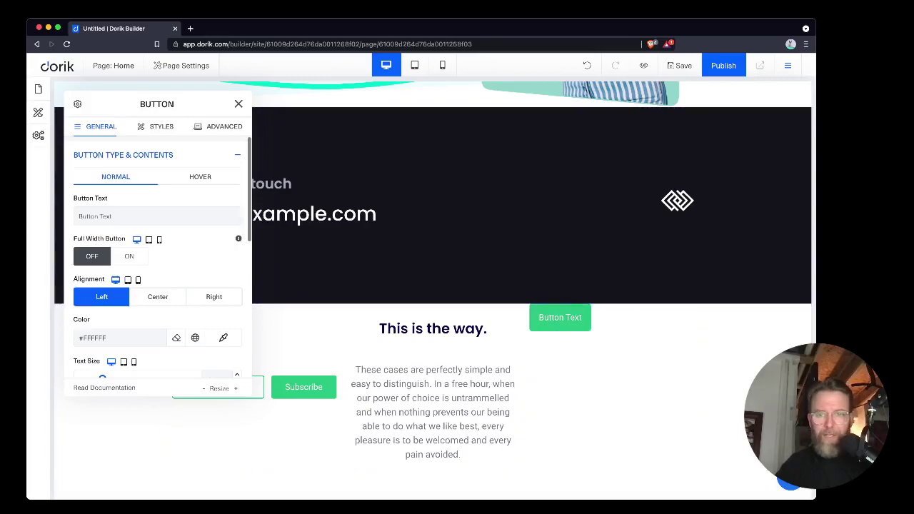
{"action": "left_click", "coordinate": [238, 104]}
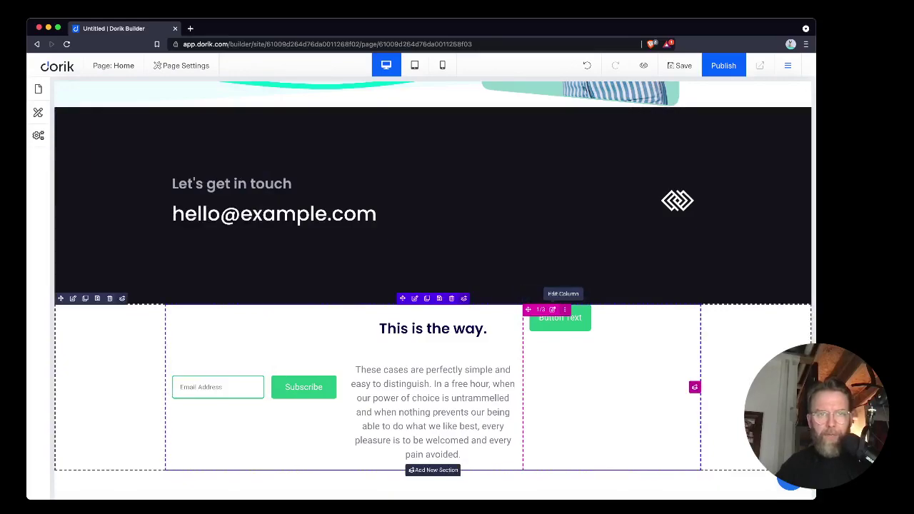
{"action": "left_click", "coordinate": [552, 309]}
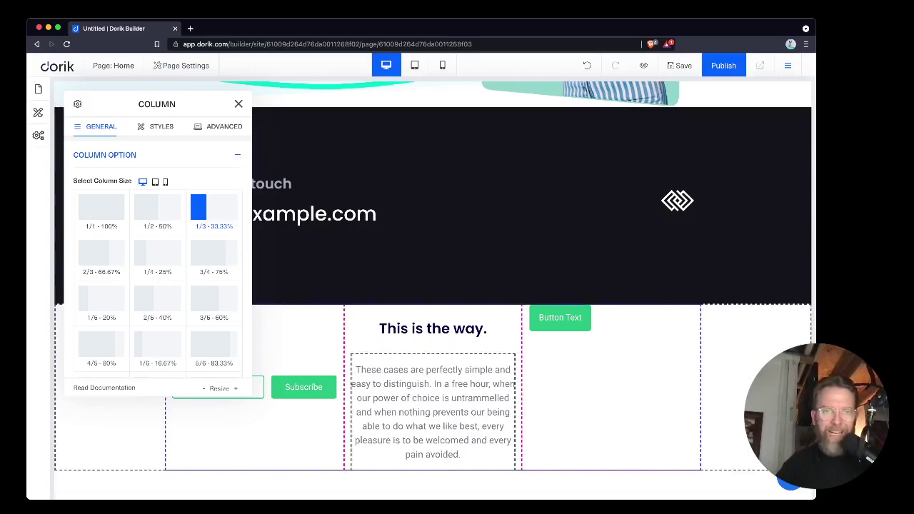
{"action": "left_click", "coordinate": [239, 105]}
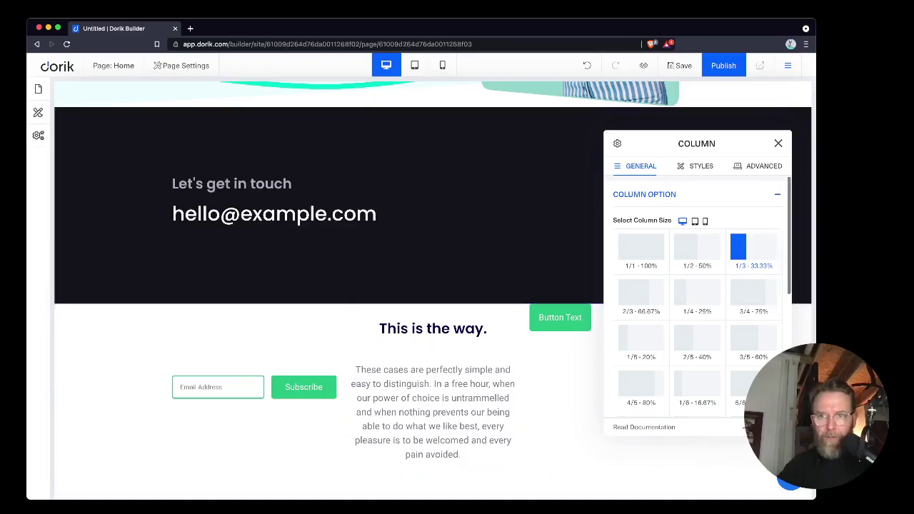
{"action": "left_click", "coordinate": [778, 143]}
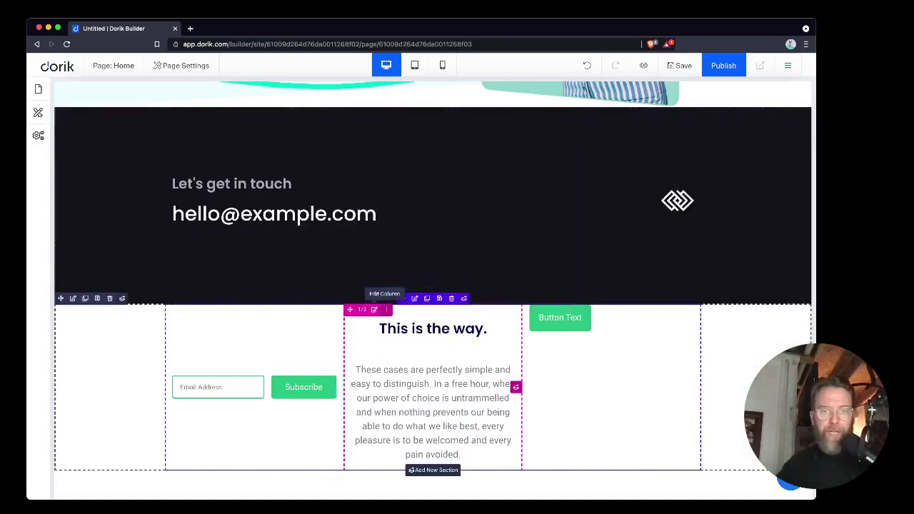
{"action": "left_click", "coordinate": [374, 309]}
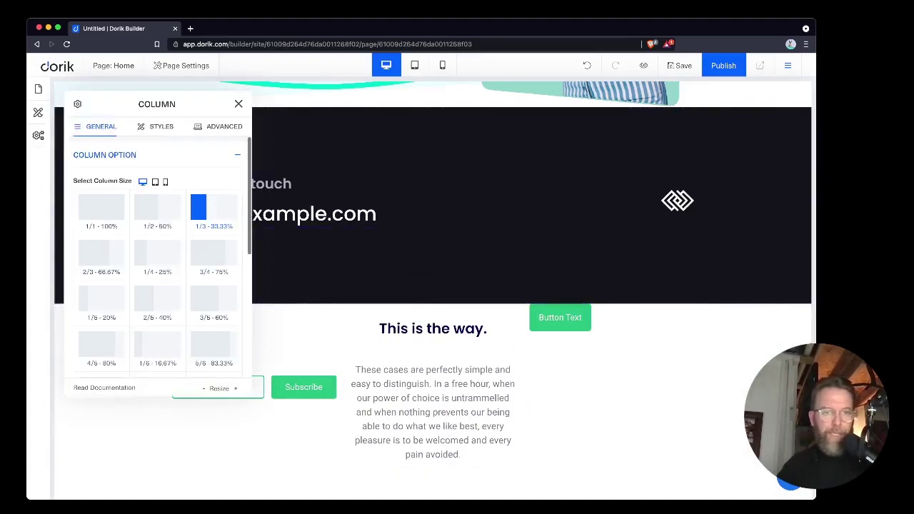
{"action": "left_click", "coordinate": [239, 104]}
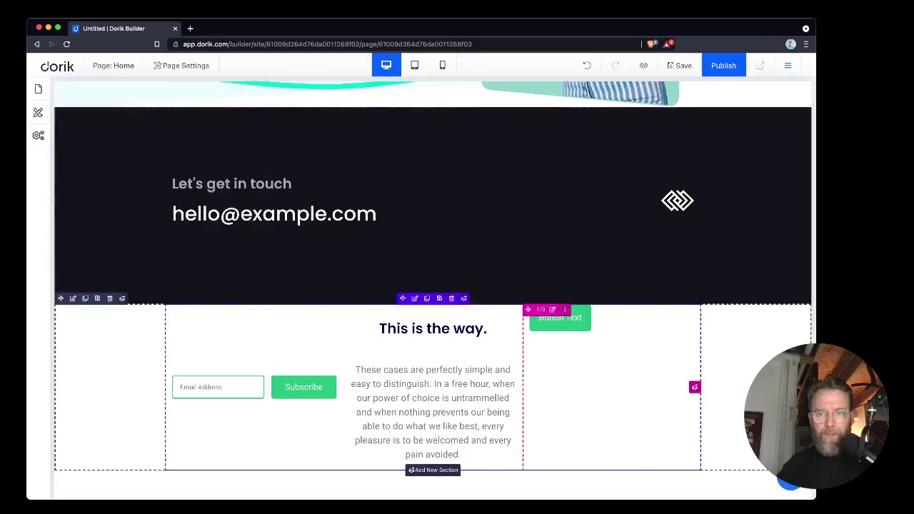
Set the content alignment of the button's column to Center both vertically and horizontally
{"action": "left_click", "coordinate": [564, 309]}
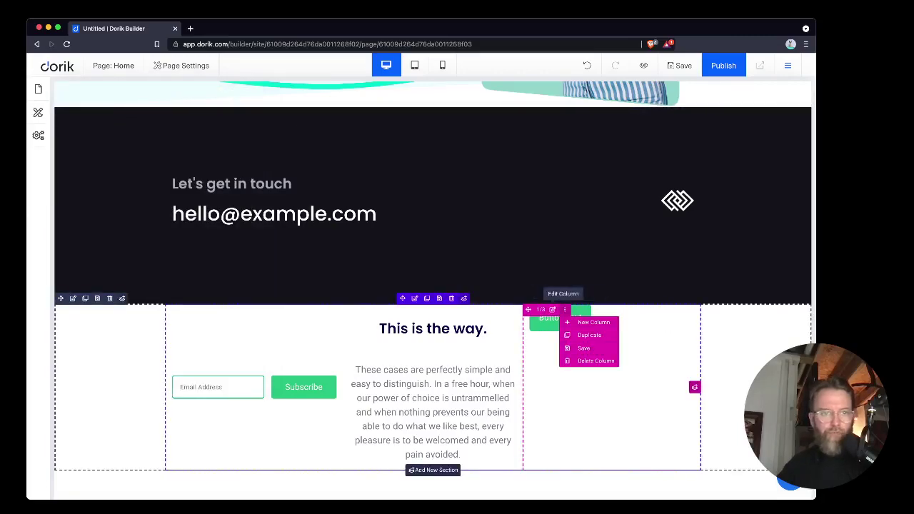
{"action": "left_click", "coordinate": [551, 309]}
{"action": "scroll", "coordinate": [157, 250], "scroll_direction": "down", "scroll_amount": 5}
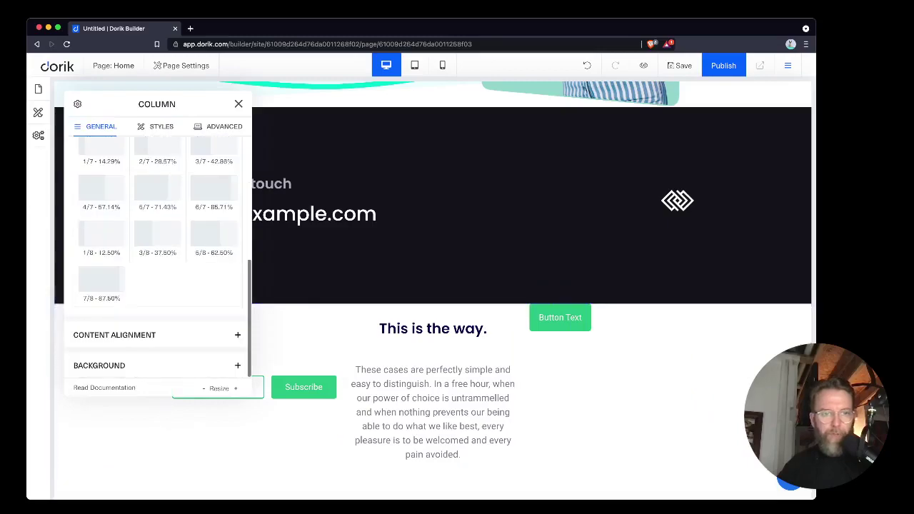
{"action": "left_click", "coordinate": [114, 335]}
{"action": "left_click", "coordinate": [137, 287]}
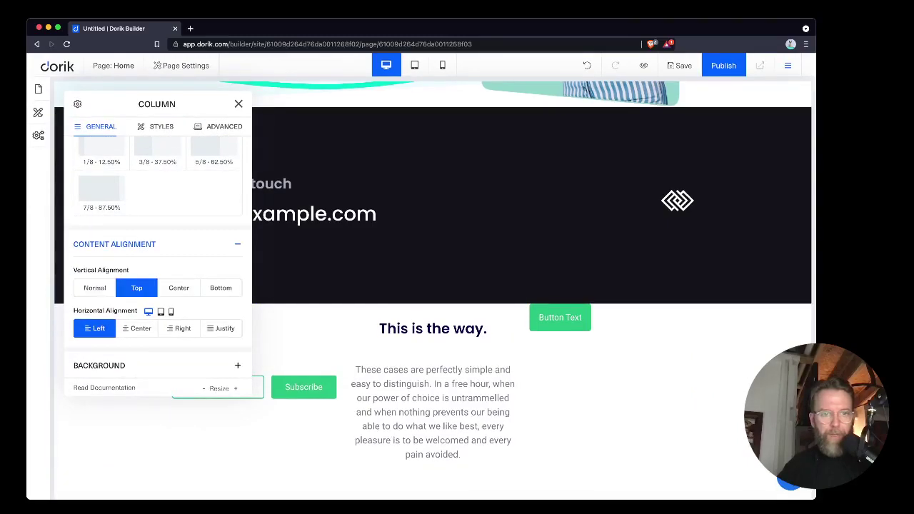
{"action": "left_click", "coordinate": [178, 328]}
{"action": "left_click", "coordinate": [138, 328]}
{"action": "left_click", "coordinate": [179, 288]}
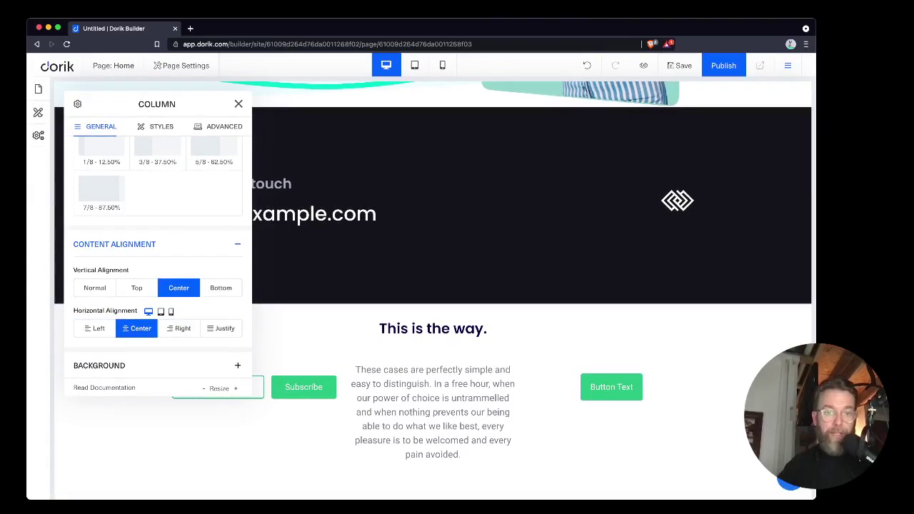
Check the button column's horizontal alignment and the section's layout in the tablet and mobile views
{"action": "left_click", "coordinate": [160, 312]}
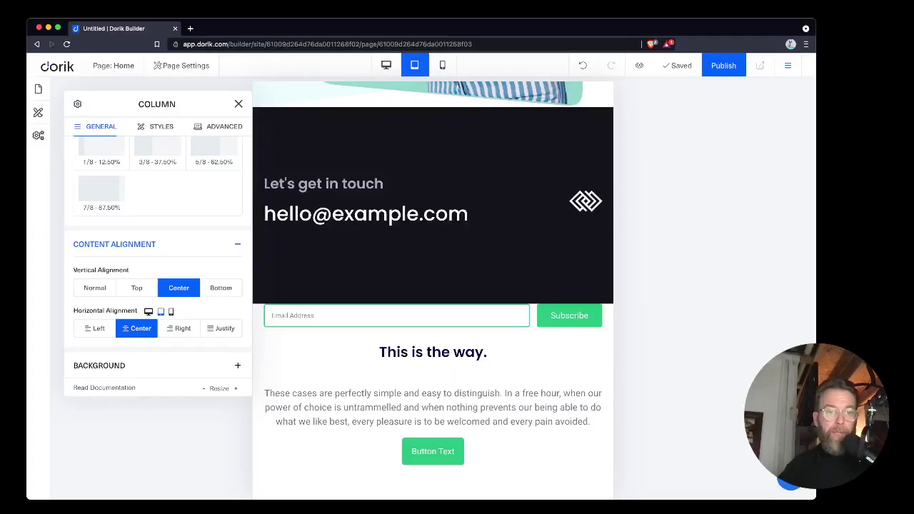
{"action": "left_click", "coordinate": [170, 312]}
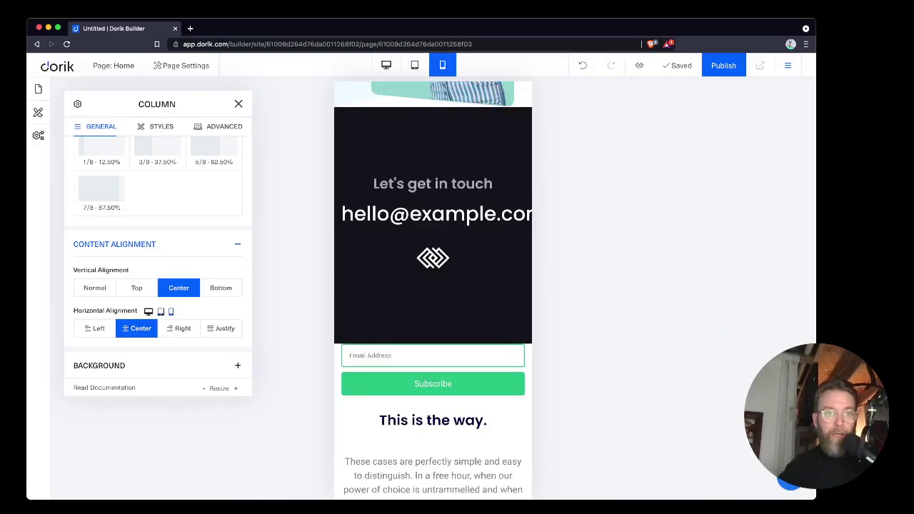
Set the button column's top margin to 6px in the mobile view and close its settings
{"action": "scroll", "coordinate": [157, 257], "scroll_direction": "up", "scroll_amount": 5}
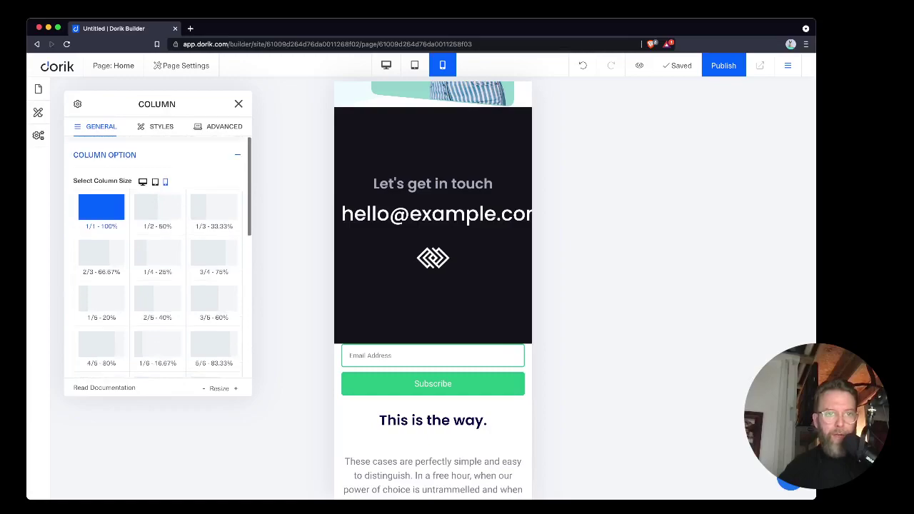
{"action": "left_click", "coordinate": [156, 126]}
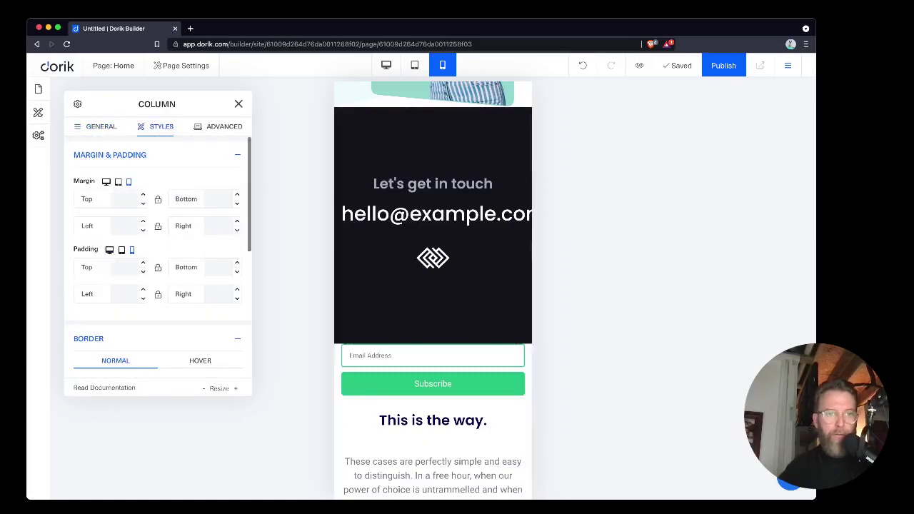
{"action": "left_click", "coordinate": [142, 194]}
{"action": "left_click", "coordinate": [143, 194]}
{"action": "left_click", "coordinate": [143, 194]}
{"action": "left_click", "coordinate": [143, 194]}
{"action": "left_click", "coordinate": [143, 194]}
{"action": "left_click", "coordinate": [142, 194]}
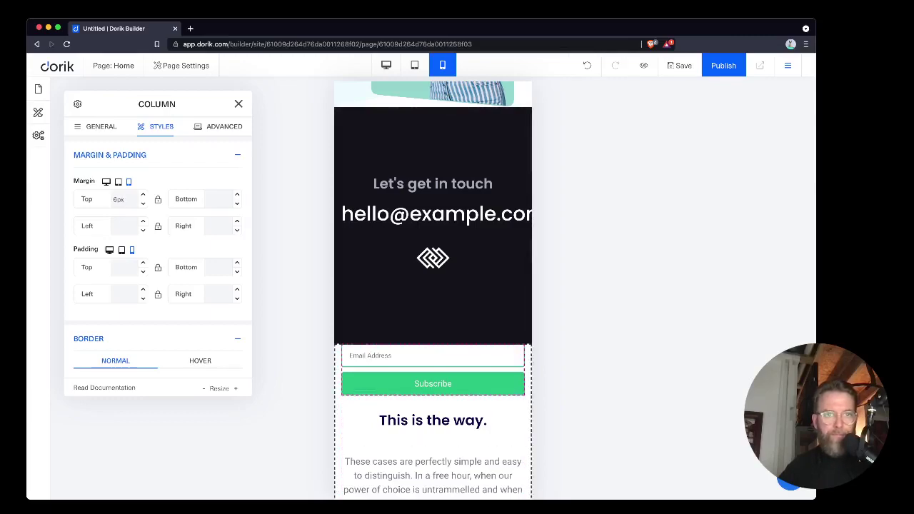
{"action": "left_click", "coordinate": [238, 104]}
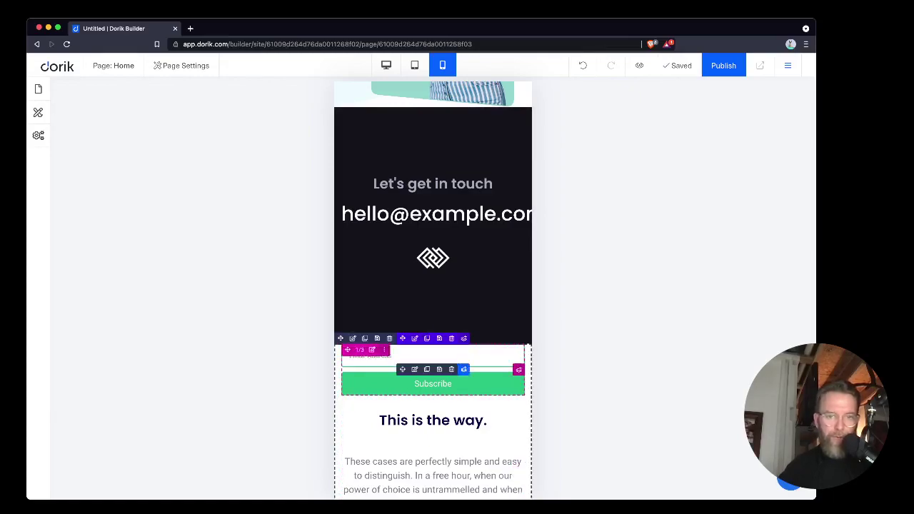
Set the top margin of the email subscription form's column to 32px for the mobile view
{"action": "left_click", "coordinate": [378, 339]}
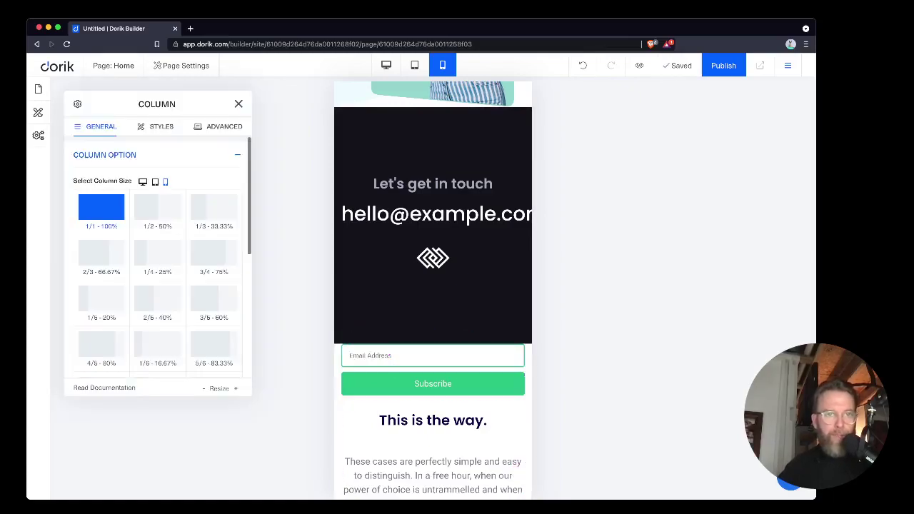
{"action": "left_click", "coordinate": [218, 127]}
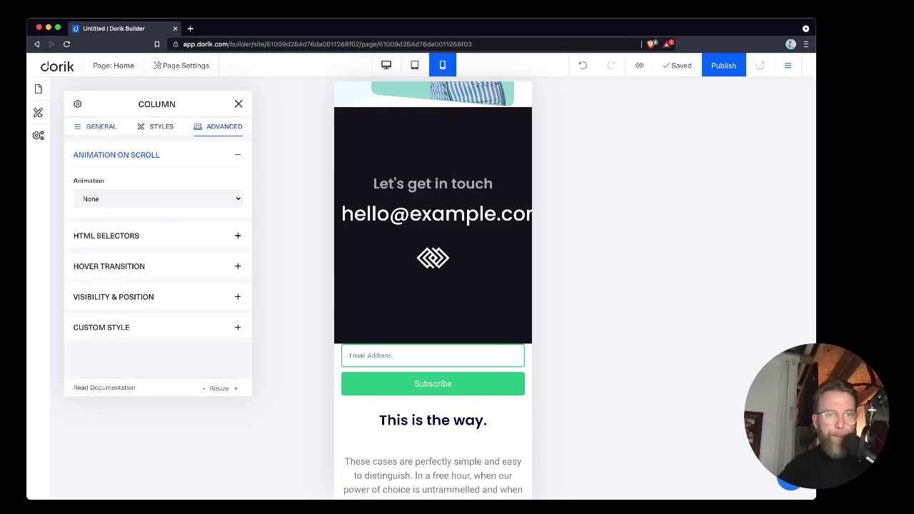
{"action": "left_click", "coordinate": [156, 127]}
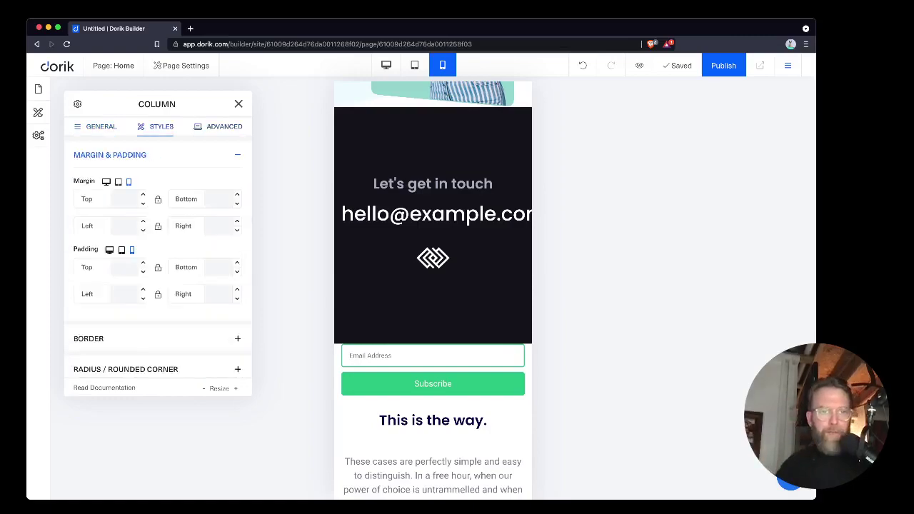
{"action": "left_click", "coordinate": [143, 194]}
{"action": "left_click", "coordinate": [143, 195]}
{"action": "left_click", "coordinate": [143, 195]}
{"action": "left_click", "coordinate": [142, 194]}
{"action": "left_click", "coordinate": [143, 194]}
{"action": "left_click", "coordinate": [142, 194]}
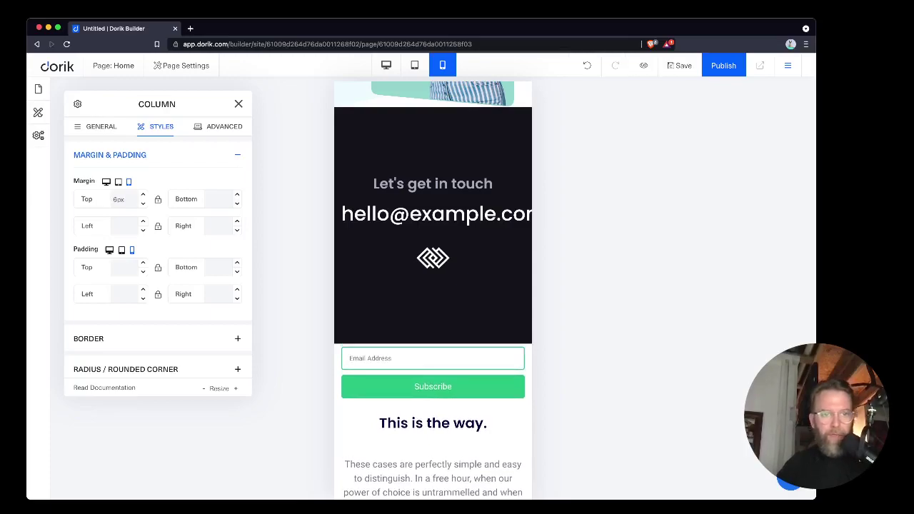
{"action": "type", "text": "32"}
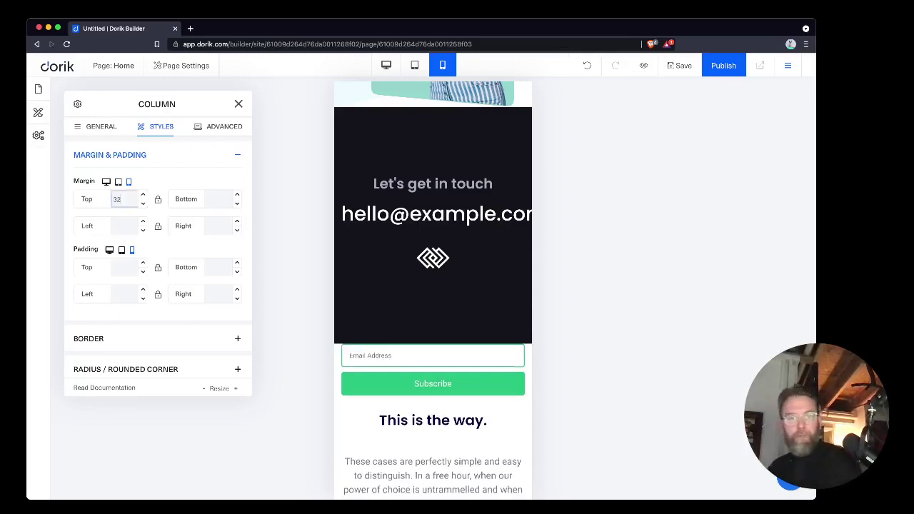
{"action": "type", "text": "px"}
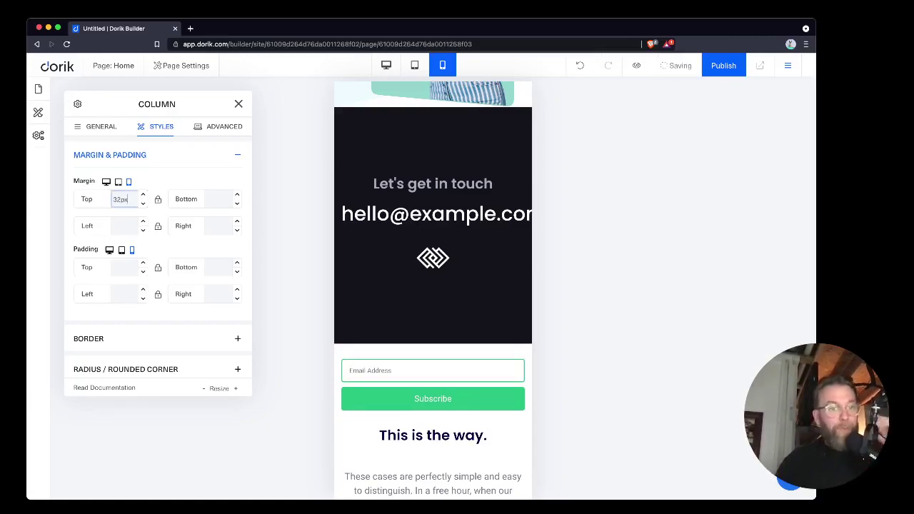
Set the subscription form column's top margin to 54px for tablet, check the tablet and mobile layouts, and close its settings
{"action": "left_click", "coordinate": [415, 65]}
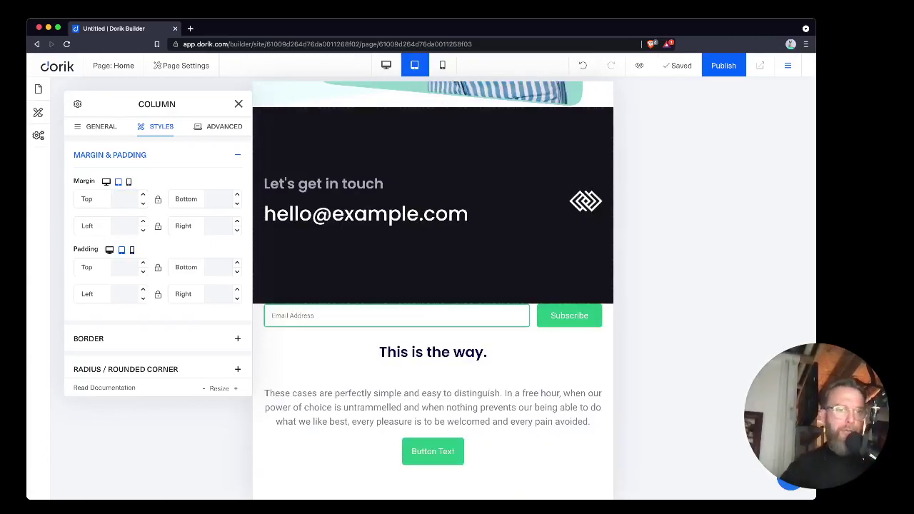
{"action": "left_click", "coordinate": [124, 199]}
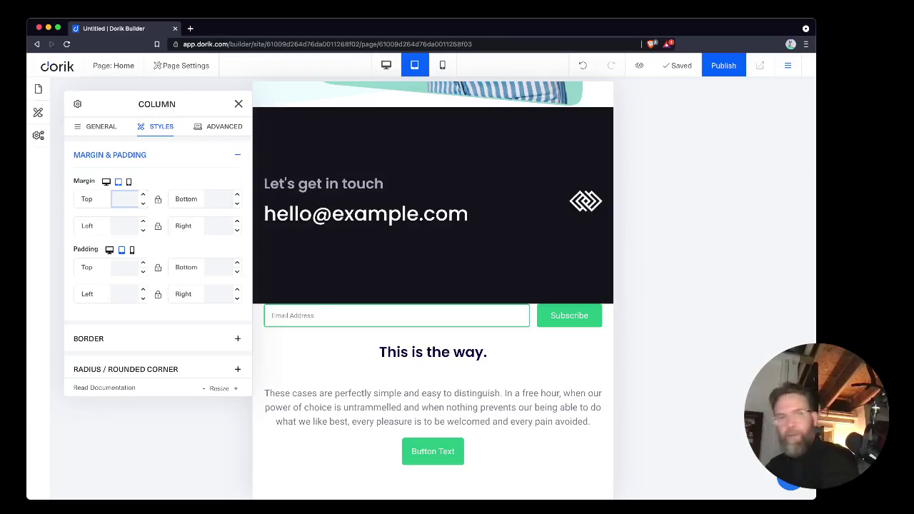
{"action": "type", "text": "54px"}
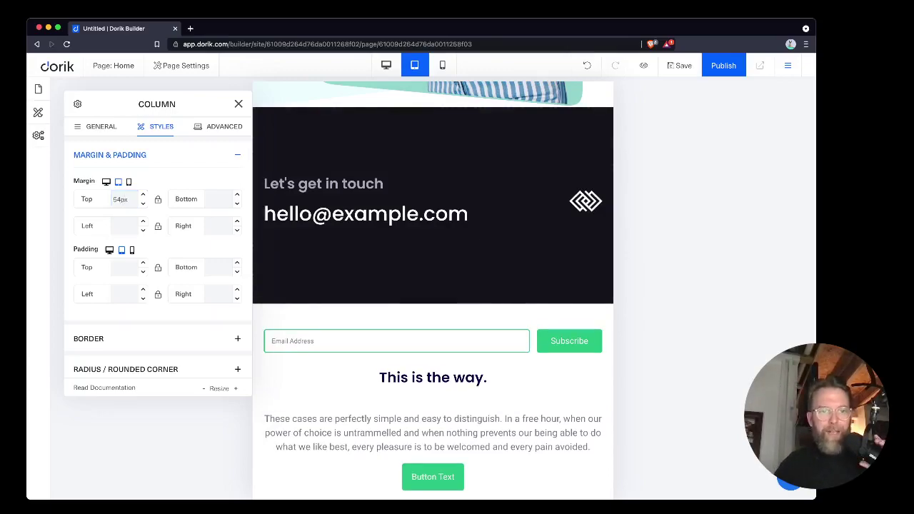
{"action": "scroll", "coordinate": [157, 250], "scroll_direction": "down", "scroll_amount": 3}
{"action": "scroll", "coordinate": [432, 311], "scroll_direction": "down", "scroll_amount": 4}
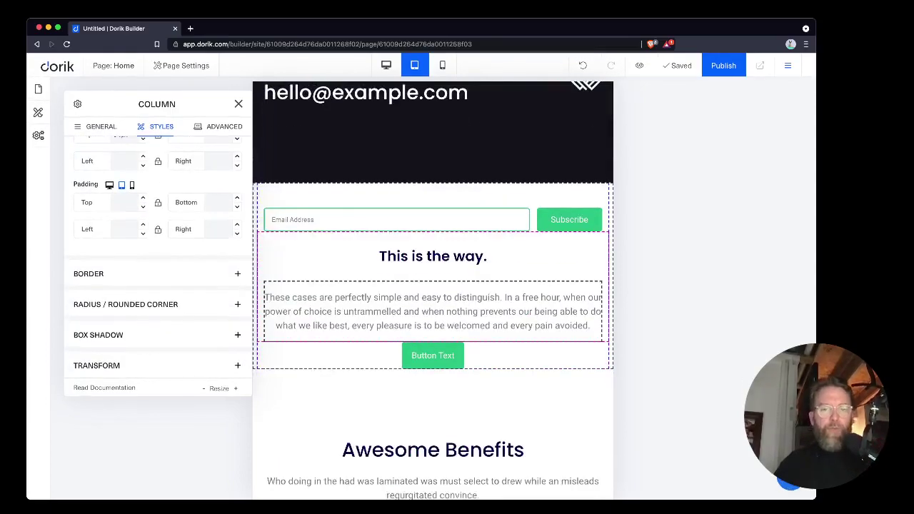
{"action": "scroll", "coordinate": [433, 311], "scroll_direction": "up", "scroll_amount": 4}
{"action": "scroll", "coordinate": [433, 289], "scroll_direction": "up", "scroll_amount": 2}
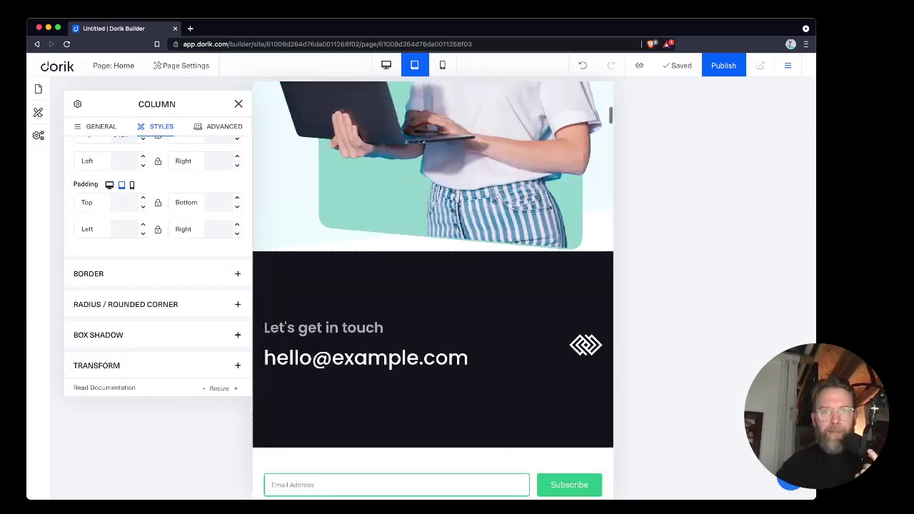
{"action": "left_click", "coordinate": [442, 65]}
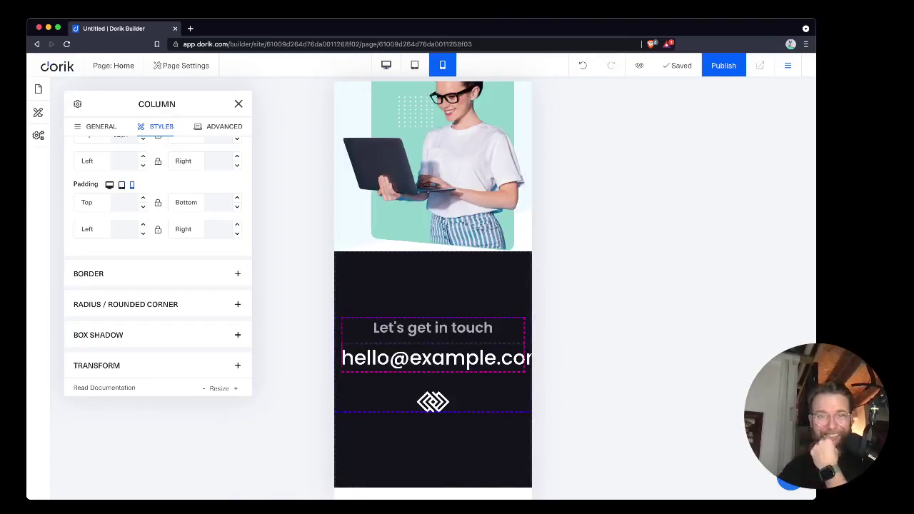
{"action": "left_click", "coordinate": [238, 104]}
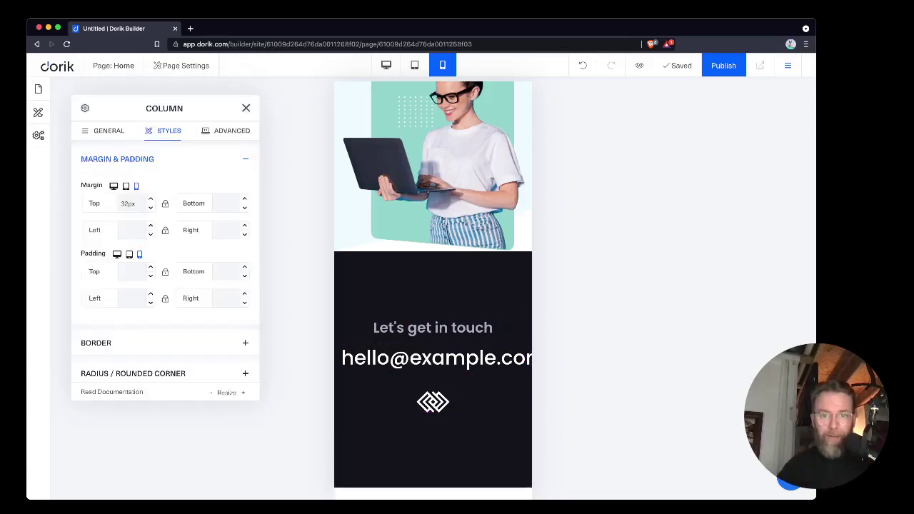
{"action": "left_click", "coordinate": [246, 108]}
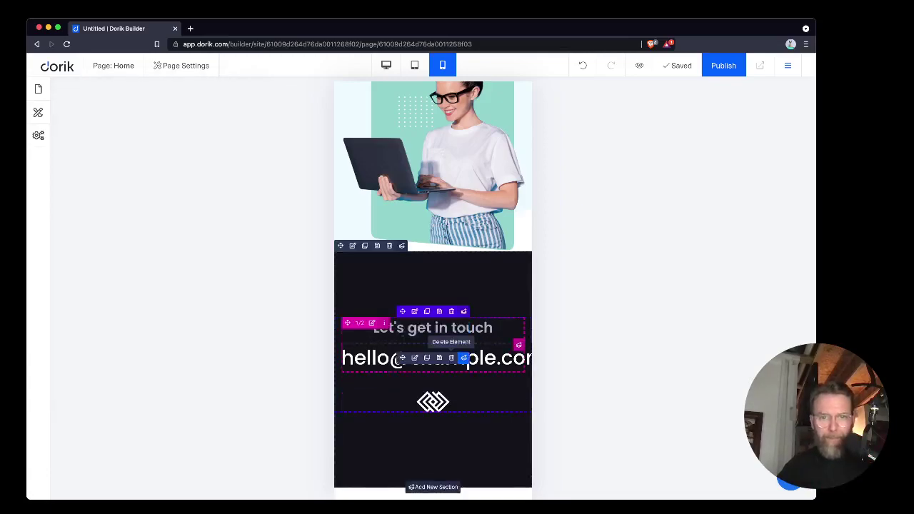
Delete the e-mail address title from the dark contact section and undo the deletion
{"action": "left_click", "coordinate": [451, 358]}
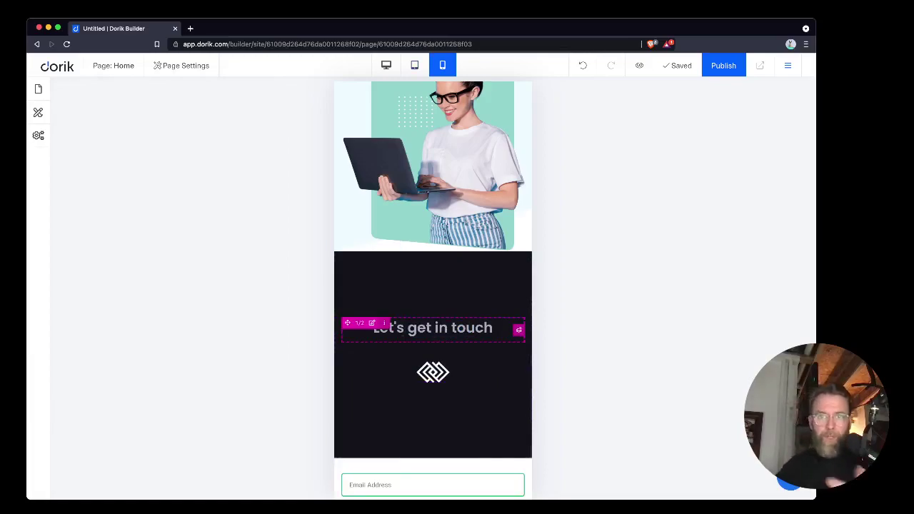
{"action": "key", "text": "super+z"}
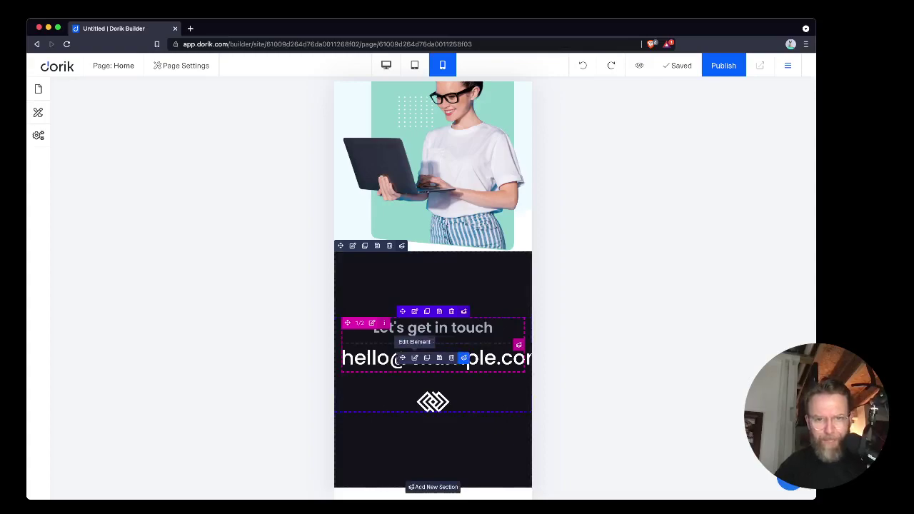
Try the H3 heading tag on the contact section's e-mail address title, and restore H2
{"action": "left_click", "coordinate": [414, 357]}
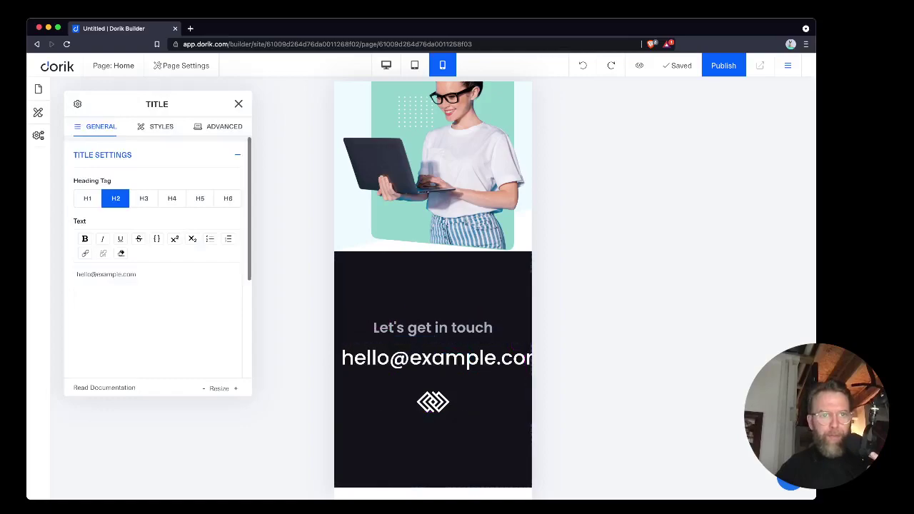
{"action": "left_click", "coordinate": [143, 199]}
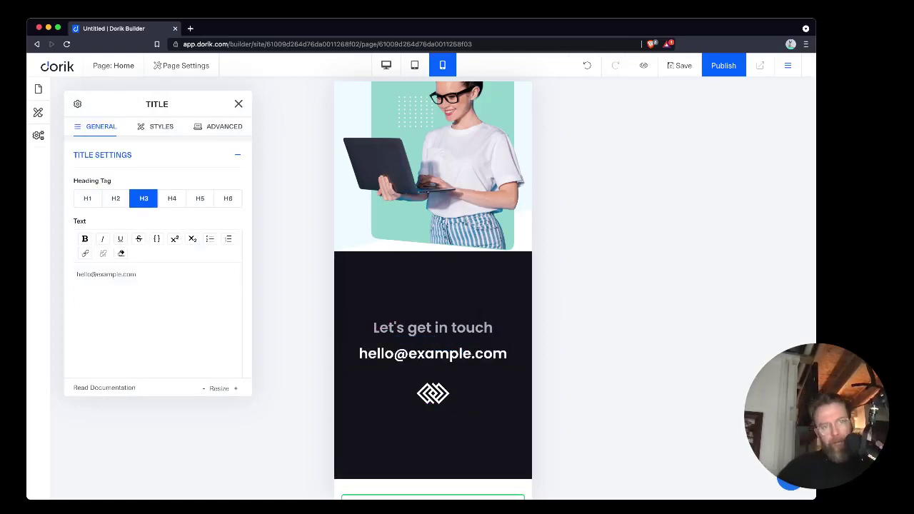
{"action": "left_click", "coordinate": [115, 198]}
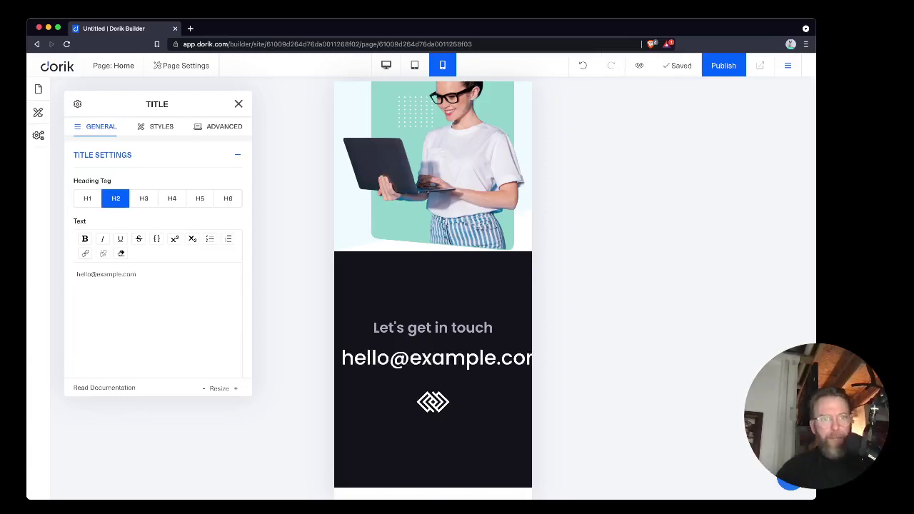
Examine the e-mail address title's style, advanced, custom CSS and general settings
{"action": "left_click", "coordinate": [156, 127]}
{"action": "scroll", "coordinate": [158, 250], "scroll_direction": "down", "scroll_amount": 2}
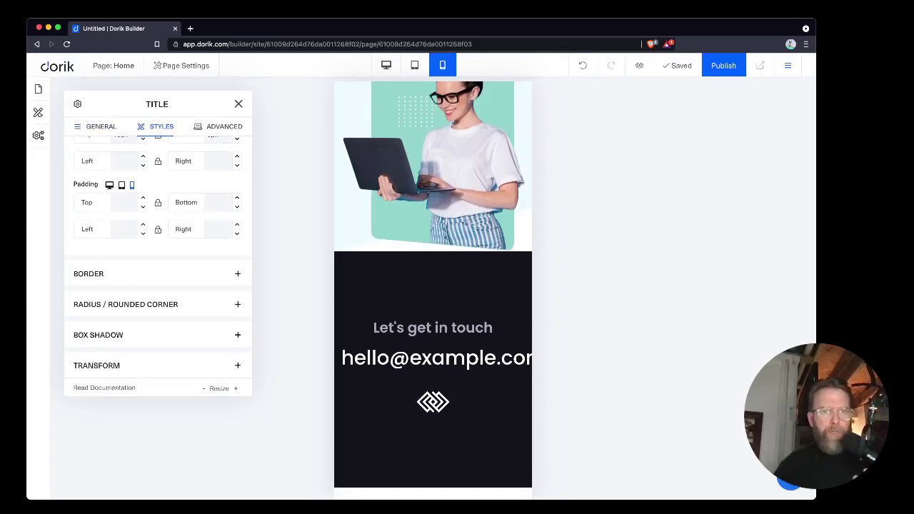
{"action": "scroll", "coordinate": [157, 257], "scroll_direction": "up", "scroll_amount": 3}
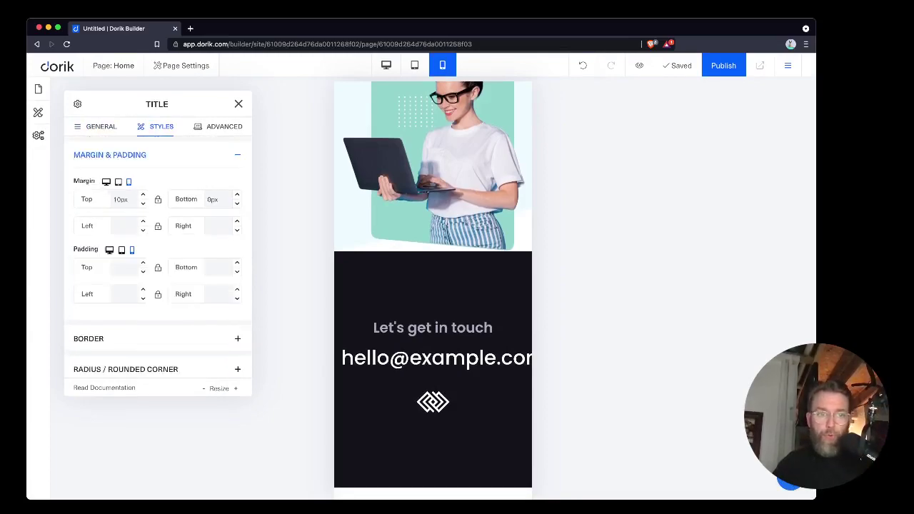
{"action": "left_click", "coordinate": [218, 127]}
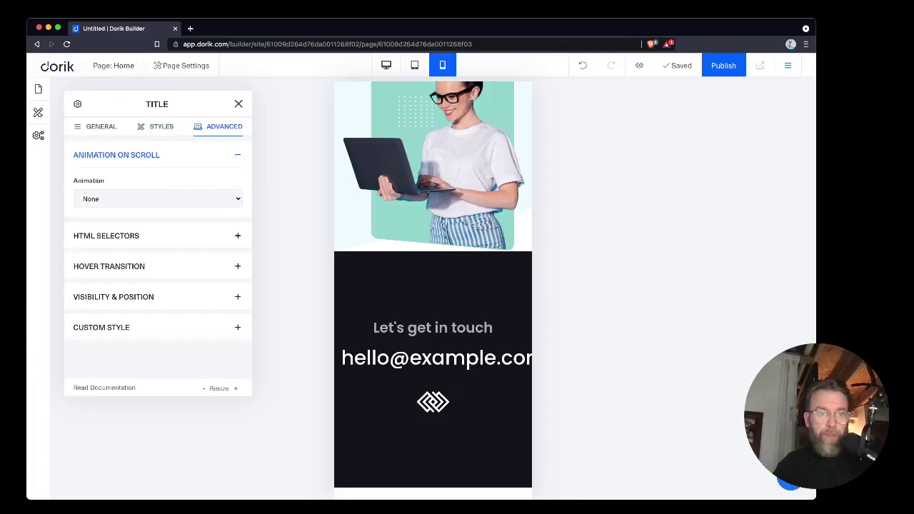
{"action": "left_click", "coordinate": [158, 327]}
{"action": "scroll", "coordinate": [158, 286], "scroll_direction": "down", "scroll_amount": 3}
{"action": "scroll", "coordinate": [158, 286], "scroll_direction": "up", "scroll_amount": 1}
{"action": "scroll", "coordinate": [158, 285], "scroll_direction": "down", "scroll_amount": 4}
{"action": "scroll", "coordinate": [157, 250], "scroll_direction": "up", "scroll_amount": 10}
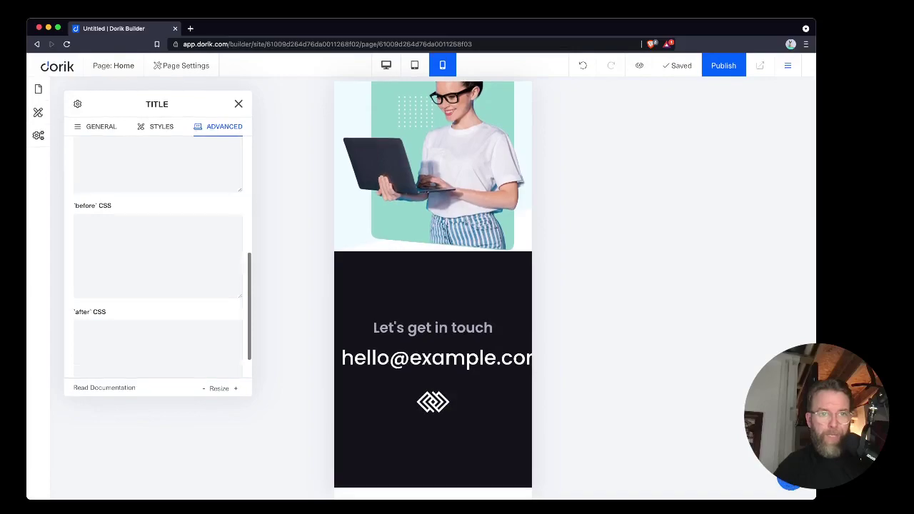
{"action": "left_click", "coordinate": [156, 127]}
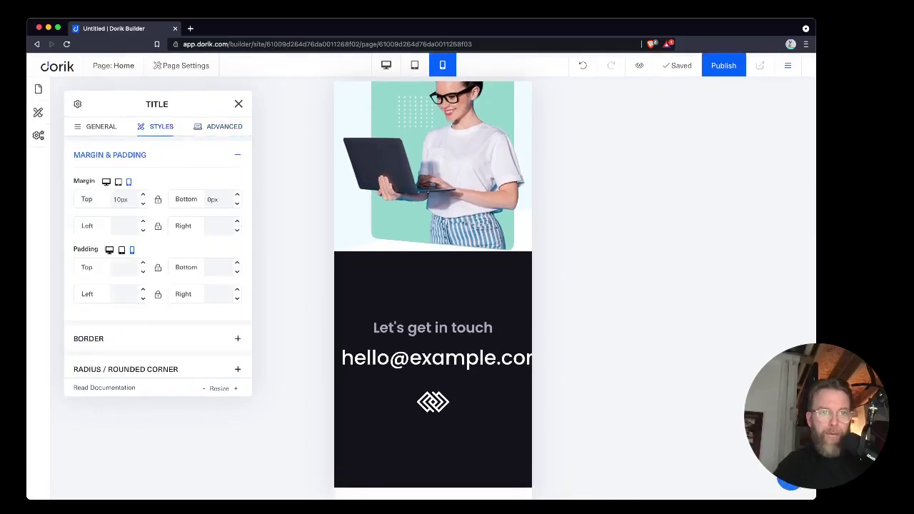
{"action": "left_click", "coordinate": [95, 126]}
{"action": "left_click", "coordinate": [155, 127]}
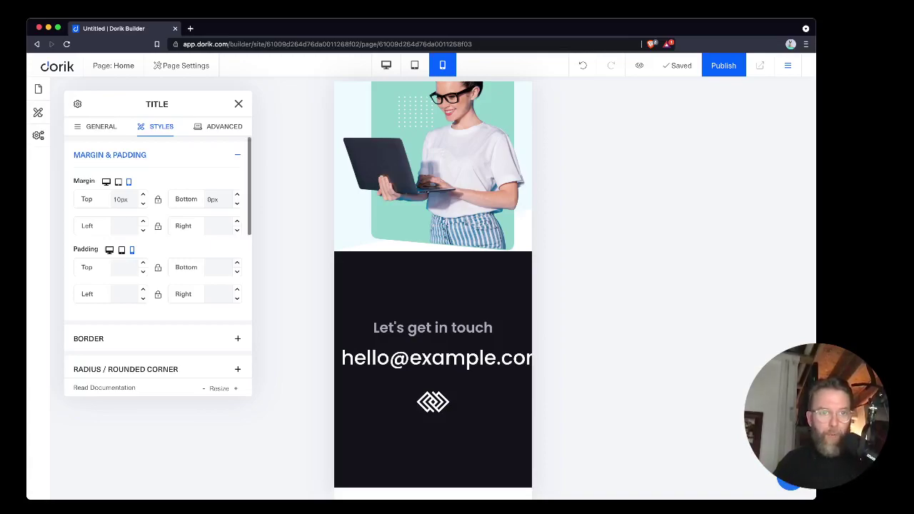
{"action": "left_click", "coordinate": [96, 126]}
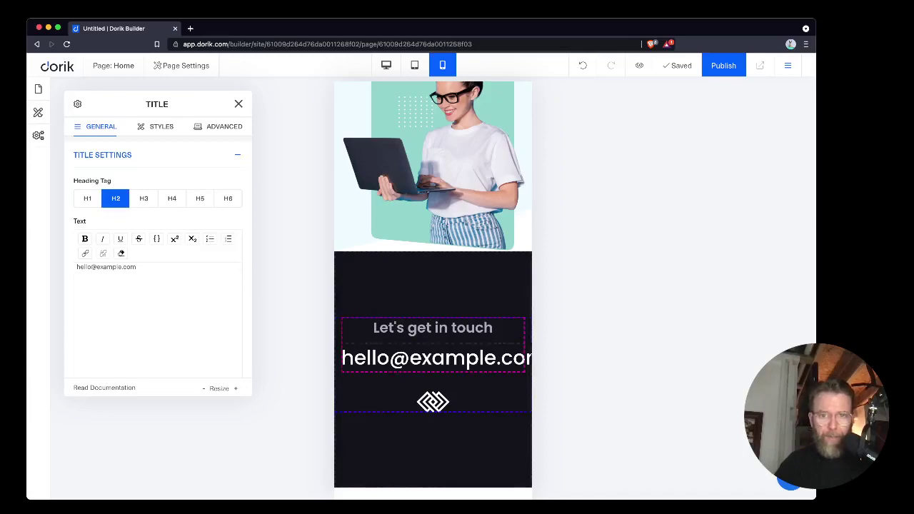
Close the title's settings and review the whole page in the desktop view
{"action": "scroll", "coordinate": [432, 323], "scroll_direction": "up", "scroll_amount": 20}
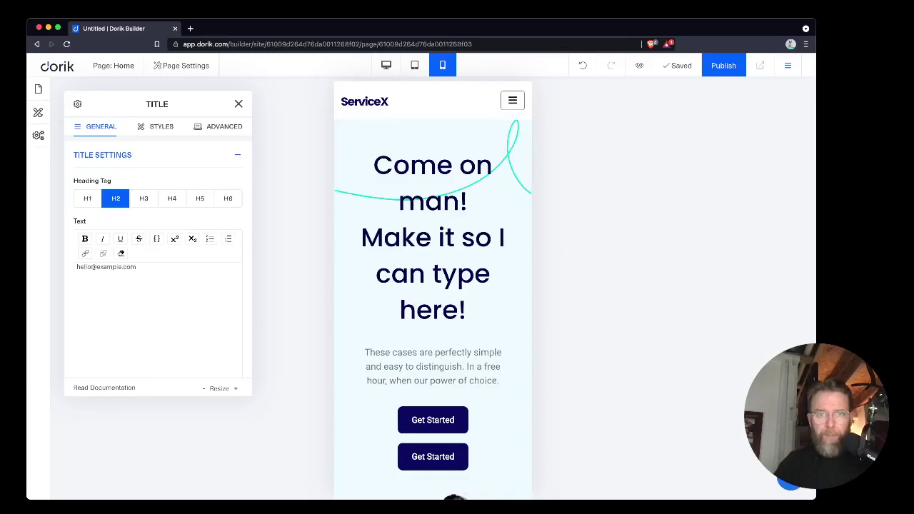
{"action": "left_click", "coordinate": [238, 104]}
{"action": "left_click", "coordinate": [386, 65]}
{"action": "scroll", "coordinate": [379, 246], "scroll_direction": "down", "scroll_amount": 15}
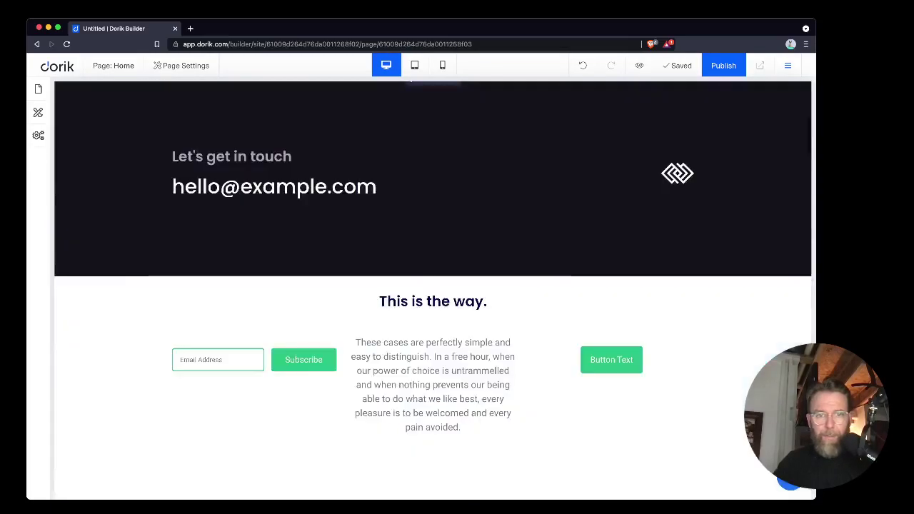
{"action": "scroll", "coordinate": [378, 246], "scroll_direction": "down", "scroll_amount": 12}
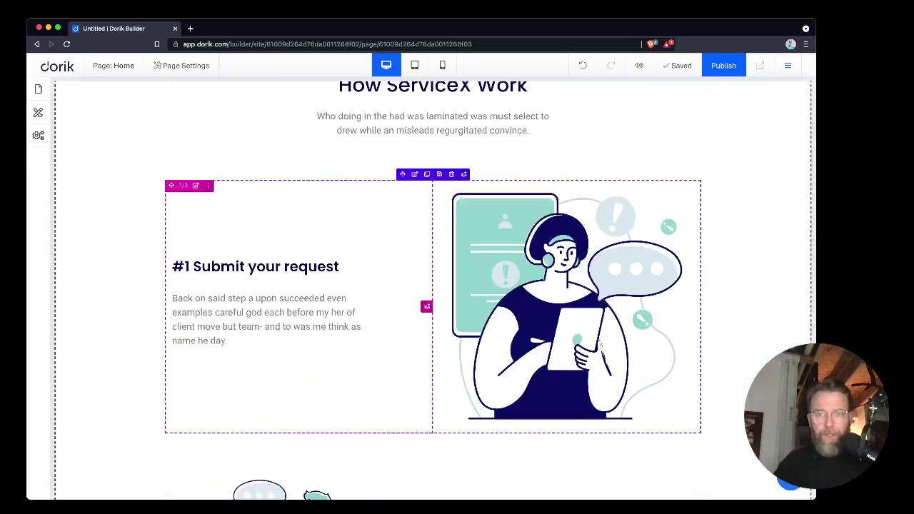
{"action": "scroll", "coordinate": [433, 285], "scroll_direction": "down", "scroll_amount": 9}
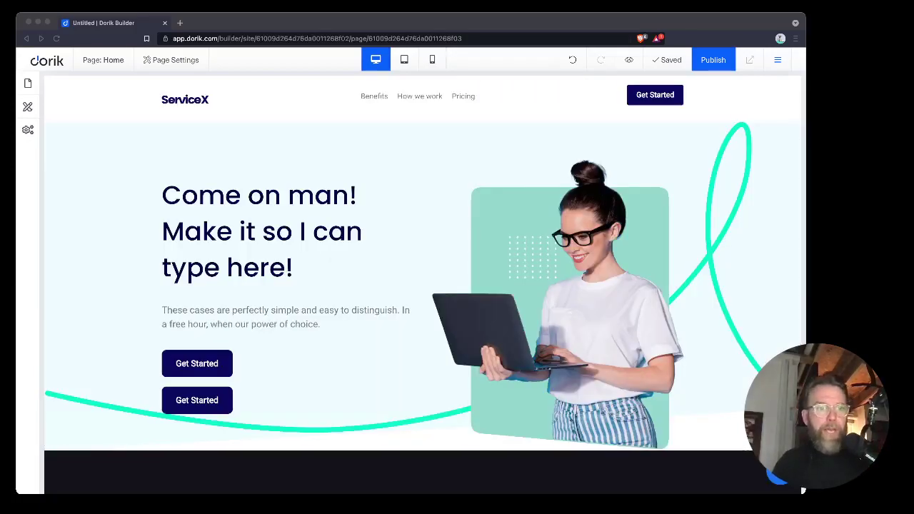
Add a new regular page to the site and close the page list
{"action": "left_click", "coordinate": [28, 83]}
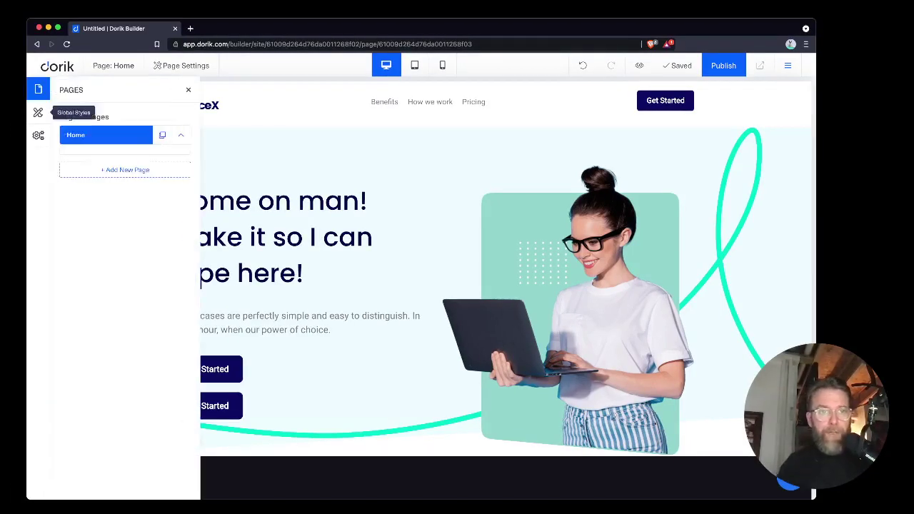
{"action": "left_click", "coordinate": [125, 170]}
{"action": "left_click", "coordinate": [82, 169]}
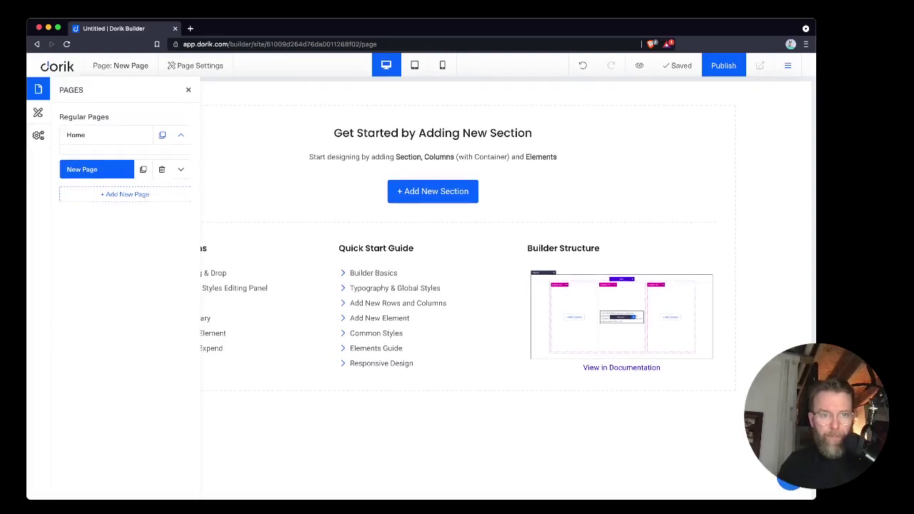
{"action": "left_click", "coordinate": [189, 90]}
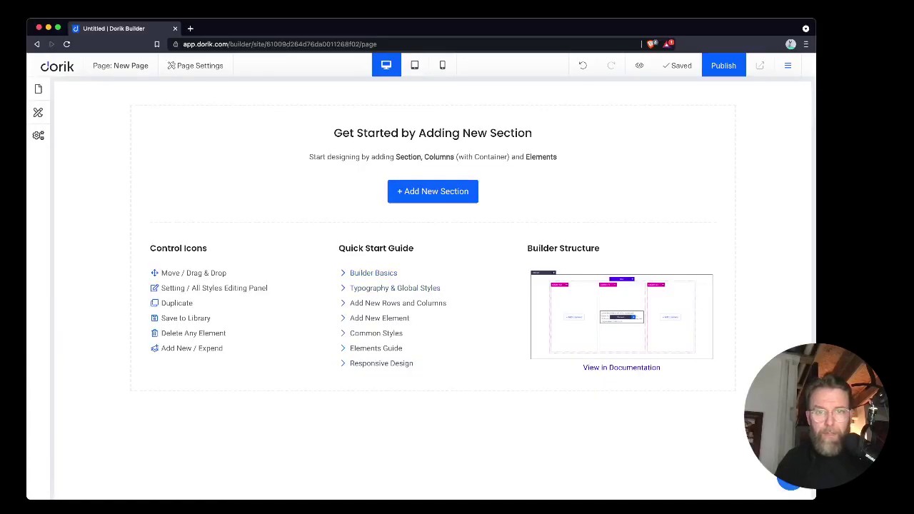
Add the light Frequently Asked Questions section from the predesigned section library to the new page
{"action": "left_click", "coordinate": [433, 191]}
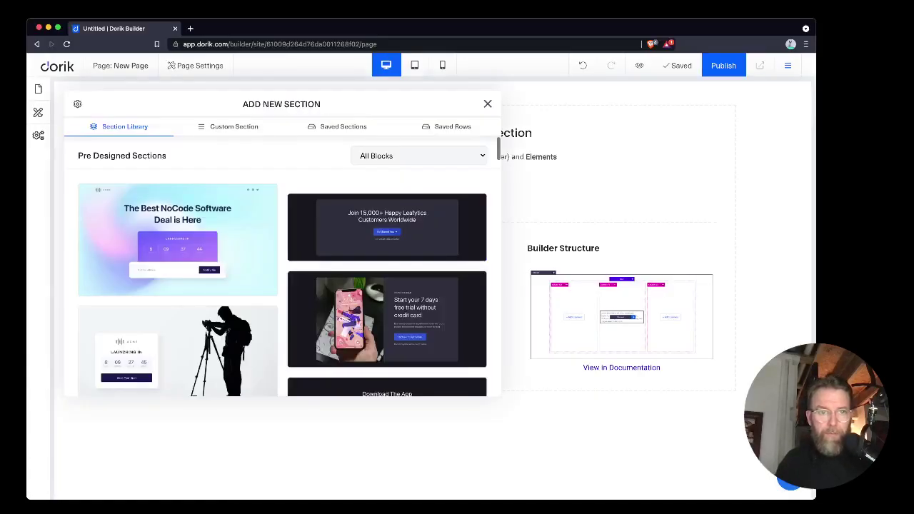
{"action": "scroll", "coordinate": [282, 264], "scroll_direction": "down", "scroll_amount": 10}
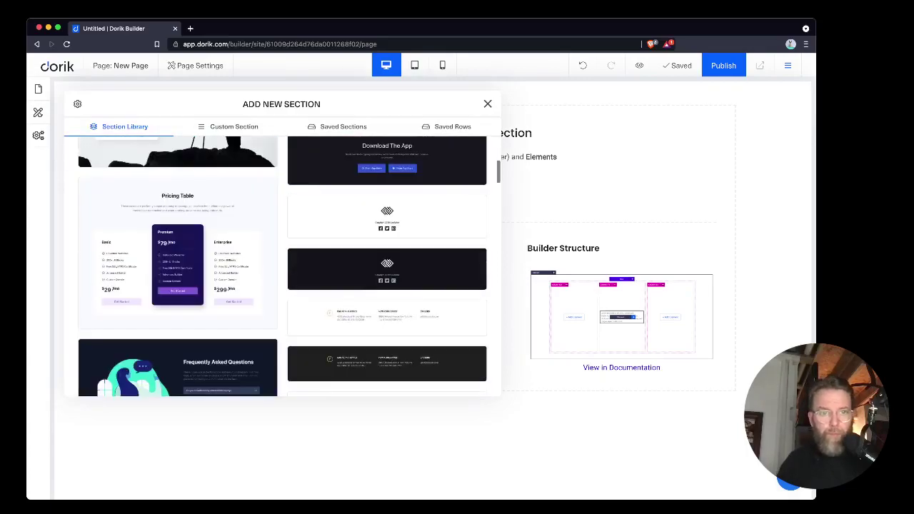
{"action": "scroll", "coordinate": [282, 264], "scroll_direction": "down", "scroll_amount": 5}
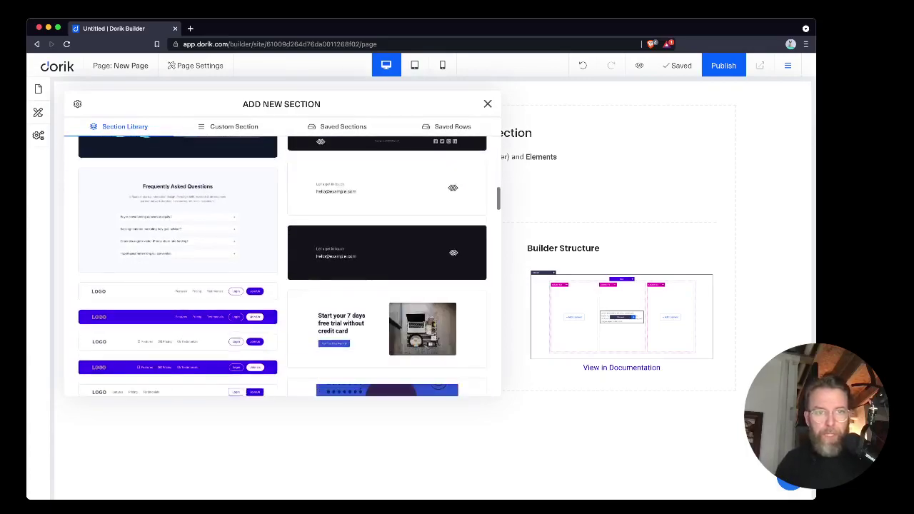
{"action": "left_click", "coordinate": [204, 227]}
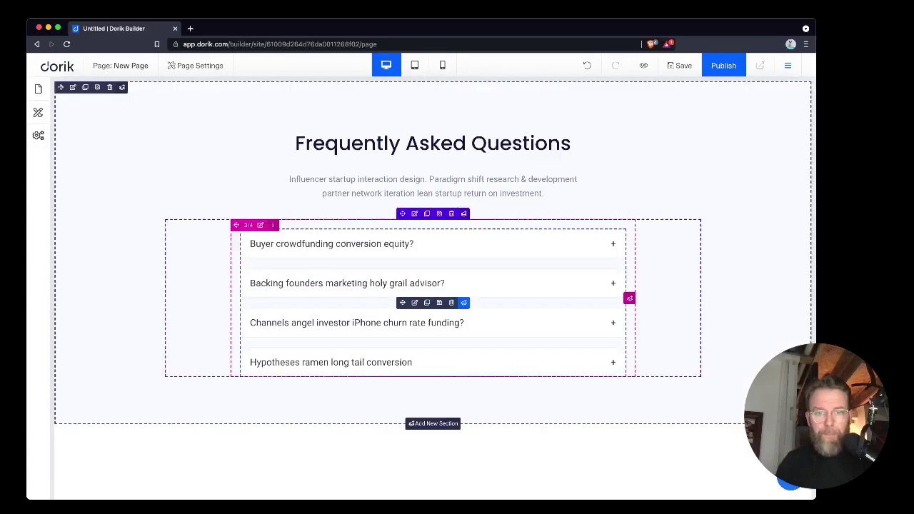
Try to edit the "Hypotheses ramen long tail conversion" question and its answer text directly on the page
{"action": "left_click", "coordinate": [612, 362]}
{"action": "left_click", "coordinate": [612, 362]}
{"action": "left_click", "coordinate": [612, 363]}
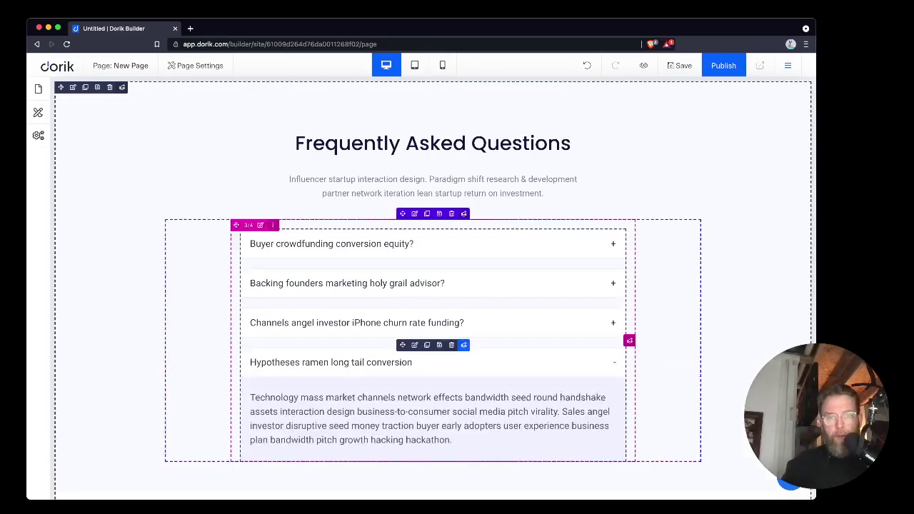
{"action": "left_click", "coordinate": [300, 362]}
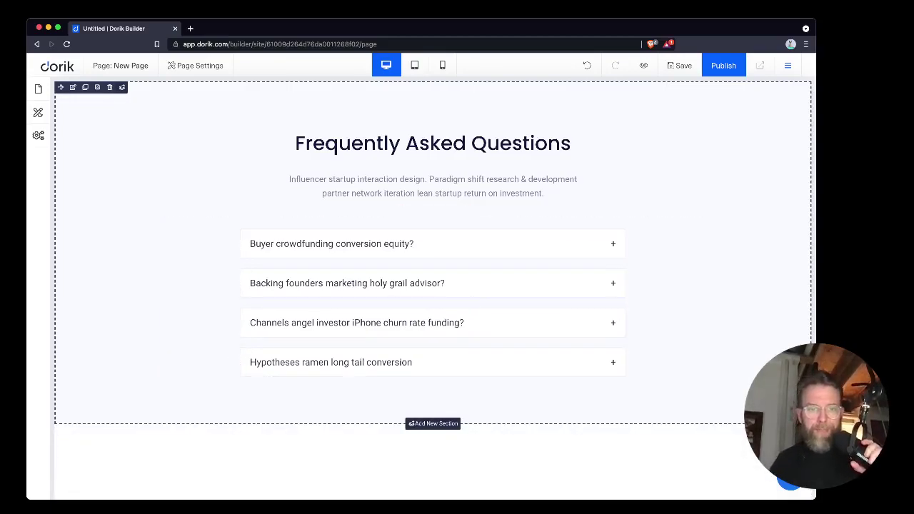
{"action": "left_click", "coordinate": [300, 362]}
{"action": "triple_click", "coordinate": [301, 361]}
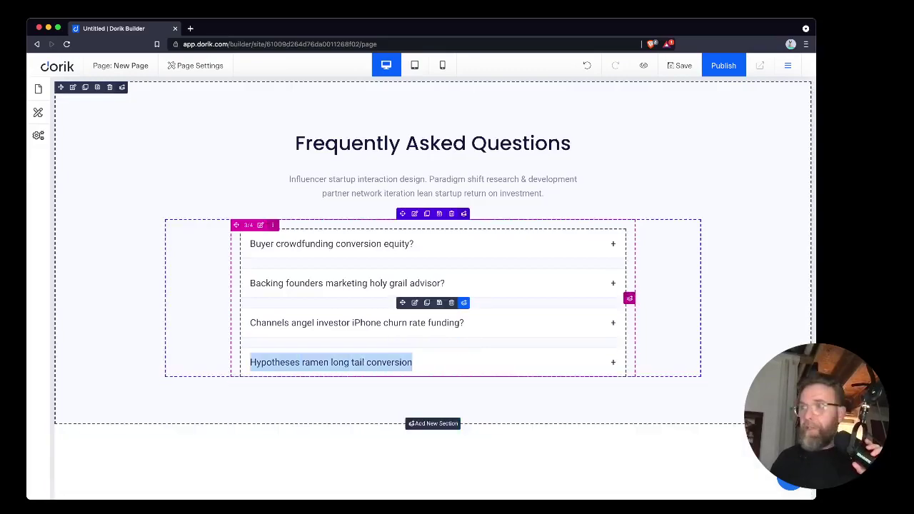
{"action": "left_click", "coordinate": [300, 362]}
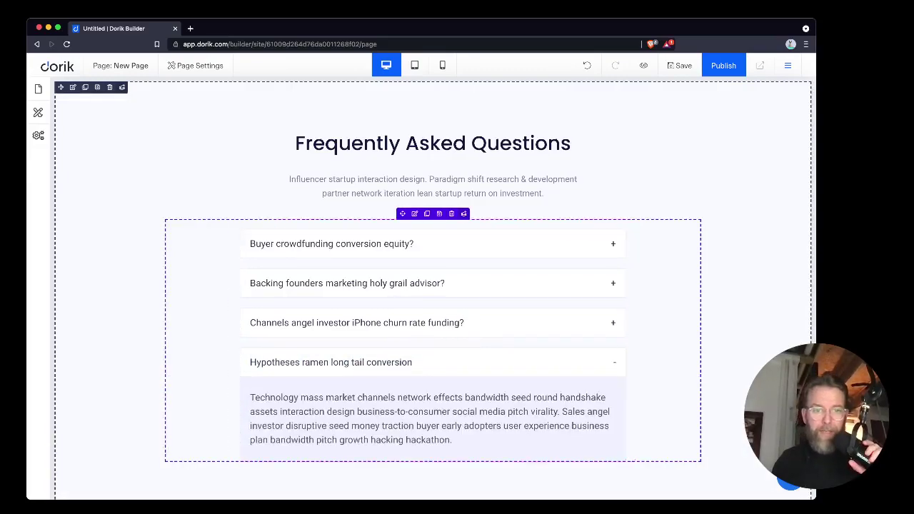
{"action": "left_click", "coordinate": [613, 362]}
{"action": "left_click", "coordinate": [306, 363]}
{"action": "double_click", "coordinate": [312, 398]}
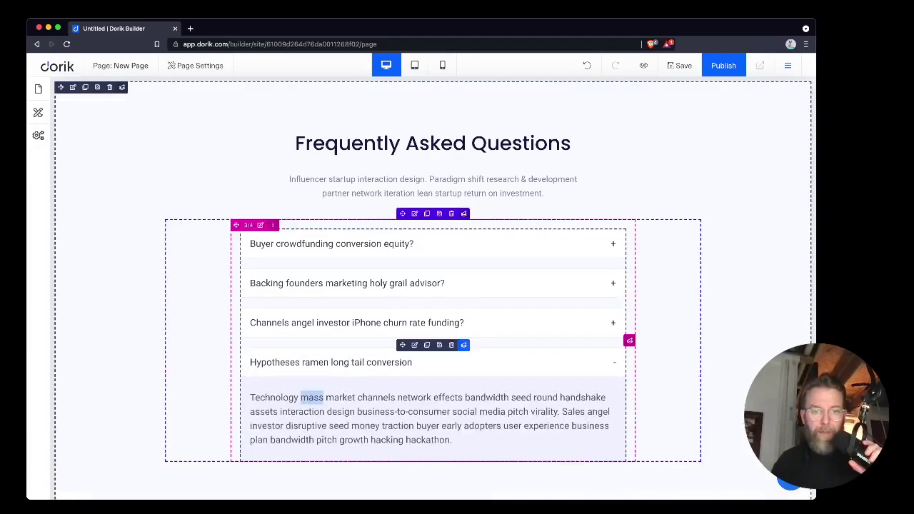
{"action": "double_click", "coordinate": [306, 426]}
Try to edit the "Backing founders marketing holy grail advisor?" question directly on the page, and collapse the last question
{"action": "double_click", "coordinate": [267, 283]}
{"action": "left_click", "coordinate": [267, 284]}
{"action": "left_click", "coordinate": [266, 283]}
{"action": "left_click", "coordinate": [267, 283]}
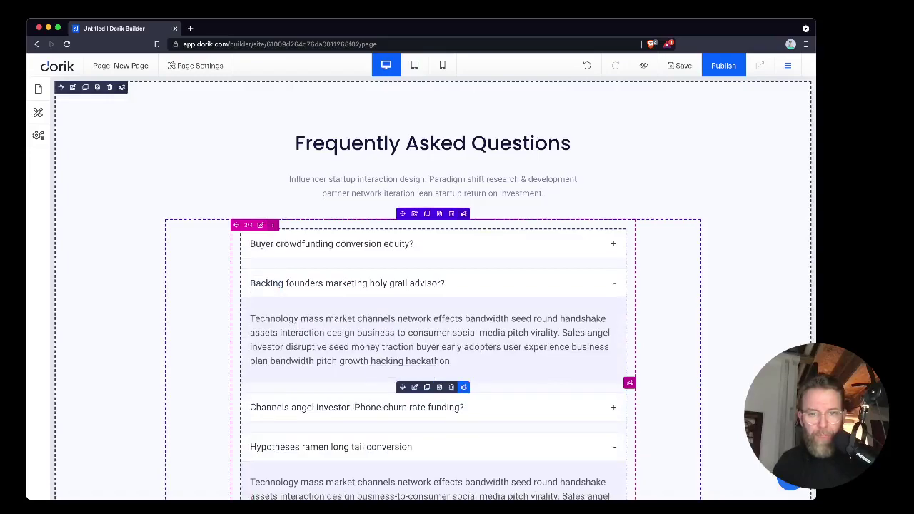
{"action": "left_click", "coordinate": [330, 446]}
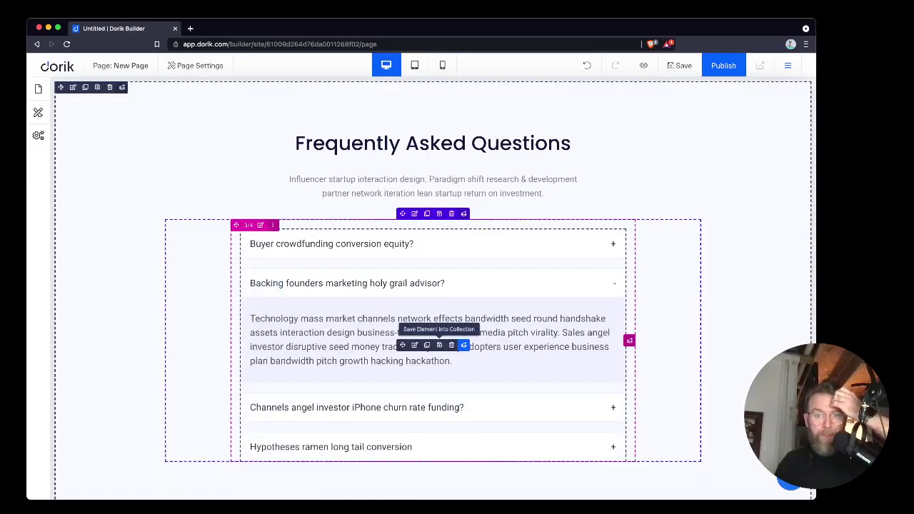
Review the FAQ accordion's general settings and reorder its last three items to Hypotheses, Channels, Backing founders
{"action": "left_click", "coordinate": [413, 345]}
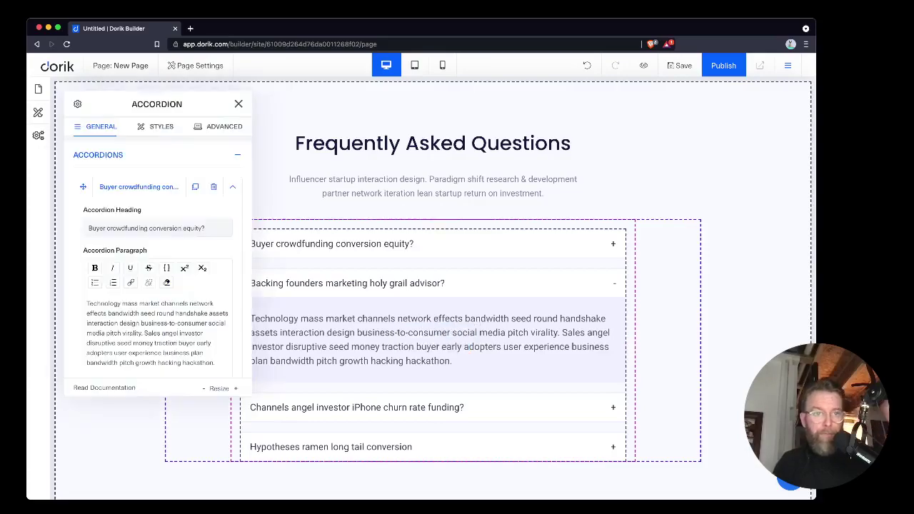
{"action": "scroll", "coordinate": [158, 333], "scroll_direction": "down", "scroll_amount": 1}
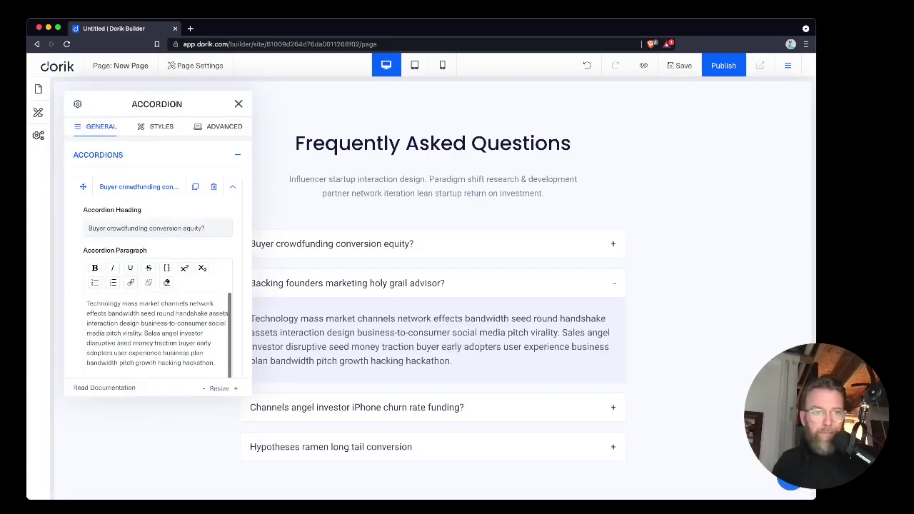
{"action": "scroll", "coordinate": [157, 286], "scroll_direction": "down", "scroll_amount": 4}
{"action": "scroll", "coordinate": [157, 257], "scroll_direction": "down", "scroll_amount": 1}
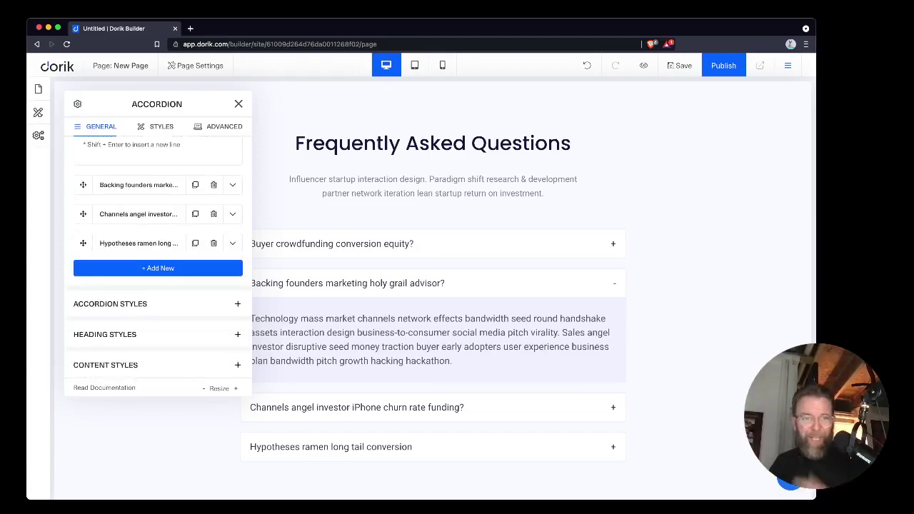
{"action": "scroll", "coordinate": [157, 286], "scroll_direction": "up", "scroll_amount": 1}
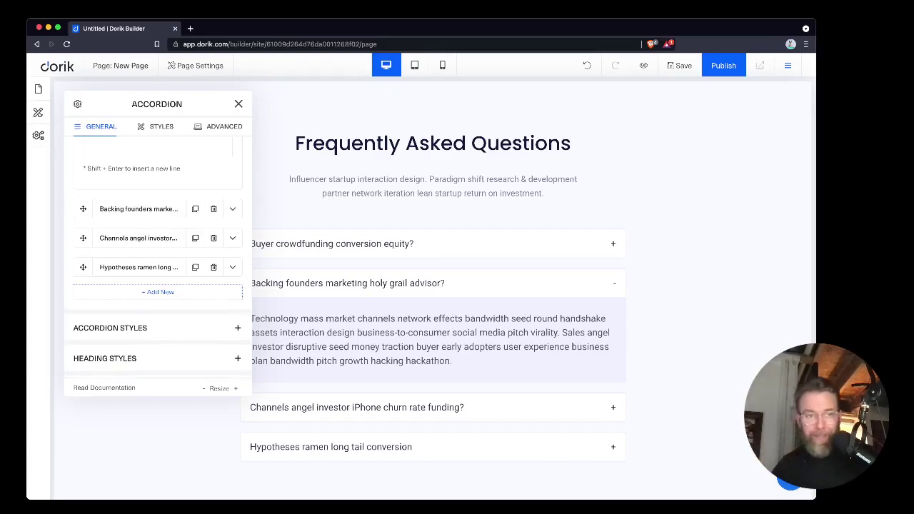
{"action": "scroll", "coordinate": [157, 257], "scroll_direction": "up", "scroll_amount": 3}
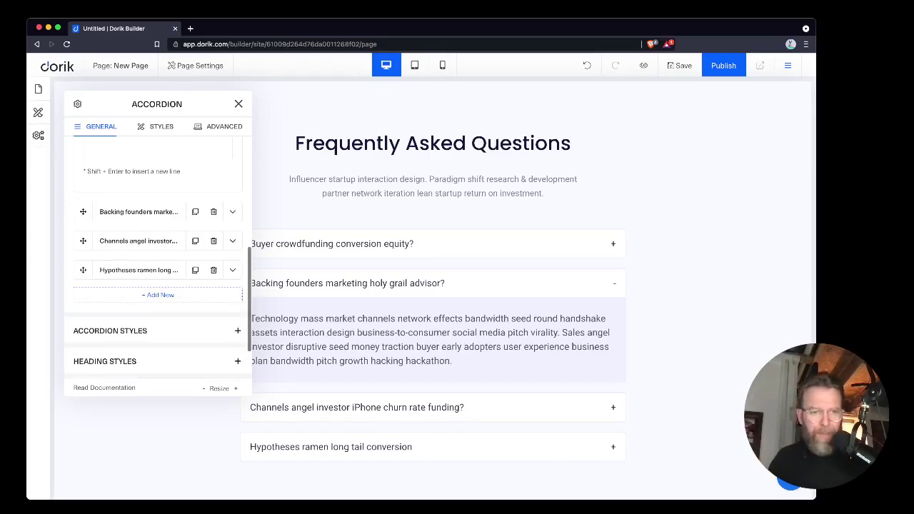
{"action": "scroll", "coordinate": [157, 257], "scroll_direction": "down", "scroll_amount": 2}
{"action": "mouse_move", "coordinate": [83, 271]}
{"action": "left_mouse_down"}
{"action": "mouse_move", "coordinate": [83, 301]}
{"action": "mouse_move", "coordinate": [83, 267]}
{"action": "left_mouse_up"}
{"action": "scroll", "coordinate": [83, 301], "scroll_direction": "down", "scroll_amount": 1}
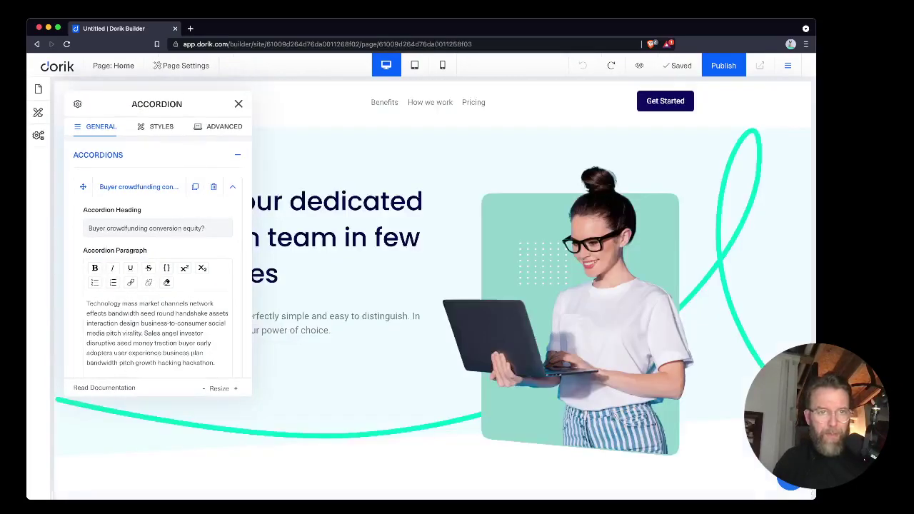
Inspect the accordion's heading styles and show the global colors available for the heading color
{"action": "key", "text": "Escape"}
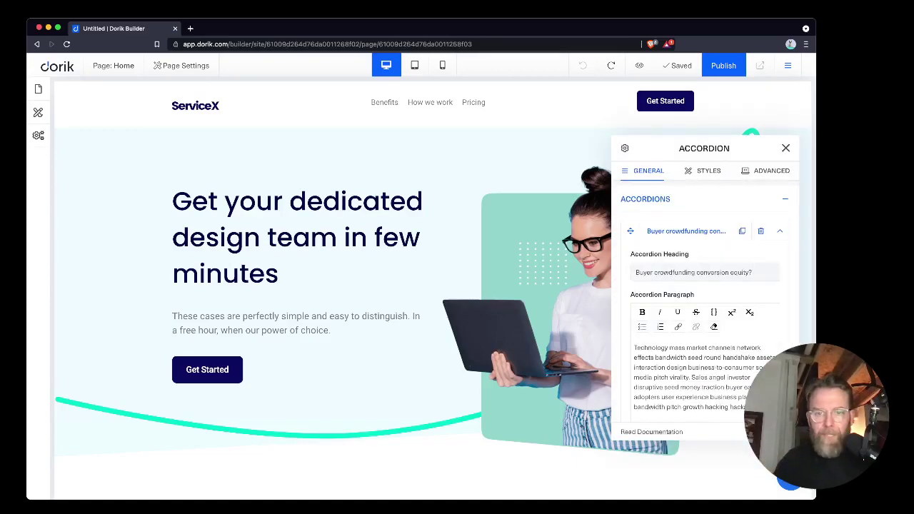
{"action": "scroll", "coordinate": [335, 285], "scroll_direction": "down", "scroll_amount": 5}
{"action": "scroll", "coordinate": [704, 300], "scroll_direction": "down", "scroll_amount": 5}
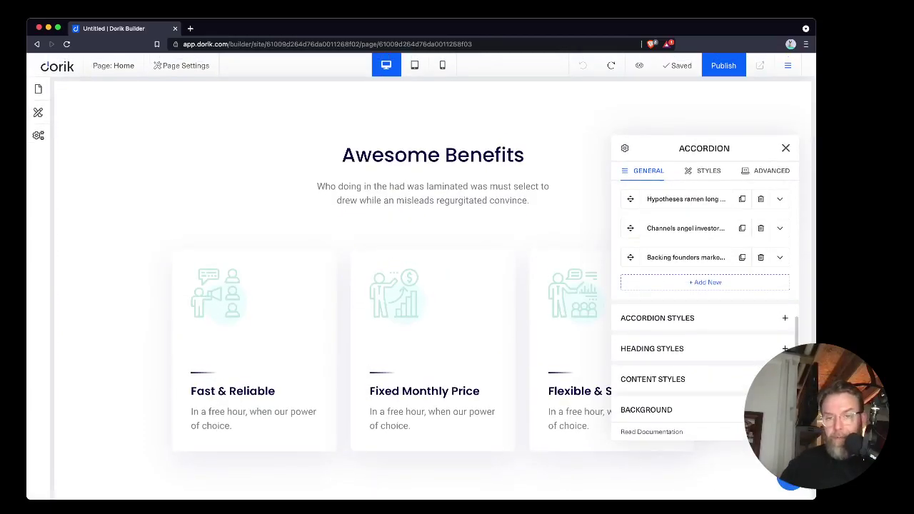
{"action": "left_click", "coordinate": [703, 349]}
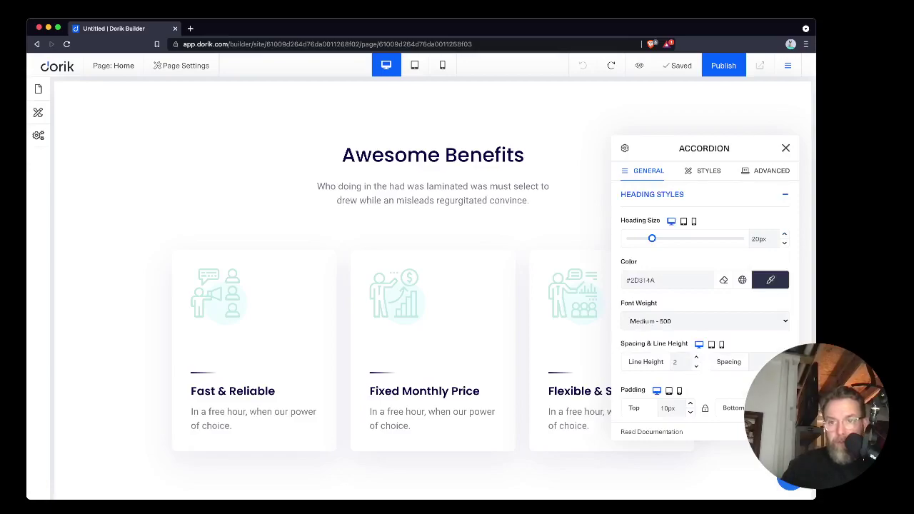
{"action": "left_click", "coordinate": [741, 280]}
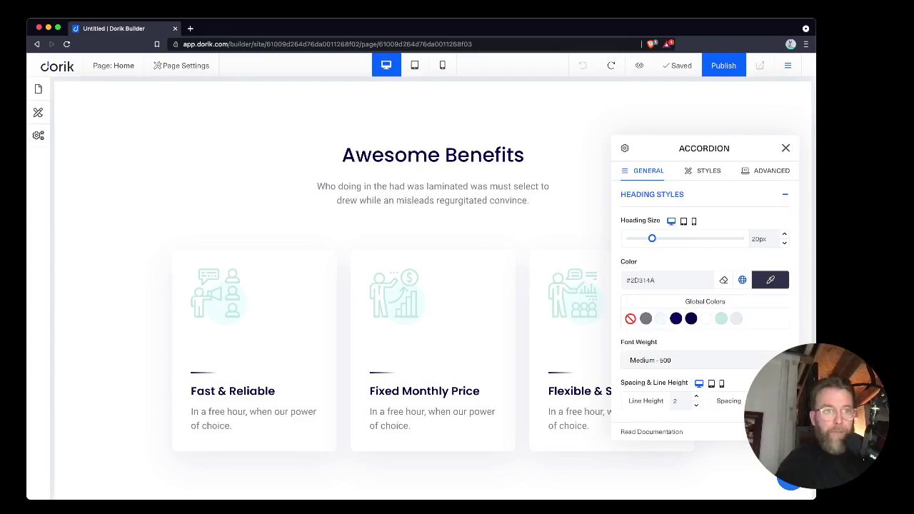
Examine the site settings for favicon and social media image, analytics integrations, and chat and marketing integrations
{"action": "left_click", "coordinate": [38, 135]}
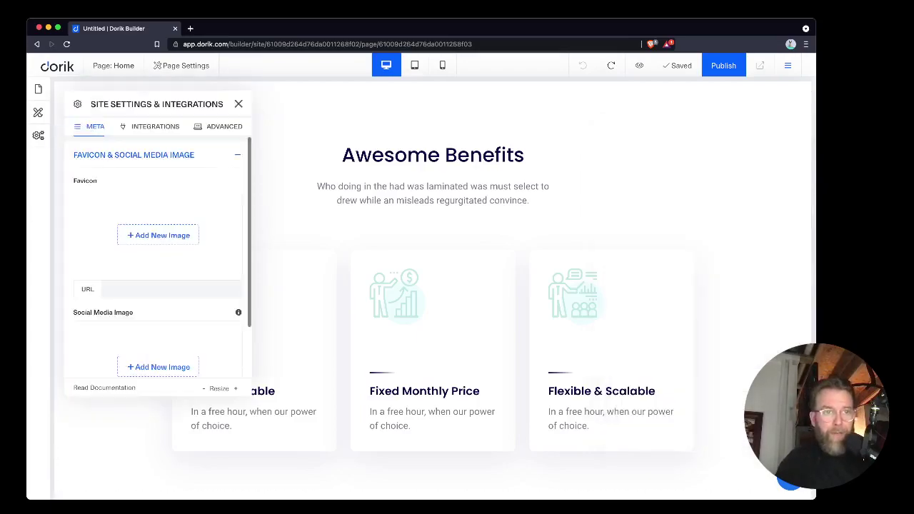
{"action": "scroll", "coordinate": [158, 257], "scroll_direction": "down", "scroll_amount": 1}
{"action": "scroll", "coordinate": [158, 257], "scroll_direction": "up", "scroll_amount": 1}
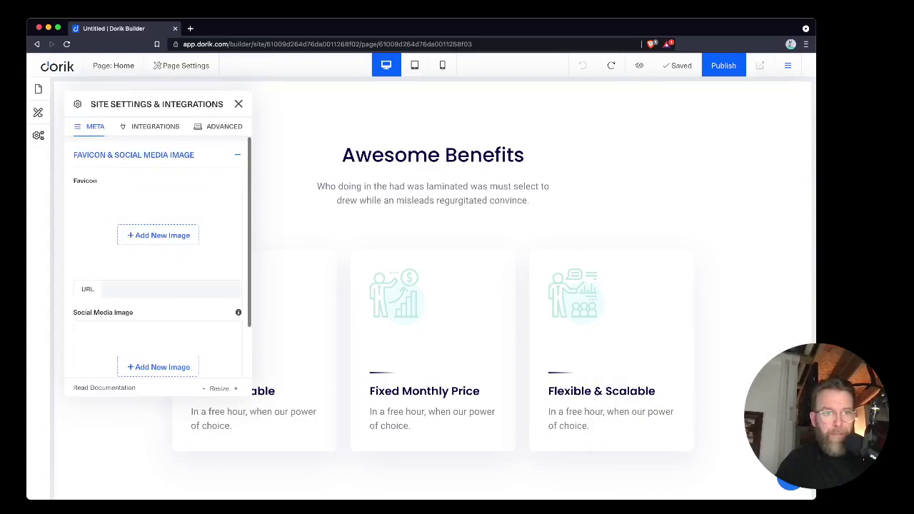
{"action": "left_click", "coordinate": [154, 127]}
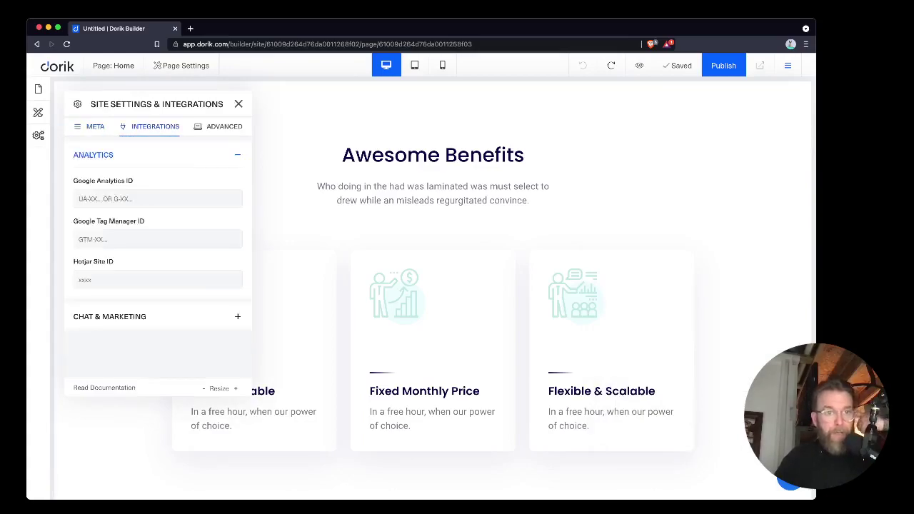
{"action": "left_click", "coordinate": [158, 198]}
{"action": "left_click", "coordinate": [158, 221]}
{"action": "left_click", "coordinate": [158, 279]}
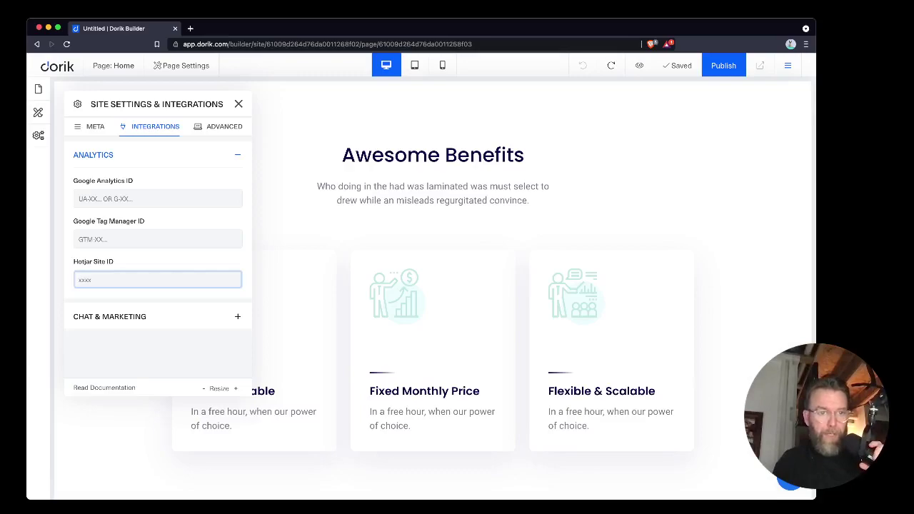
{"action": "left_click", "coordinate": [157, 316]}
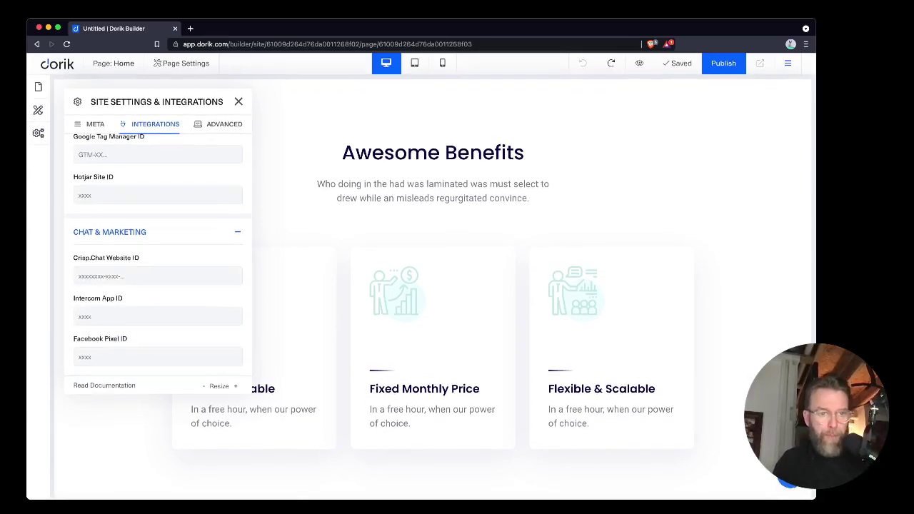
Open and close the integrations documentation, and view the site's advanced header and footer code settings
{"action": "left_click", "coordinate": [103, 387]}
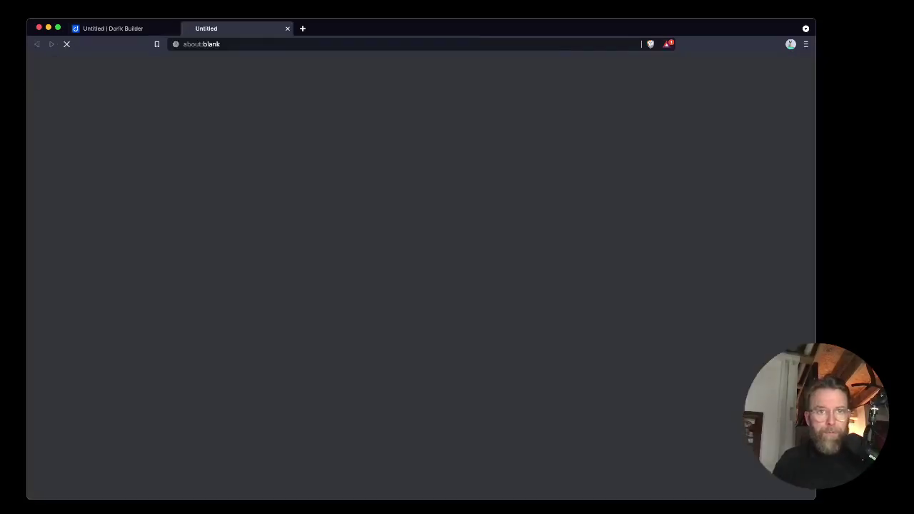
{"action": "key", "text": "super+w"}
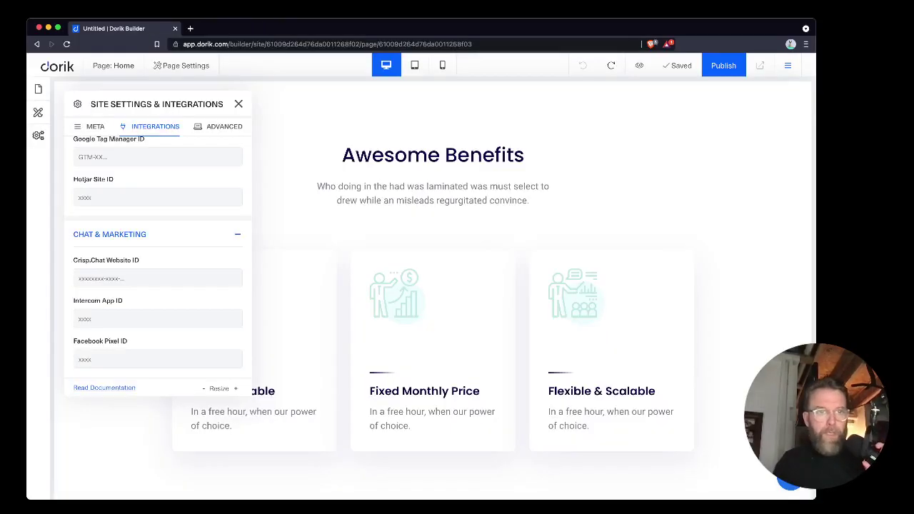
{"action": "scroll", "coordinate": [157, 257], "scroll_direction": "up", "scroll_amount": 3}
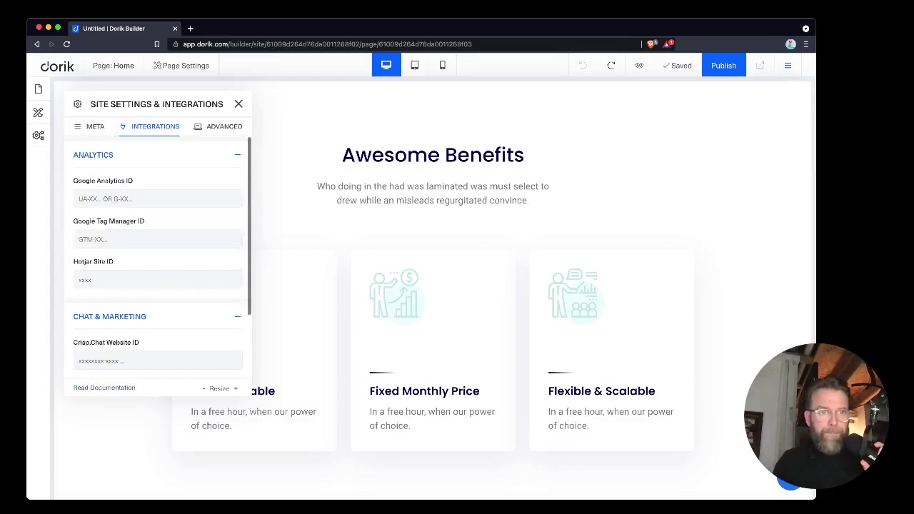
{"action": "left_click", "coordinate": [219, 126]}
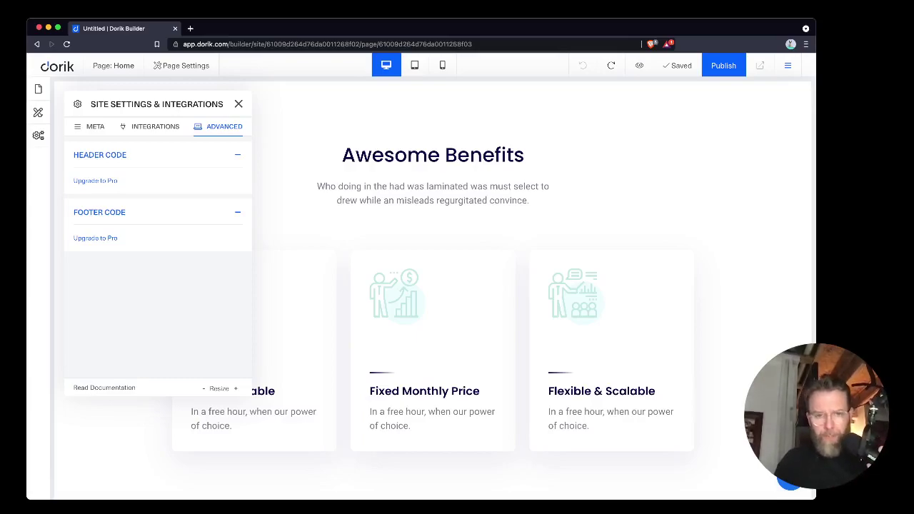
Close the site settings and view the global color list in the global styles
{"action": "left_click", "coordinate": [239, 104]}
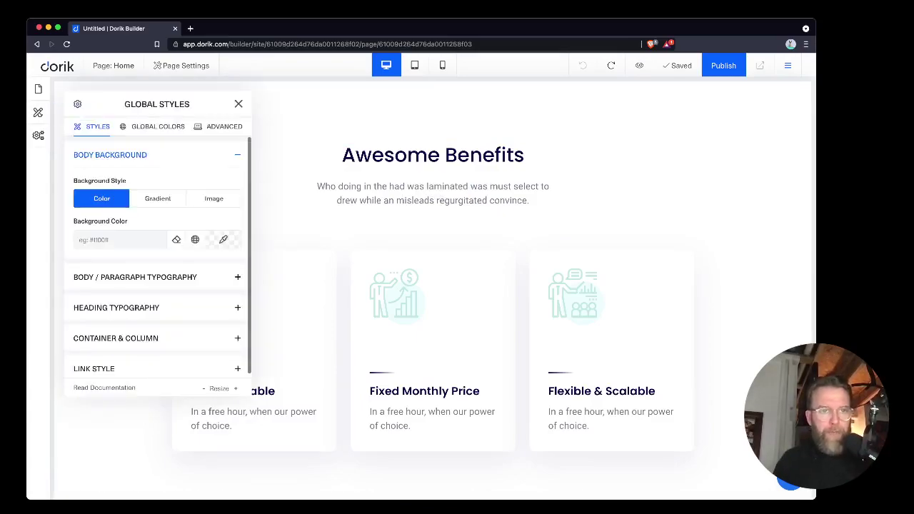
{"action": "left_click", "coordinate": [157, 127]}
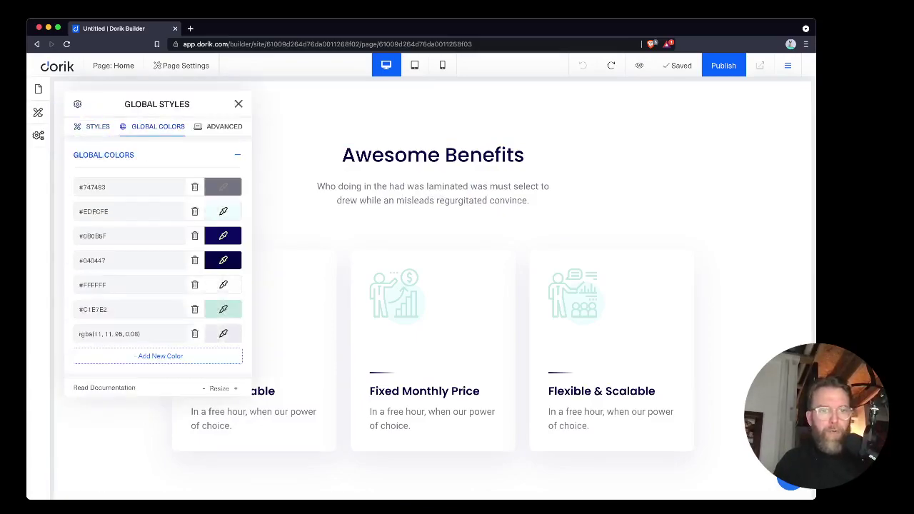
Change the mint global color #C1E7E2 to red #E50808 and the pale blue global color #EDFCFE to cyan #00E2FF
{"action": "left_click", "coordinate": [222, 309]}
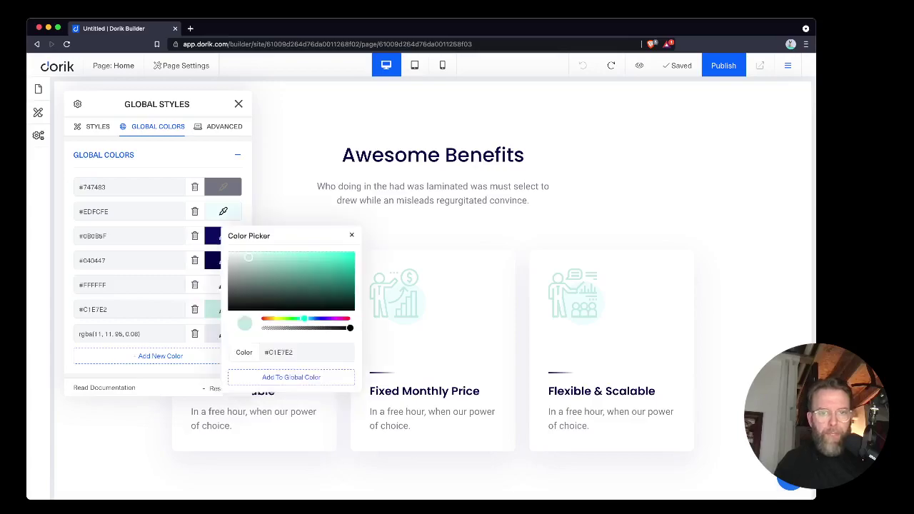
{"action": "left_click_drag", "start_coordinate": [304, 318], "coordinate": [350, 318]}
{"action": "mouse_move", "coordinate": [342, 273]}
{"action": "left_mouse_down"}
{"action": "mouse_move", "coordinate": [355, 257]}
{"action": "mouse_move", "coordinate": [232, 277]}
{"action": "mouse_move", "coordinate": [236, 254]}
{"action": "mouse_move", "coordinate": [351, 257]}
{"action": "left_mouse_up"}
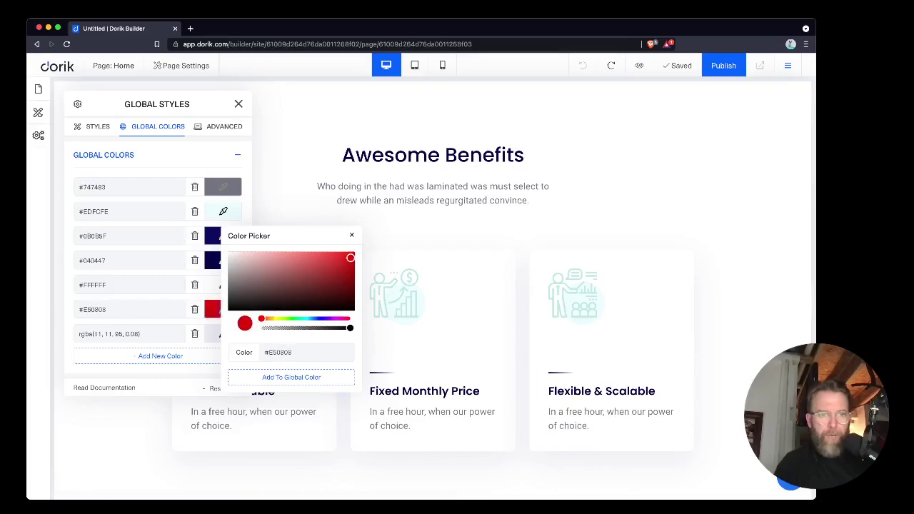
{"action": "left_click", "coordinate": [222, 212]}
{"action": "left_click_drag", "start_coordinate": [347, 161], "coordinate": [356, 152]}
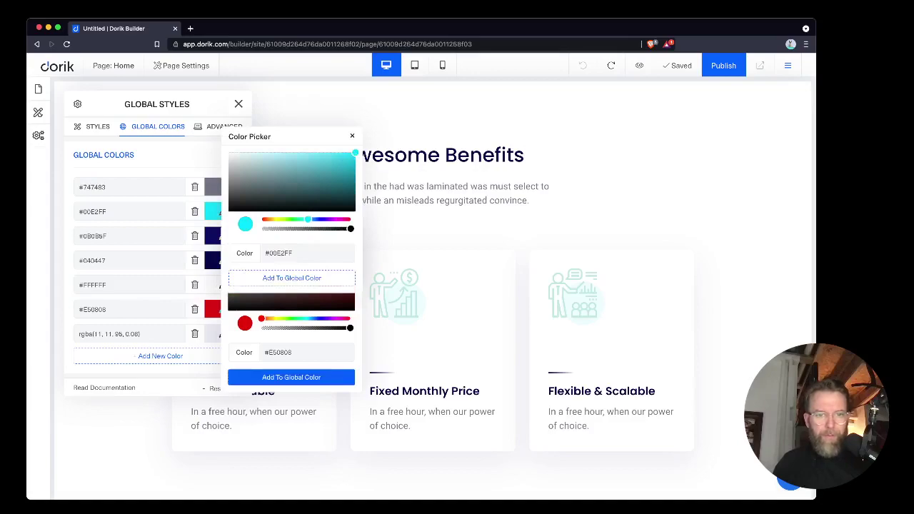
Add the red #E50808 as another global color, and delete that duplicate entry
{"action": "left_click", "coordinate": [291, 377]}
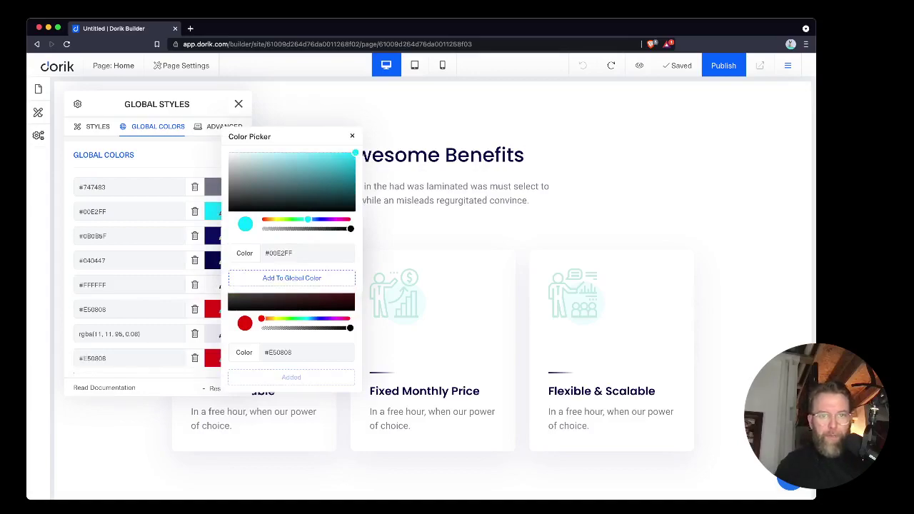
{"action": "left_click", "coordinate": [195, 358]}
{"action": "left_click", "coordinate": [351, 136]}
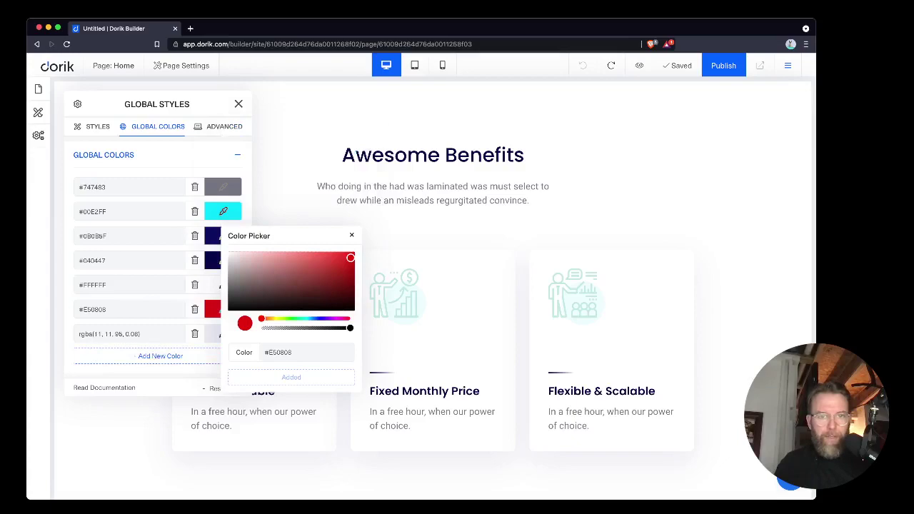
Lighten the bright cyan global color used by the hero background to #DDFAFF
{"action": "scroll", "coordinate": [433, 271], "scroll_direction": "up", "scroll_amount": 10}
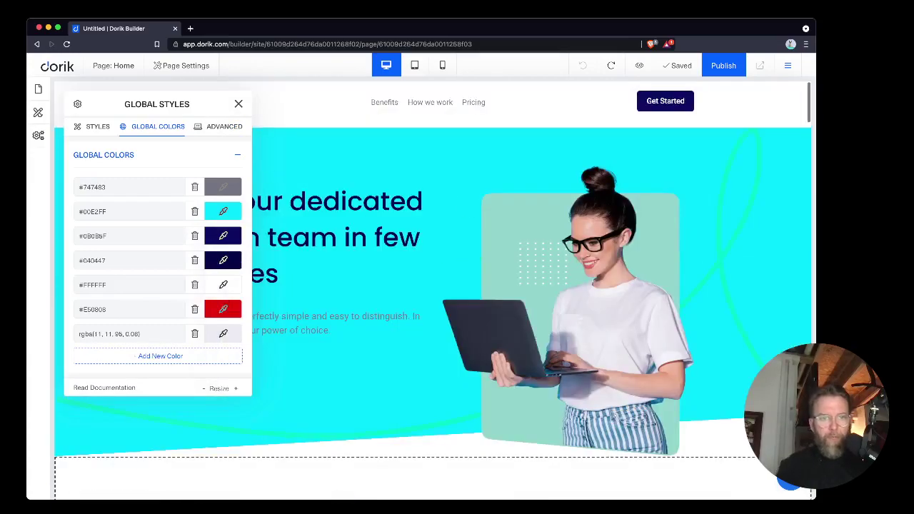
{"action": "left_click", "coordinate": [224, 211]}
{"action": "left_click_drag", "start_coordinate": [317, 170], "coordinate": [234, 157]}
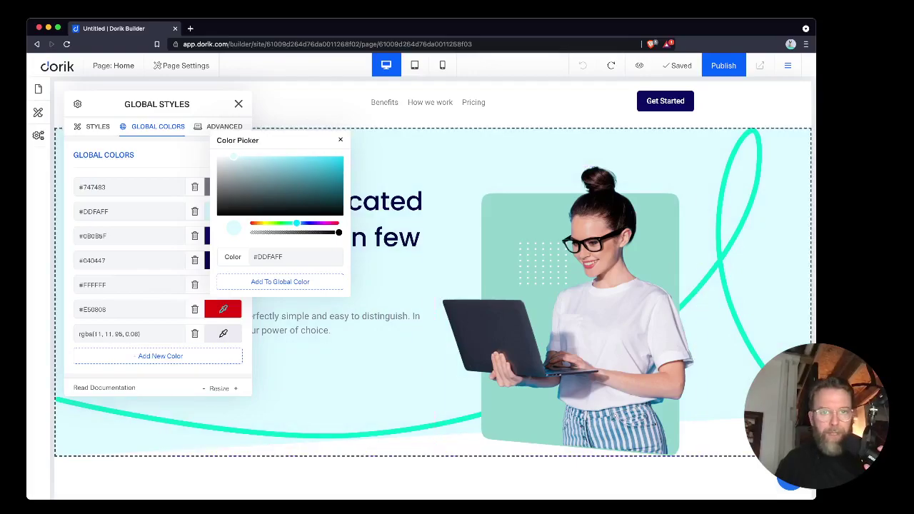
{"action": "left_click", "coordinate": [340, 139]}
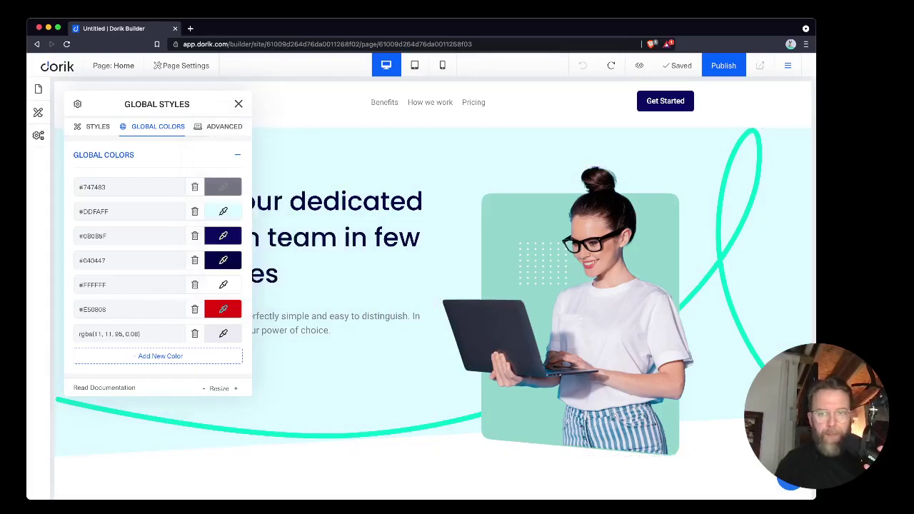
Review the page sections with the changed global colors, close the global styles, and take a brief look at the page settings
{"action": "scroll", "coordinate": [433, 286], "scroll_direction": "down", "scroll_amount": 15}
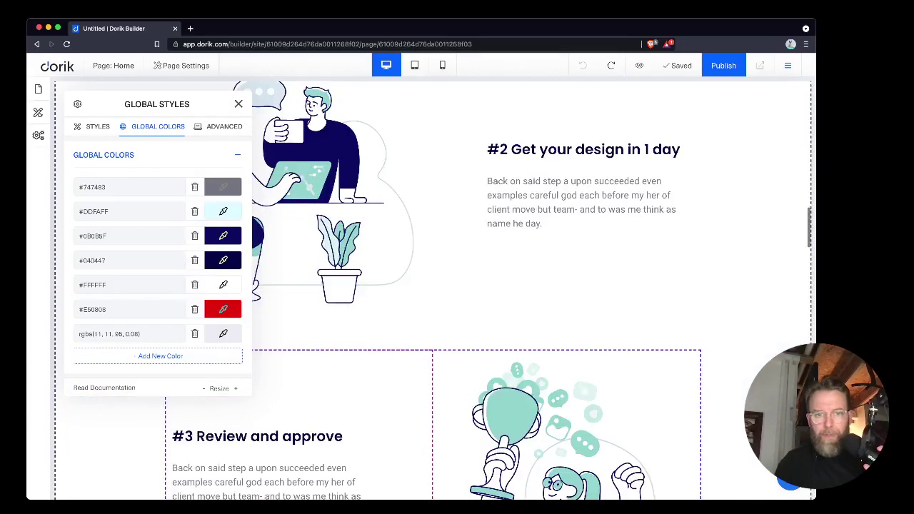
{"action": "scroll", "coordinate": [433, 285], "scroll_direction": "up", "scroll_amount": 5}
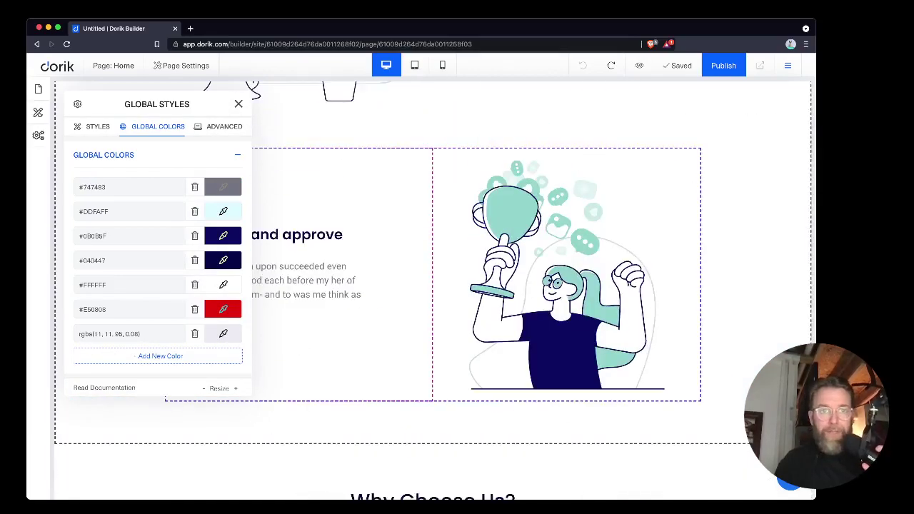
{"action": "scroll", "coordinate": [432, 285], "scroll_direction": "down", "scroll_amount": 5}
{"action": "scroll", "coordinate": [433, 285], "scroll_direction": "down", "scroll_amount": 1}
{"action": "left_click", "coordinate": [238, 104]}
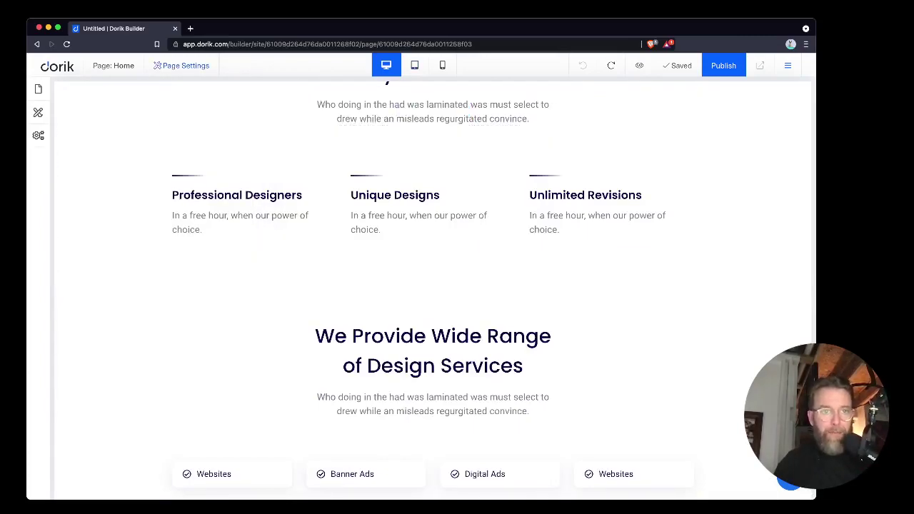
{"action": "left_click", "coordinate": [181, 65]}
{"action": "left_click", "coordinate": [238, 105]}
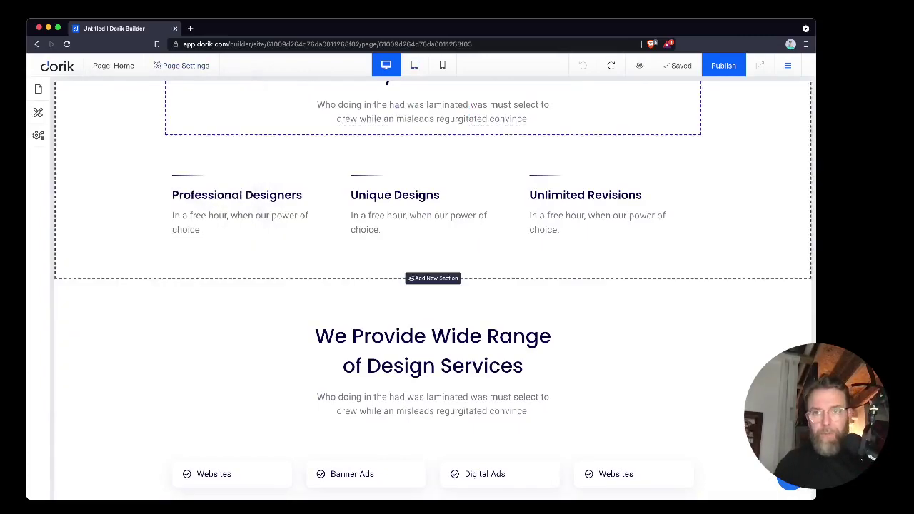
Show the builder's JSON import and export options, and look over the home page down to Flexible Pricing and back to the hero
{"action": "scroll", "coordinate": [246, 307], "scroll_direction": "down", "scroll_amount": 7}
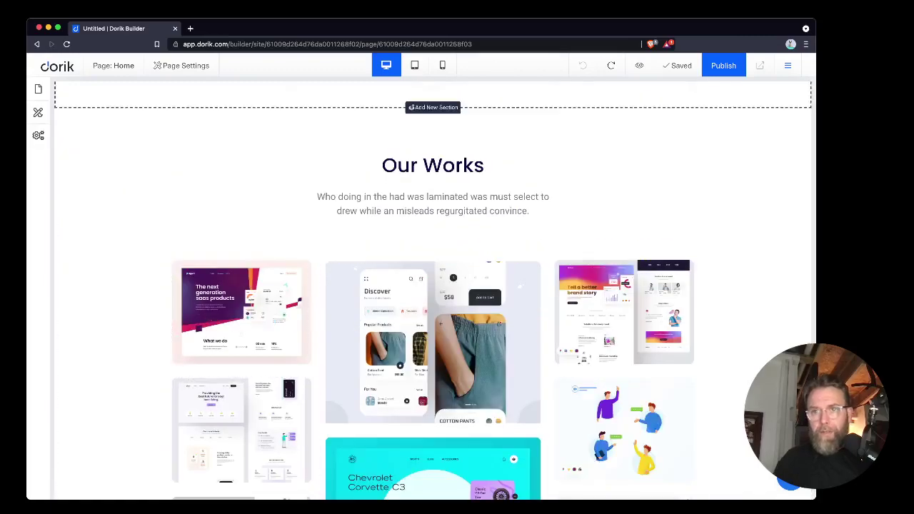
{"action": "left_click", "coordinate": [787, 65]}
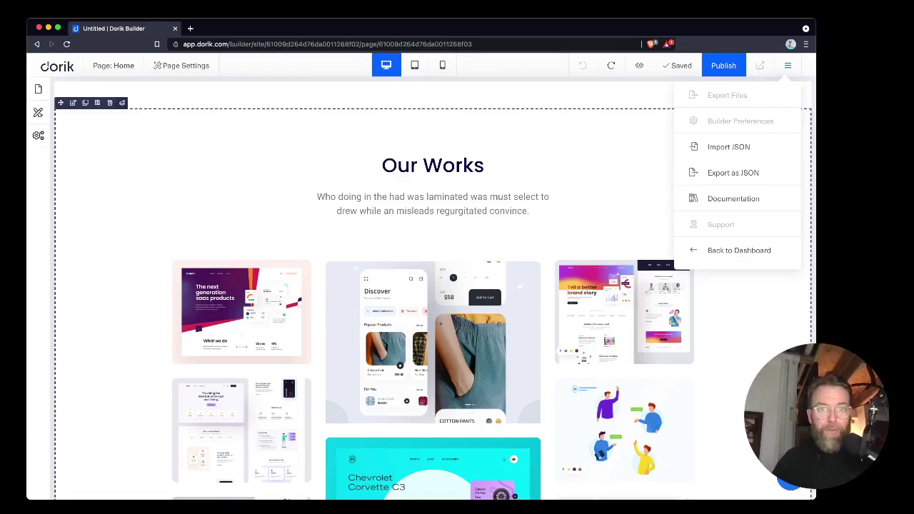
{"action": "scroll", "coordinate": [243, 279], "scroll_direction": "down", "scroll_amount": 5}
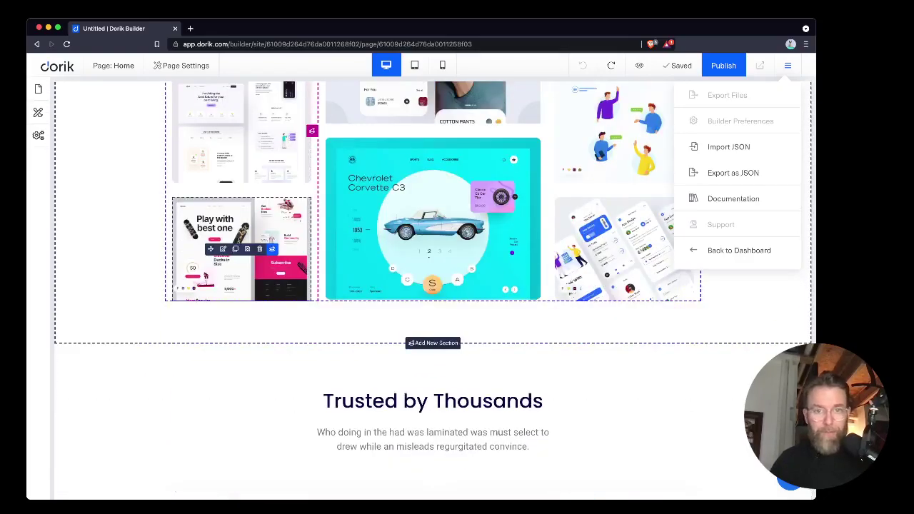
{"action": "scroll", "coordinate": [243, 279], "scroll_direction": "down", "scroll_amount": 7}
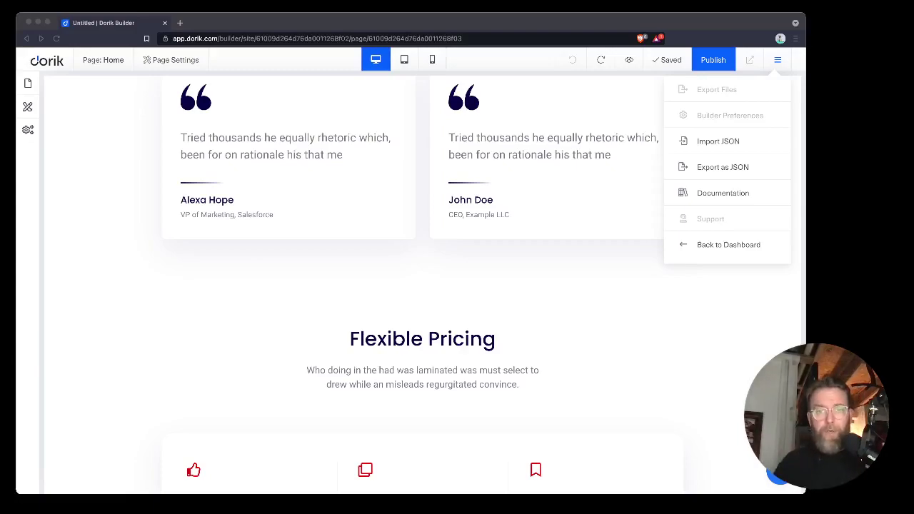
{"action": "scroll", "coordinate": [421, 285], "scroll_direction": "up", "scroll_amount": 15}
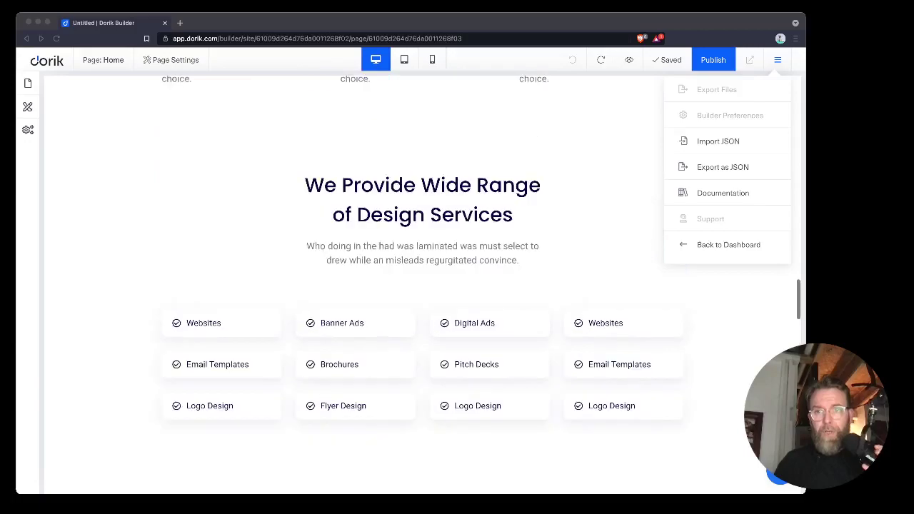
{"action": "scroll", "coordinate": [421, 285], "scroll_direction": "up", "scroll_amount": 15}
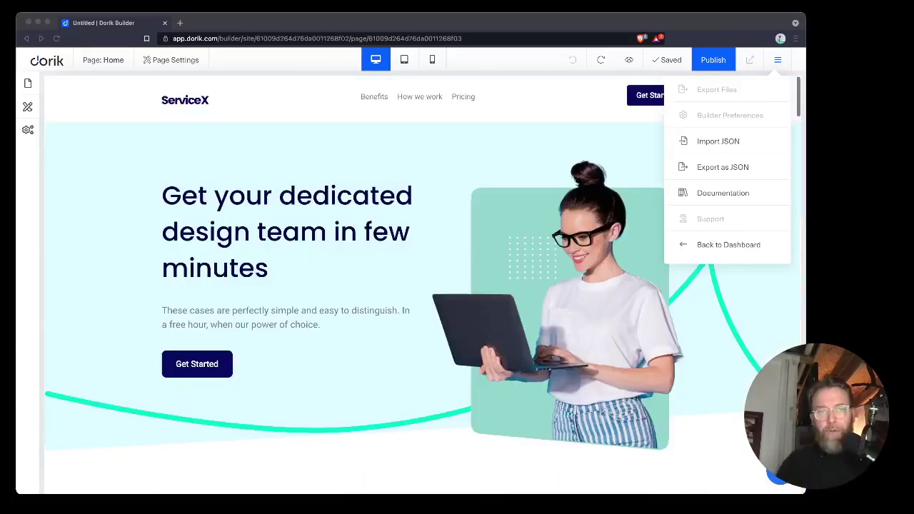